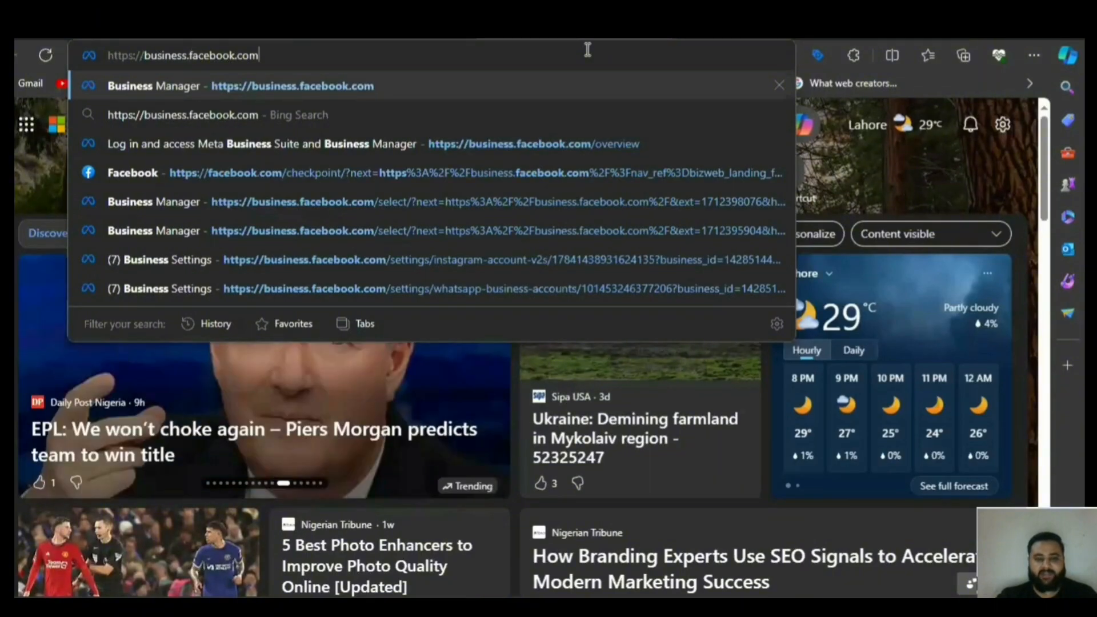
Go to business.facebook.com/overview and start creating a business account
type("/overview")
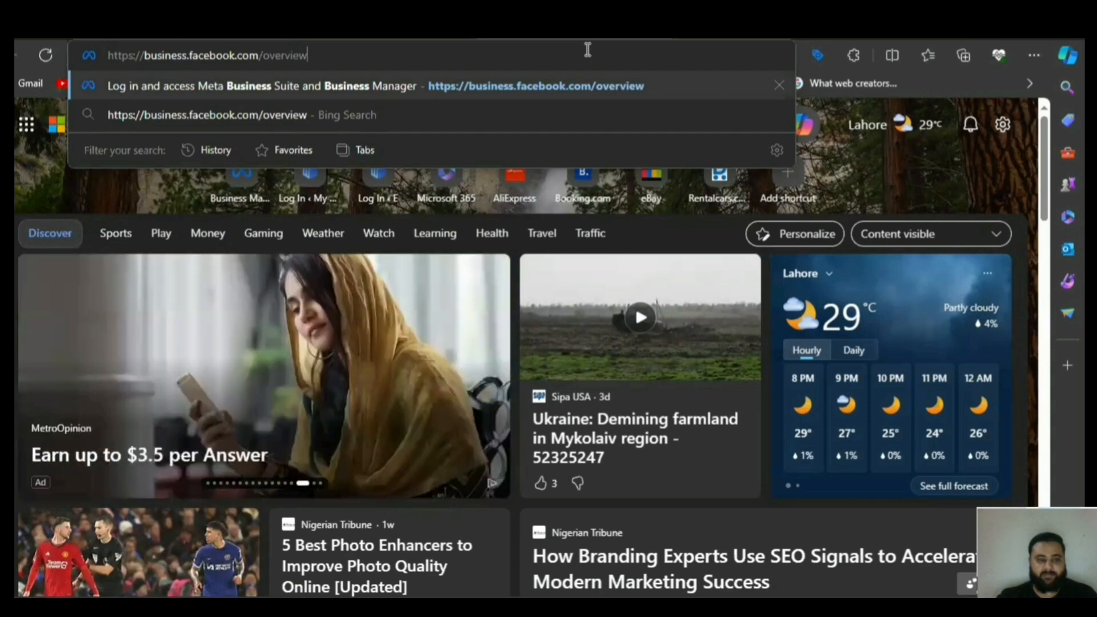
key("Return")
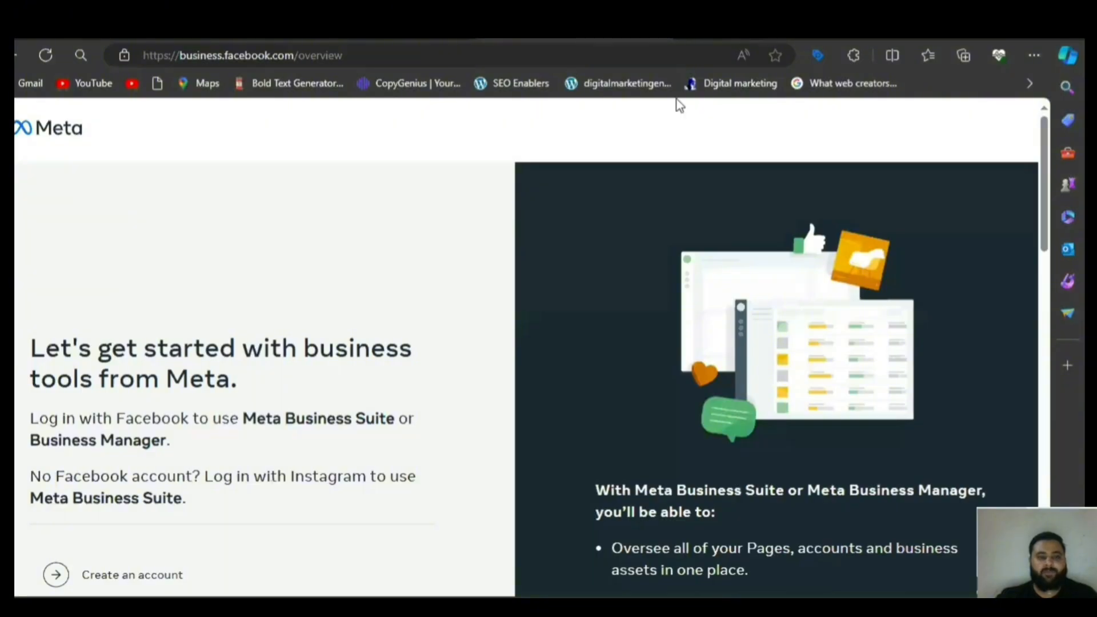
scroll(509, 262, "down", 6)
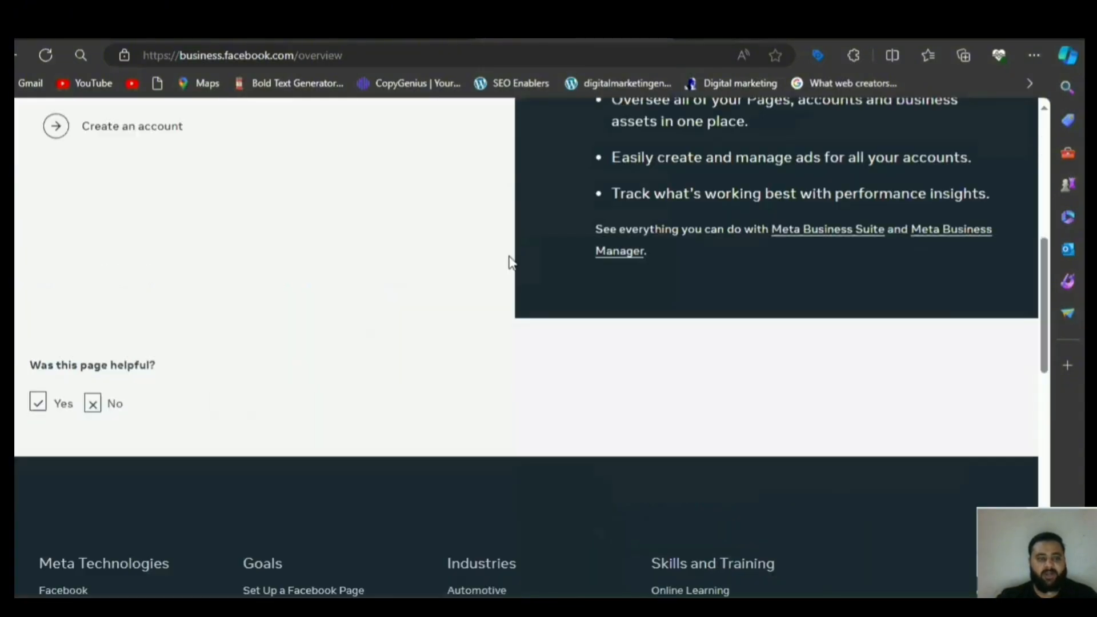
scroll(509, 263, "up", 3)
scroll(541, 255, "up", 2)
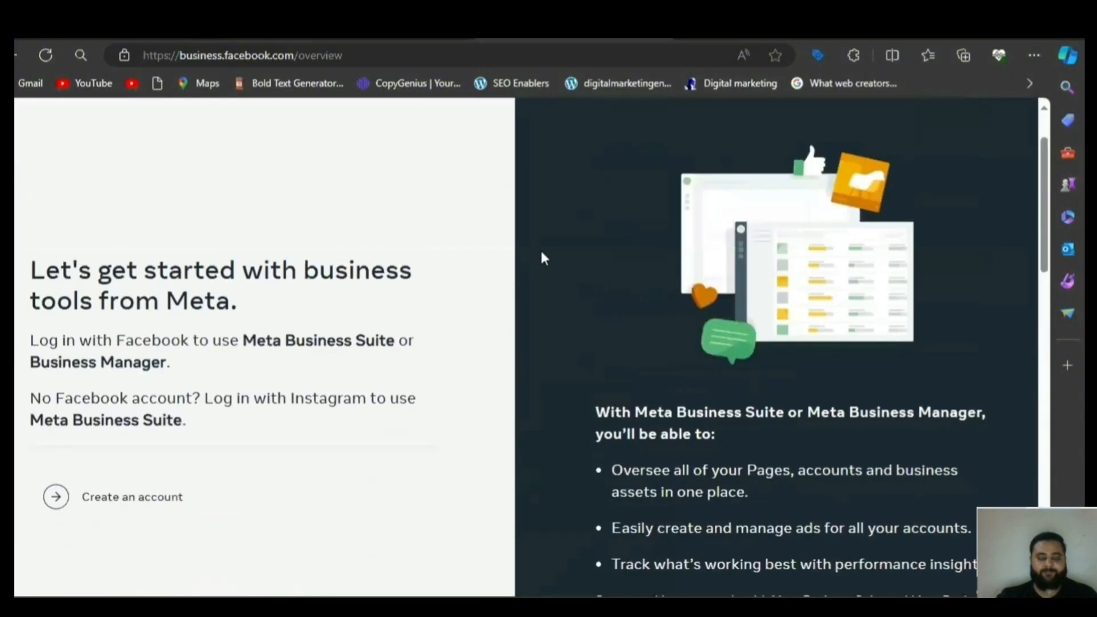
scroll(545, 364, "down", 1)
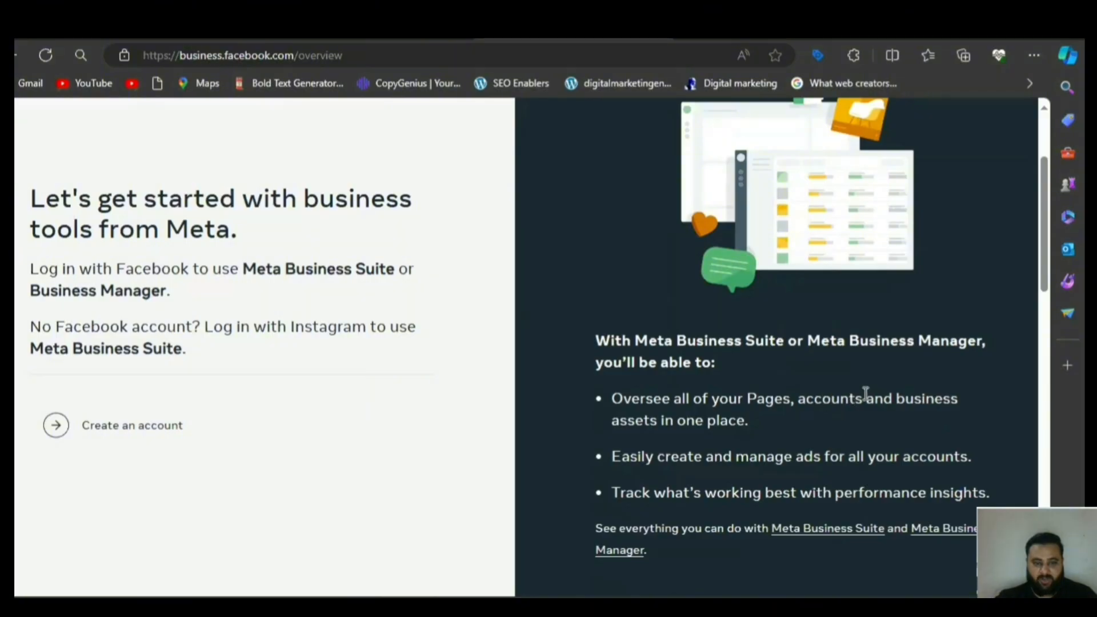
scroll(918, 384, "down", 3)
left_click(171, 294)
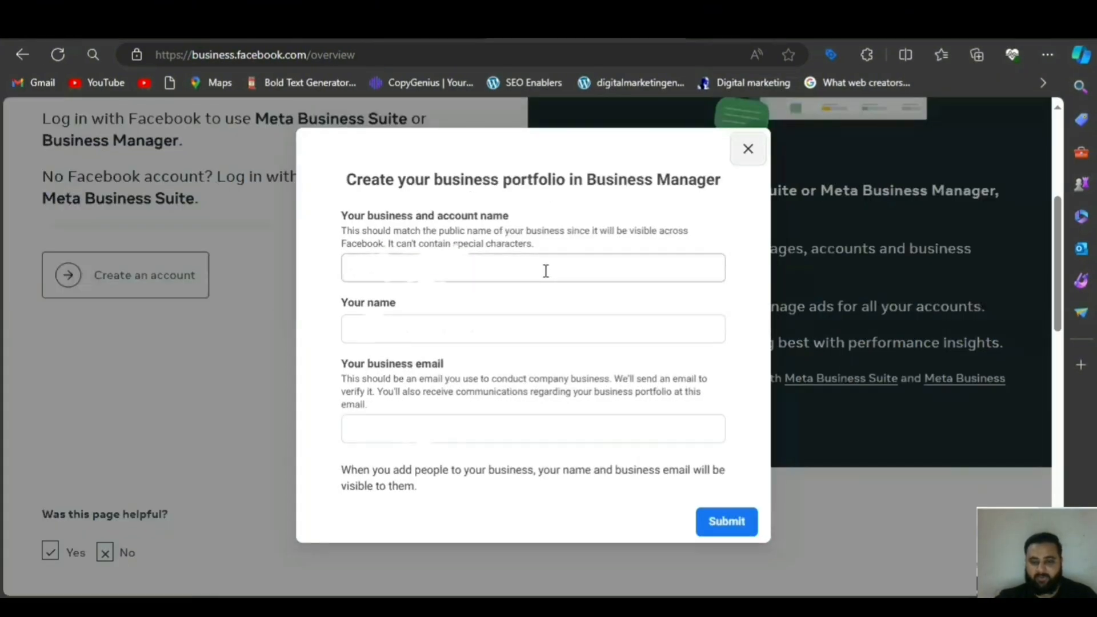
Enter the business and account name in the Business Manager portfolio form
left_click(662, 269)
left_click(711, 301)
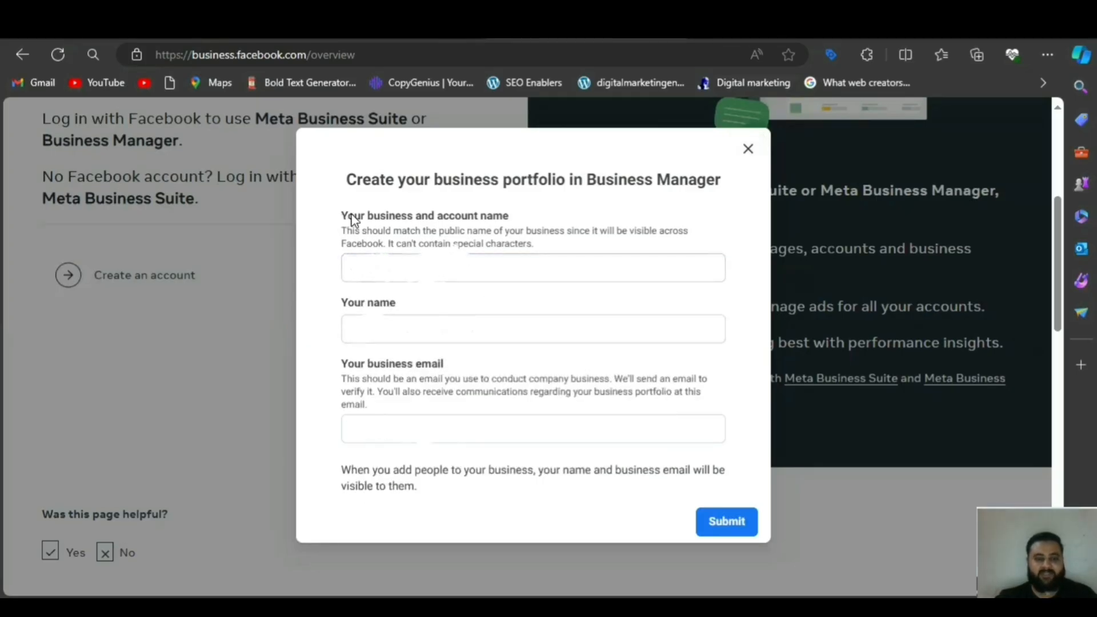
left_click_drag(342, 215, 517, 217)
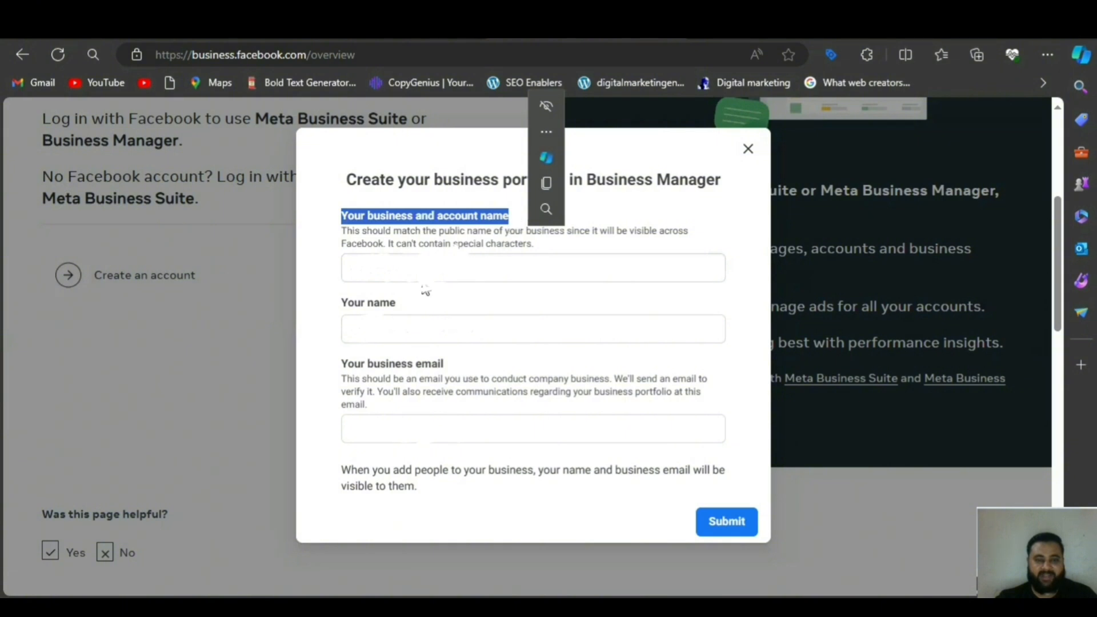
left_click(404, 280)
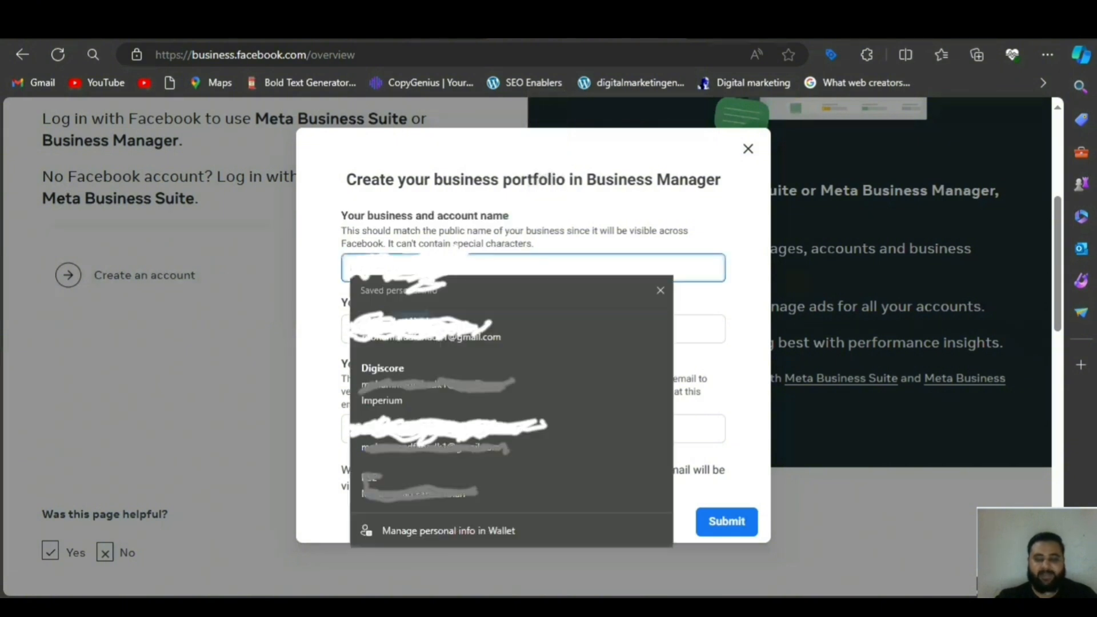
type("E")
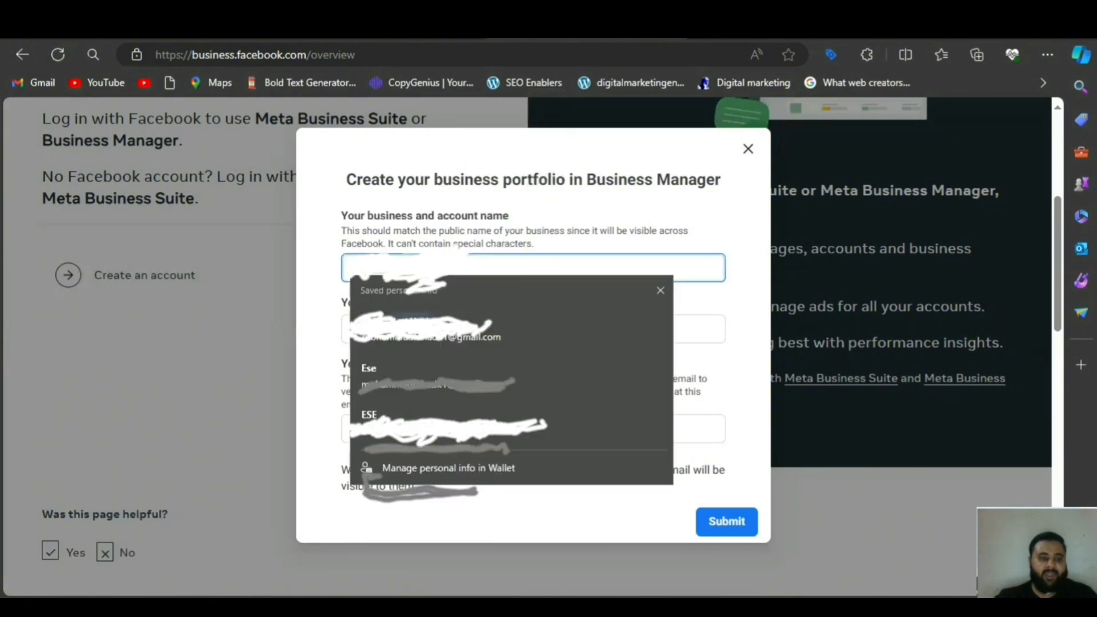
type("se")
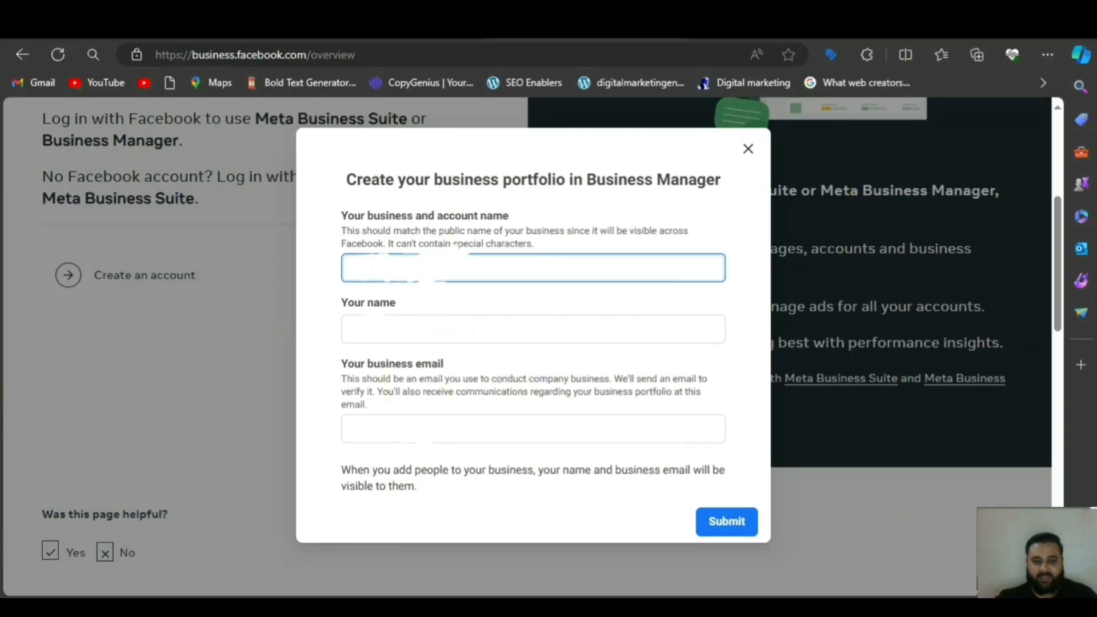
Complete the owner's name and business email in the portfolio form and submit it
left_click(492, 330)
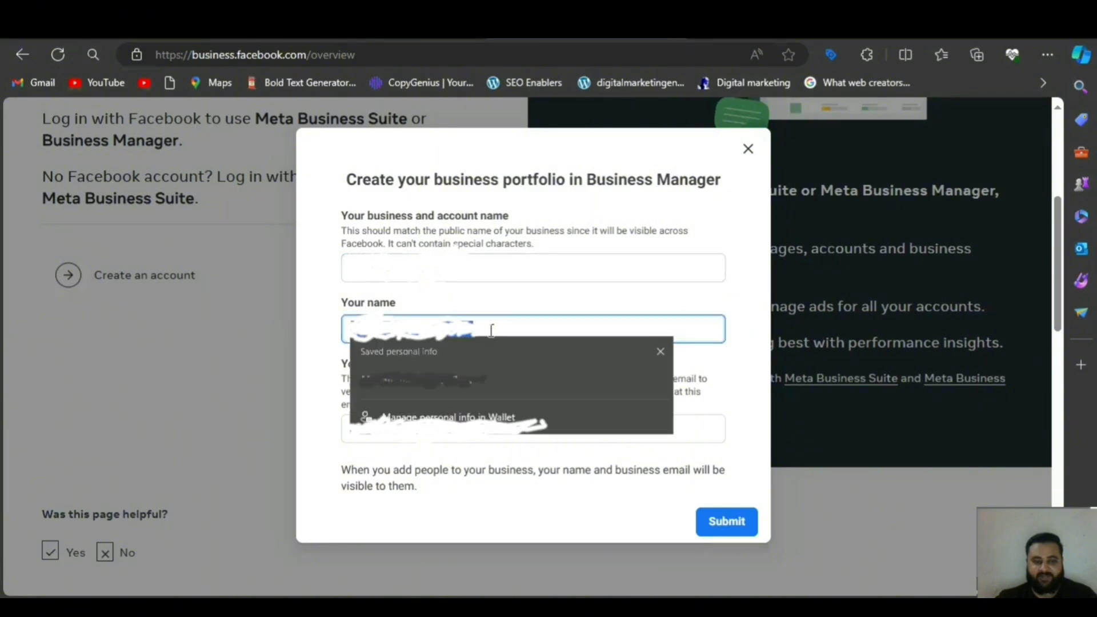
key("Escape")
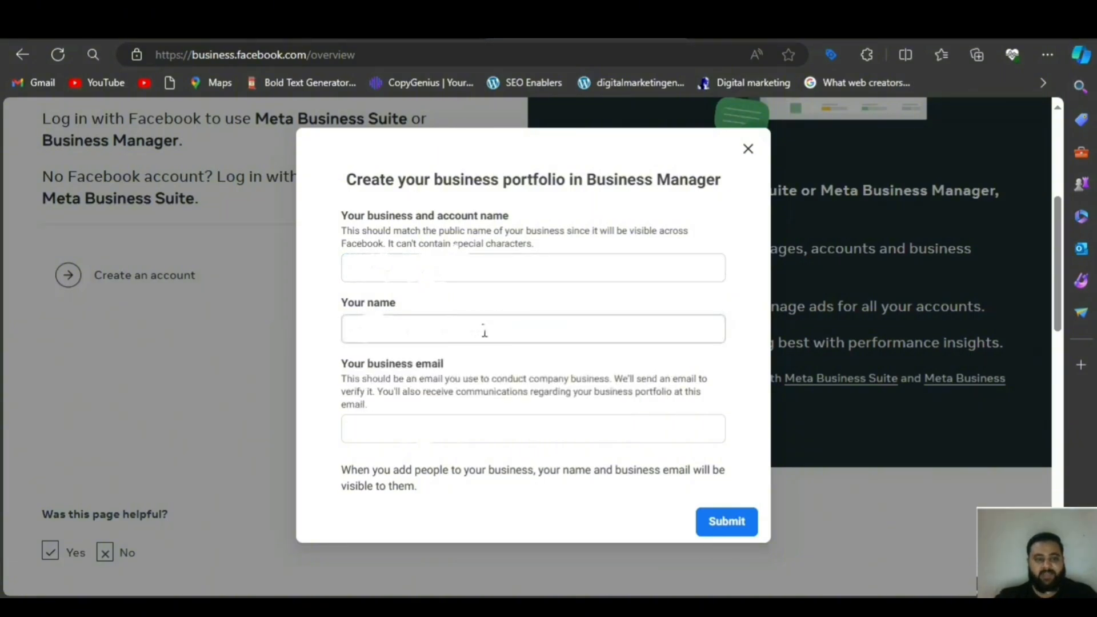
left_click(445, 418)
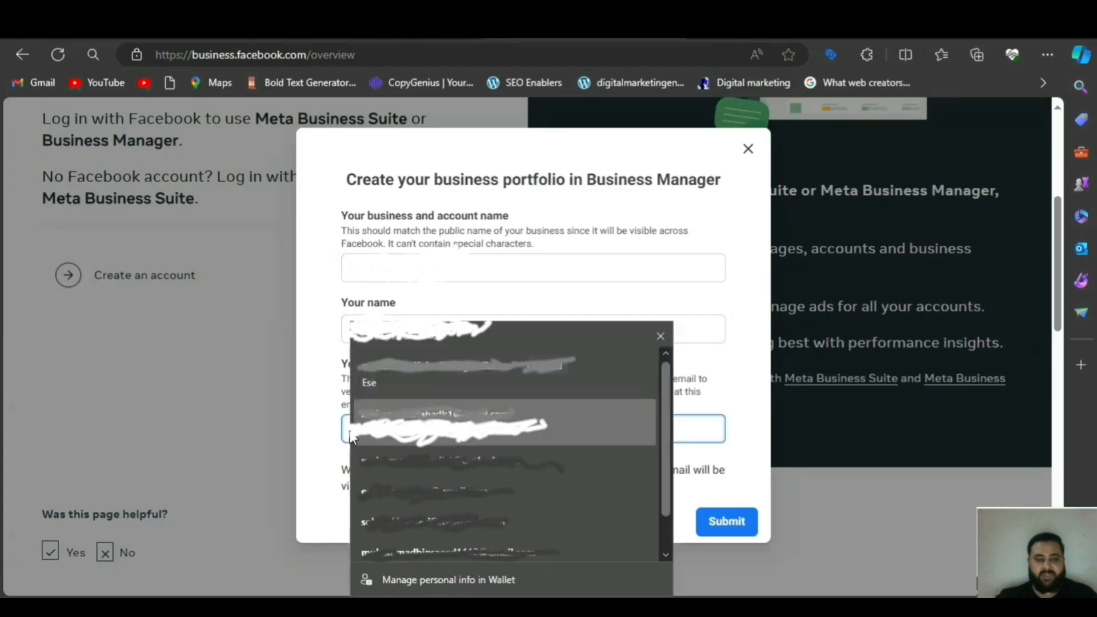
left_click(658, 331)
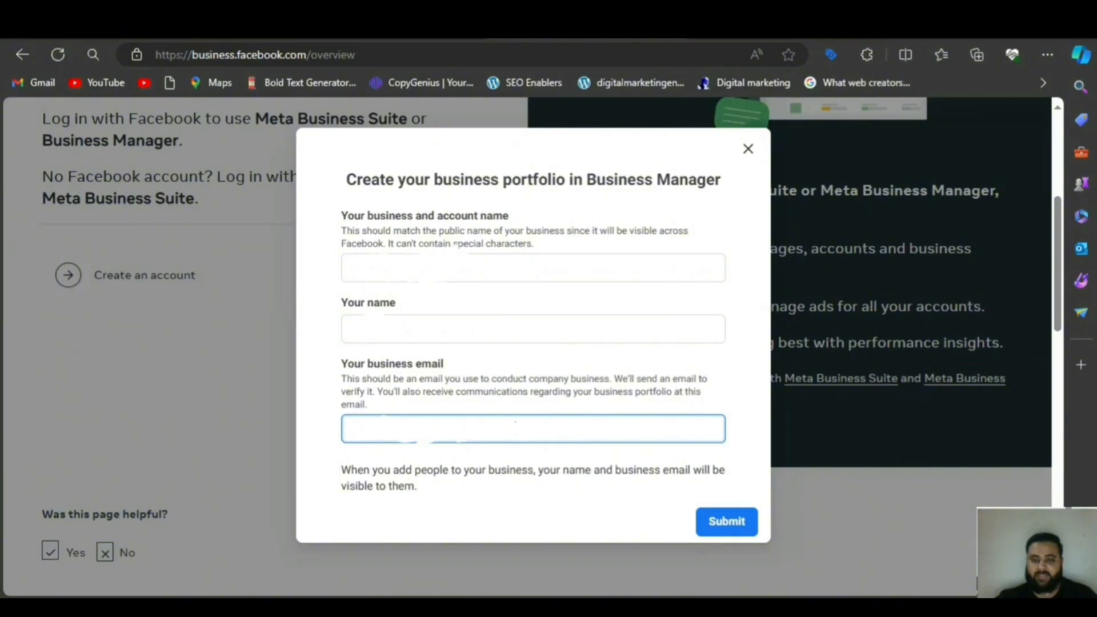
left_click(724, 523)
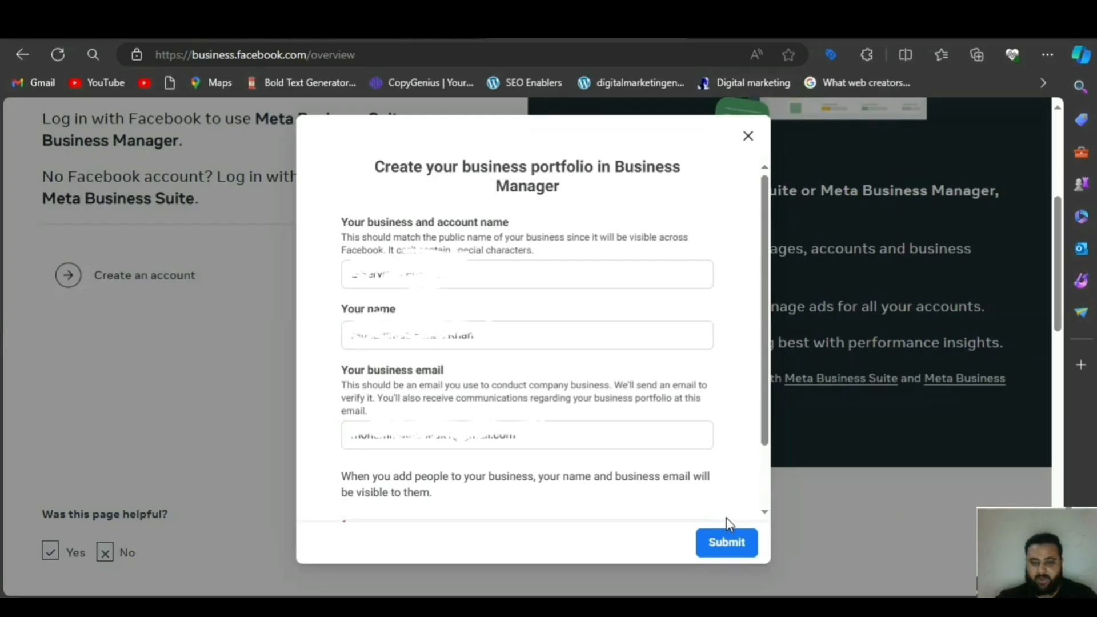
scroll(608, 361, "down", 2)
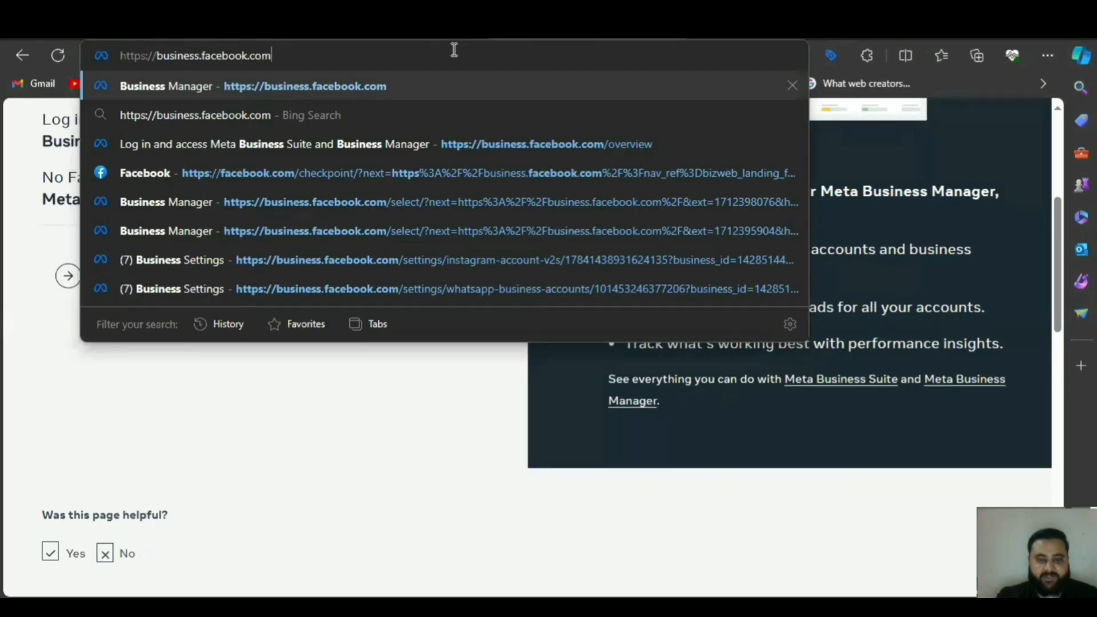
Open business.facebook.com and examine the home page's profile overview, including the linked Facebook and Instagram accounts and the to-do list
key("Return")
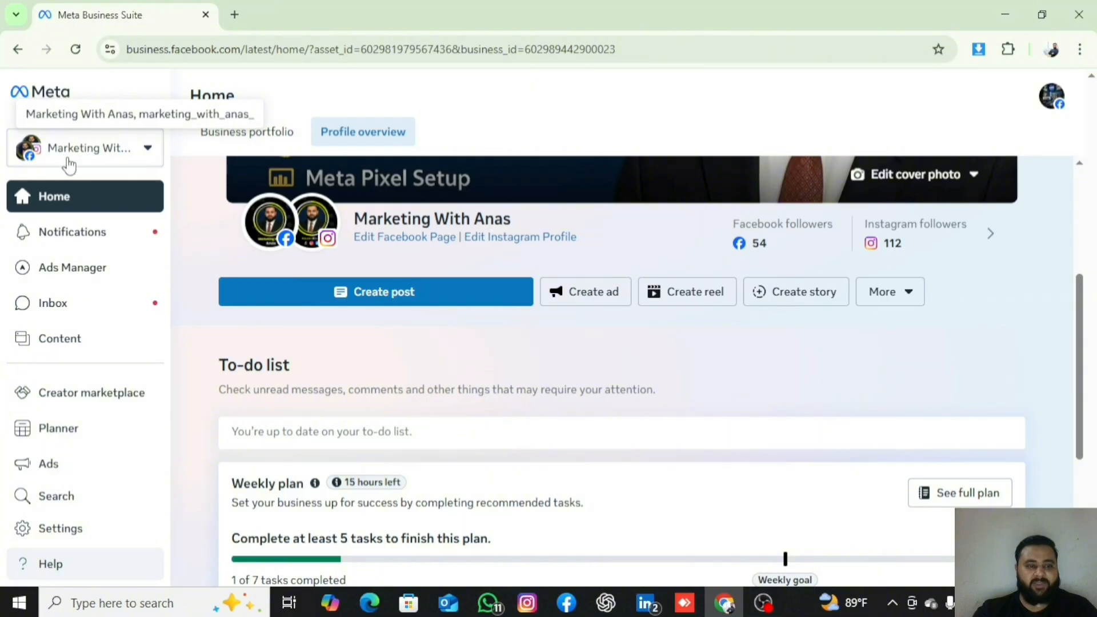
scroll(322, 221, "up", 4)
scroll(404, 267, "down", 3)
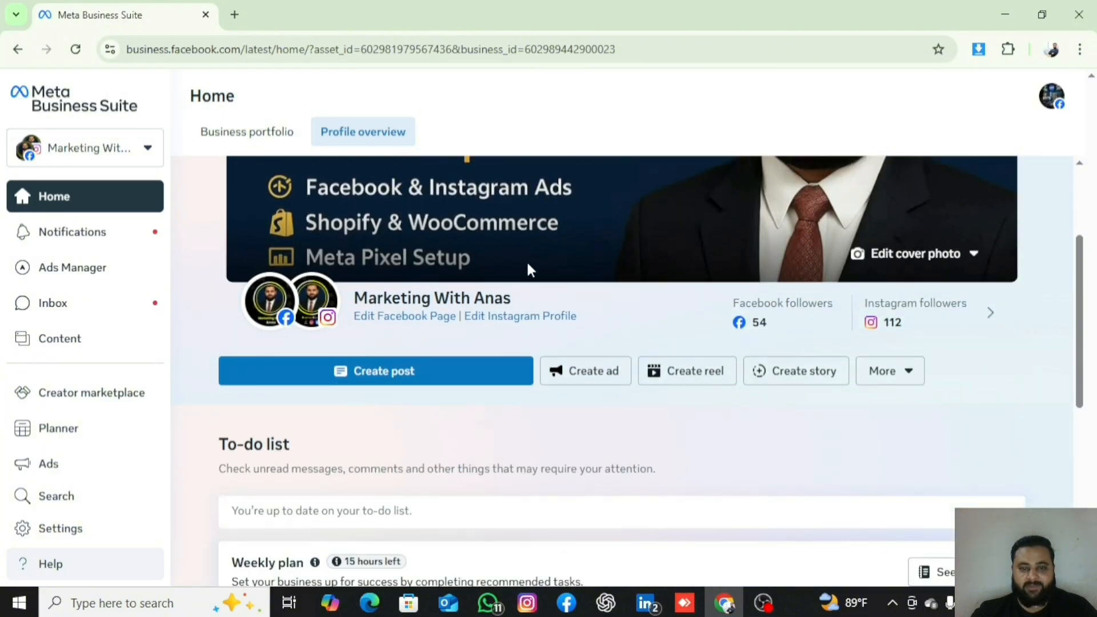
scroll(524, 302, "down", 2)
scroll(488, 294, "up", 4)
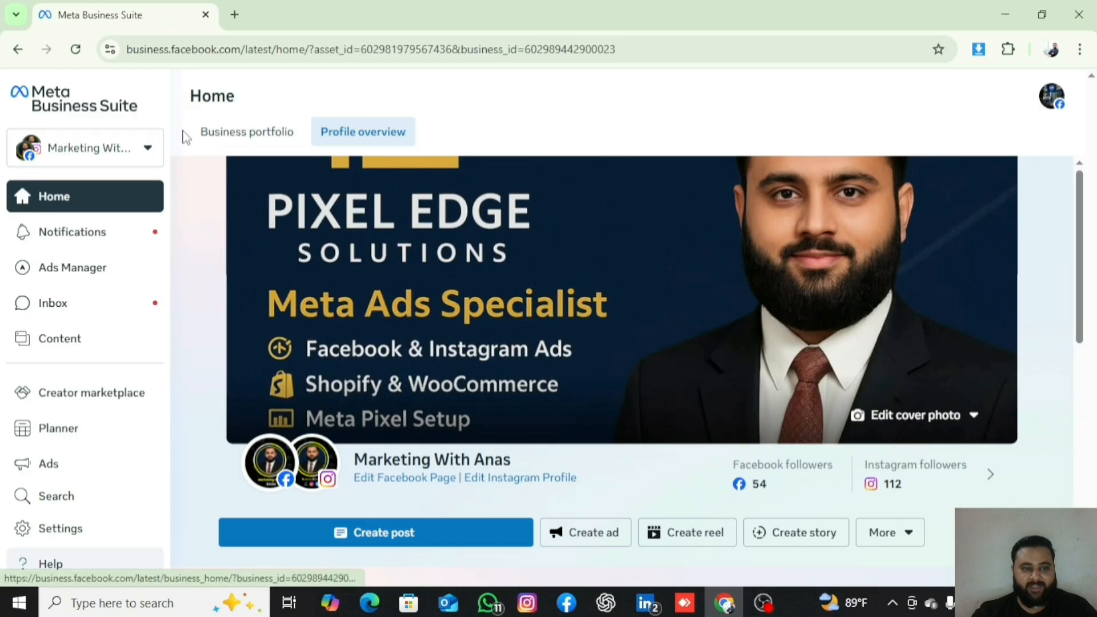
scroll(669, 265, "down", 3)
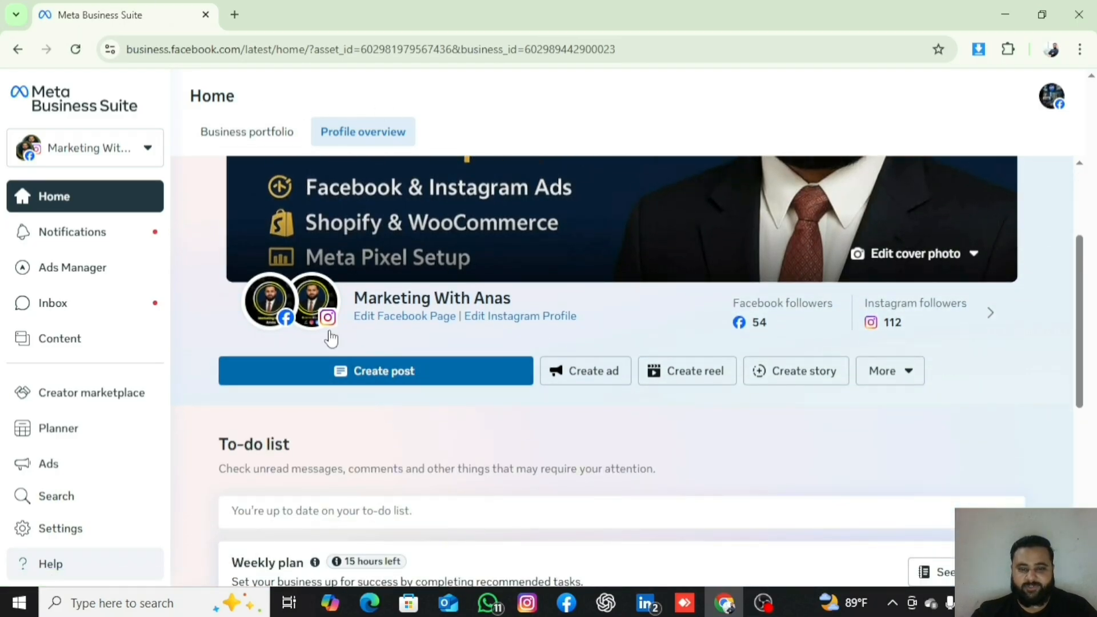
mouse_move(309, 320)
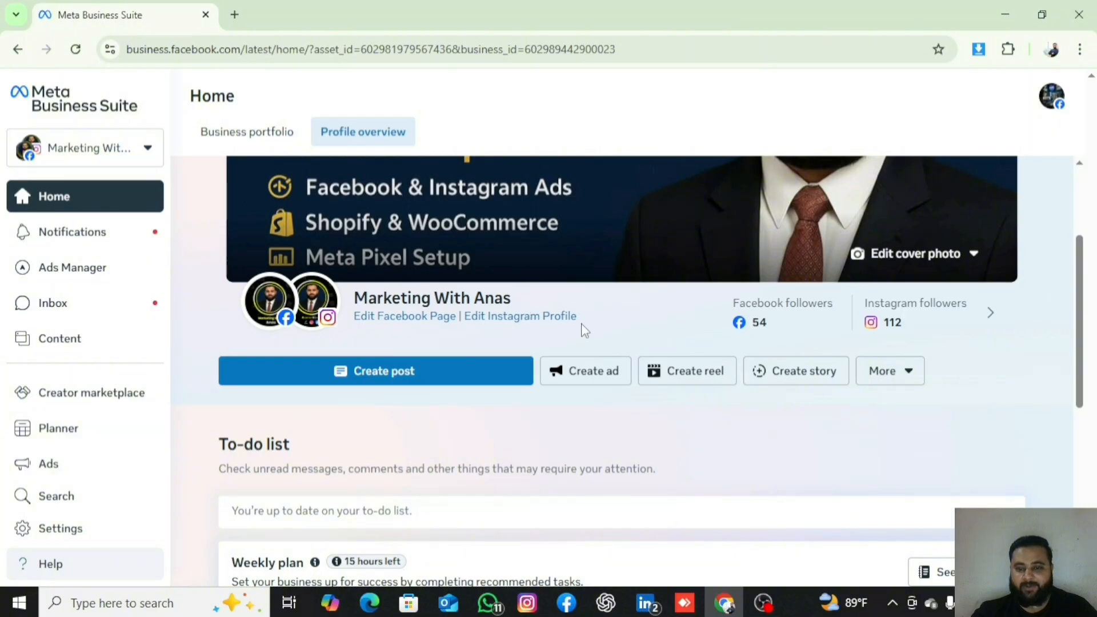
scroll(644, 328, "down", 3)
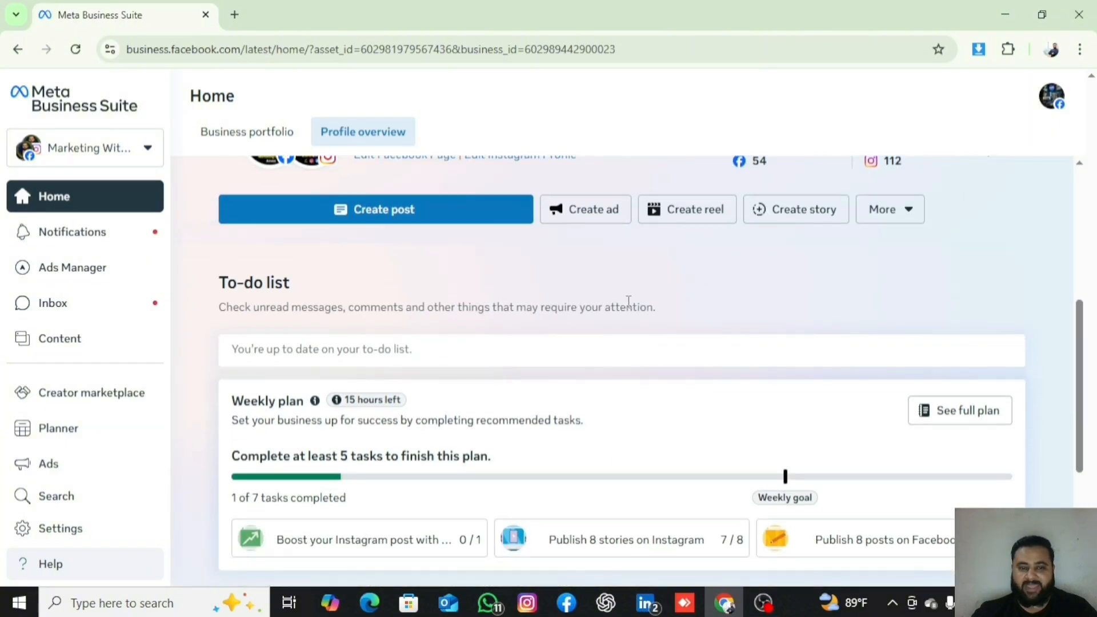
scroll(561, 313, "up", 1)
scroll(533, 311, "down", 1)
scroll(526, 300, "up", 4)
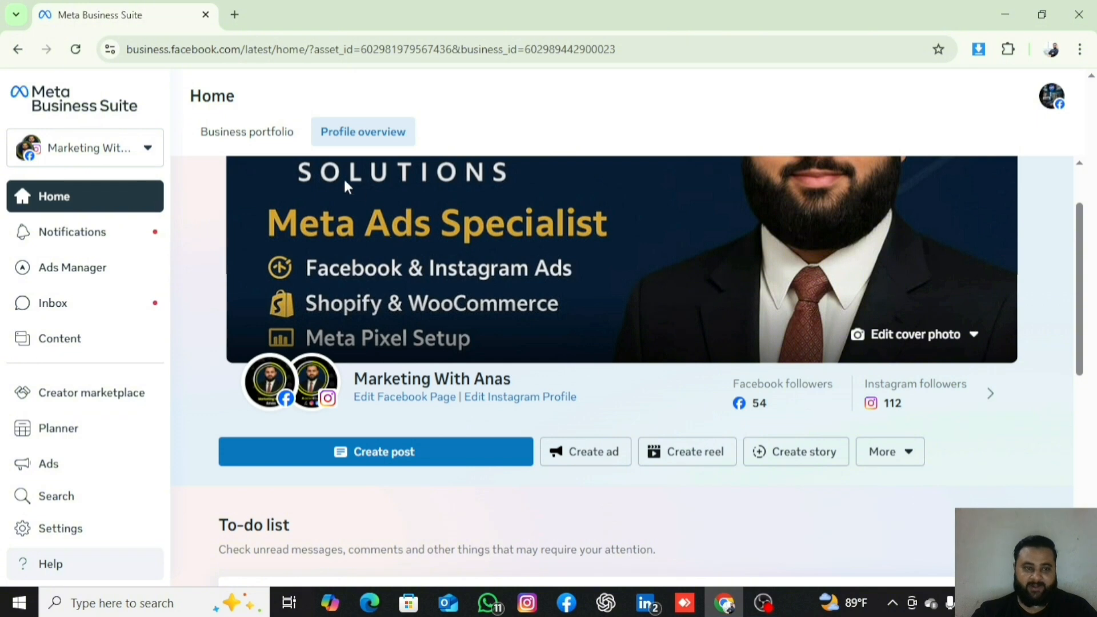
Open the settings of the Pixel Edge Solutions 1 business portfolio and go to its Facebook Pages
left_click(150, 150)
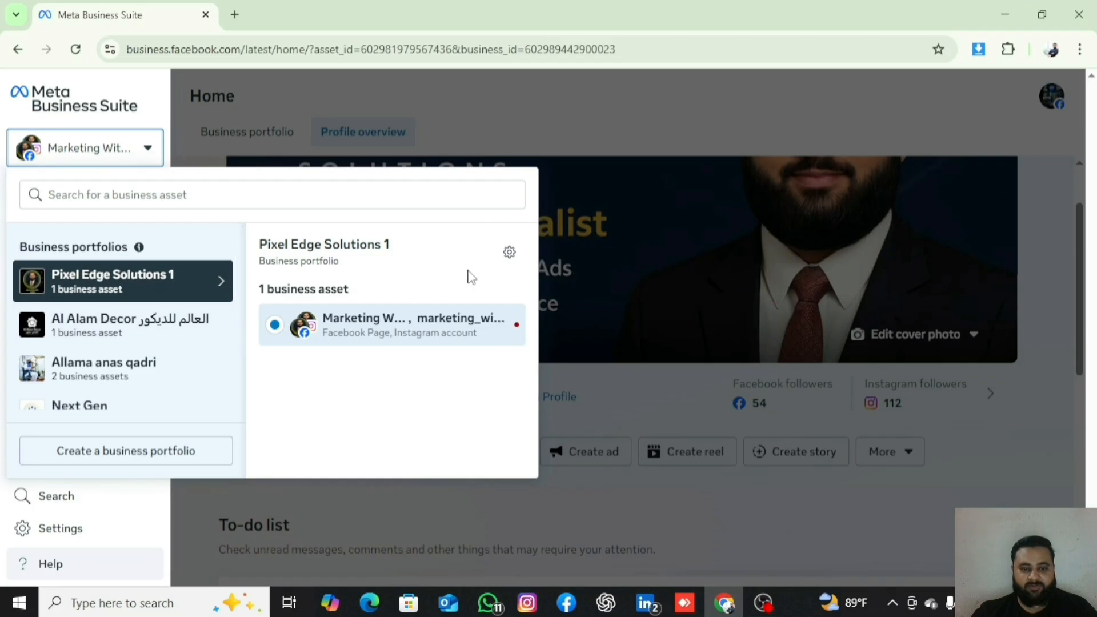
left_click(509, 255)
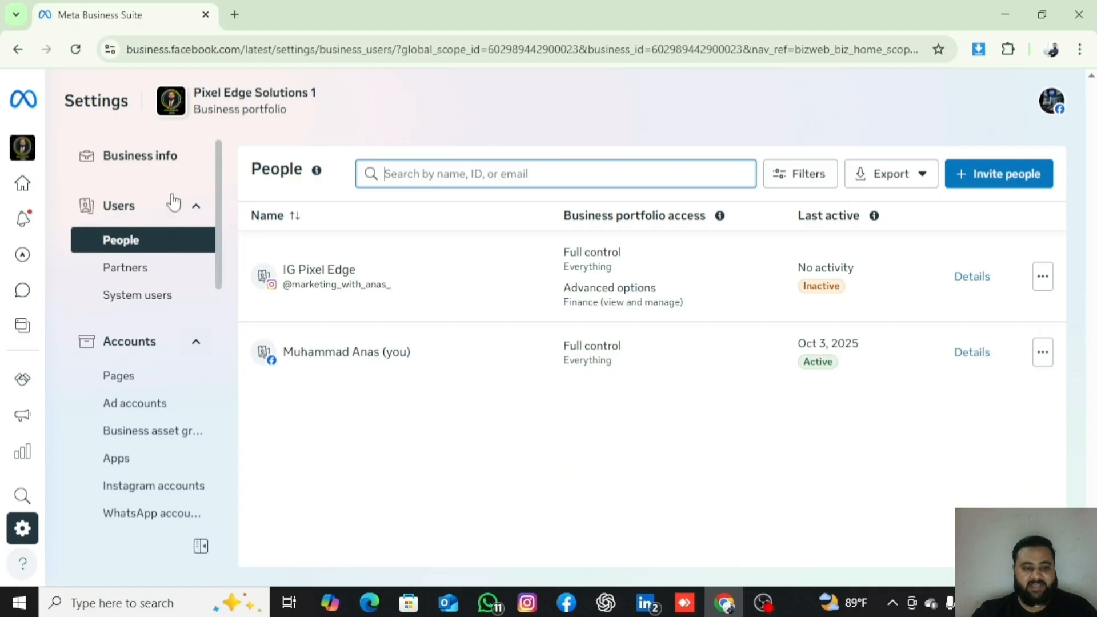
scroll(194, 257, "down", 1)
scroll(171, 274, "up", 1)
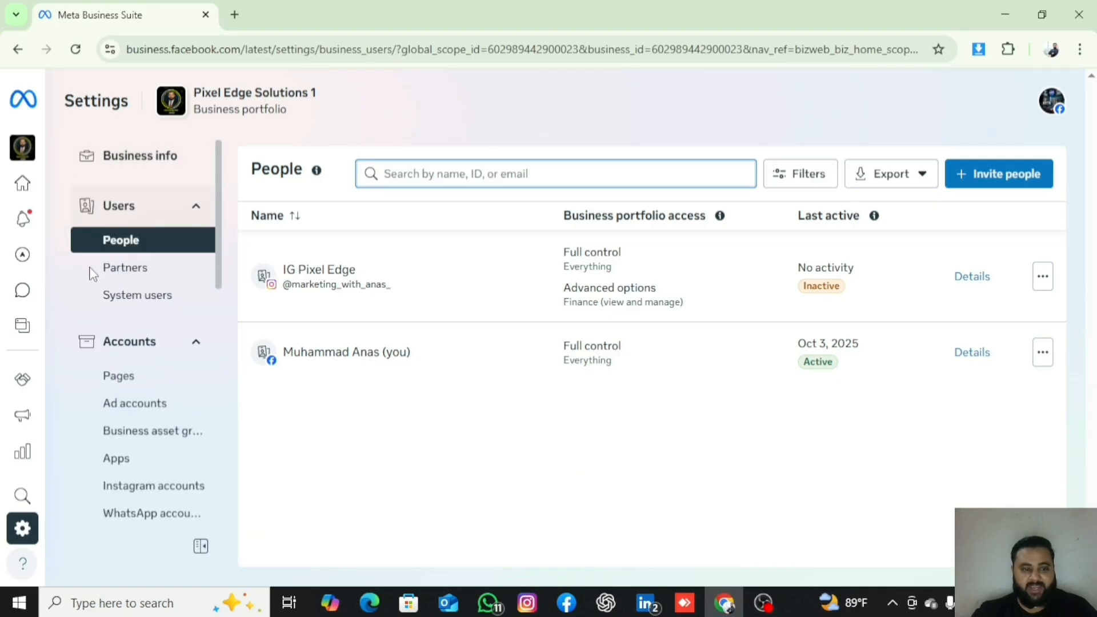
scroll(125, 400, "down", 1)
scroll(133, 440, "down", 1)
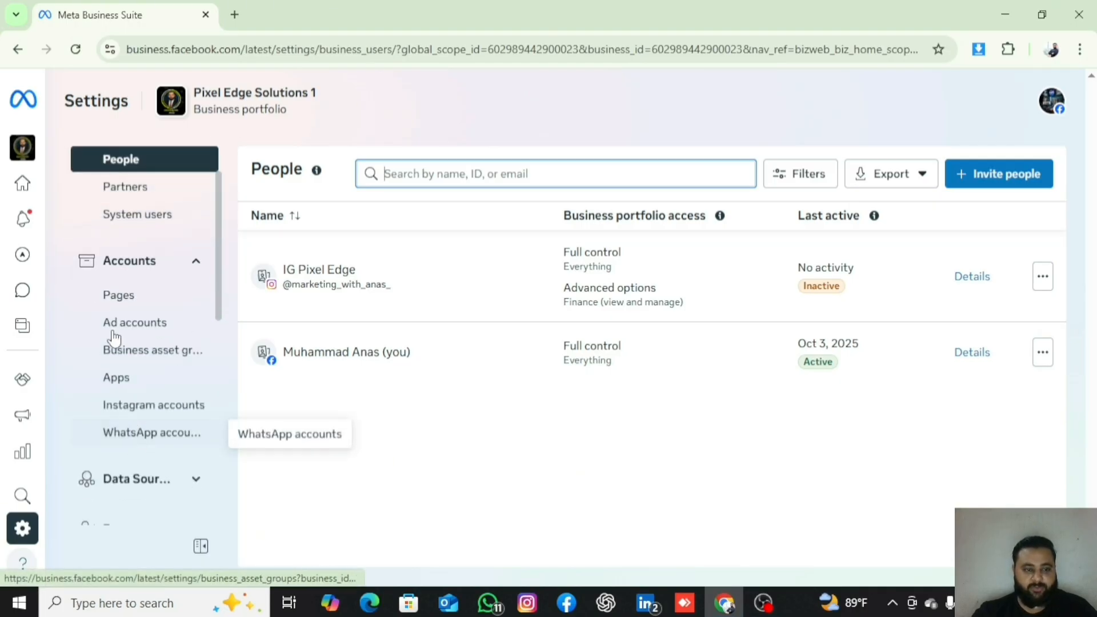
left_click(125, 297)
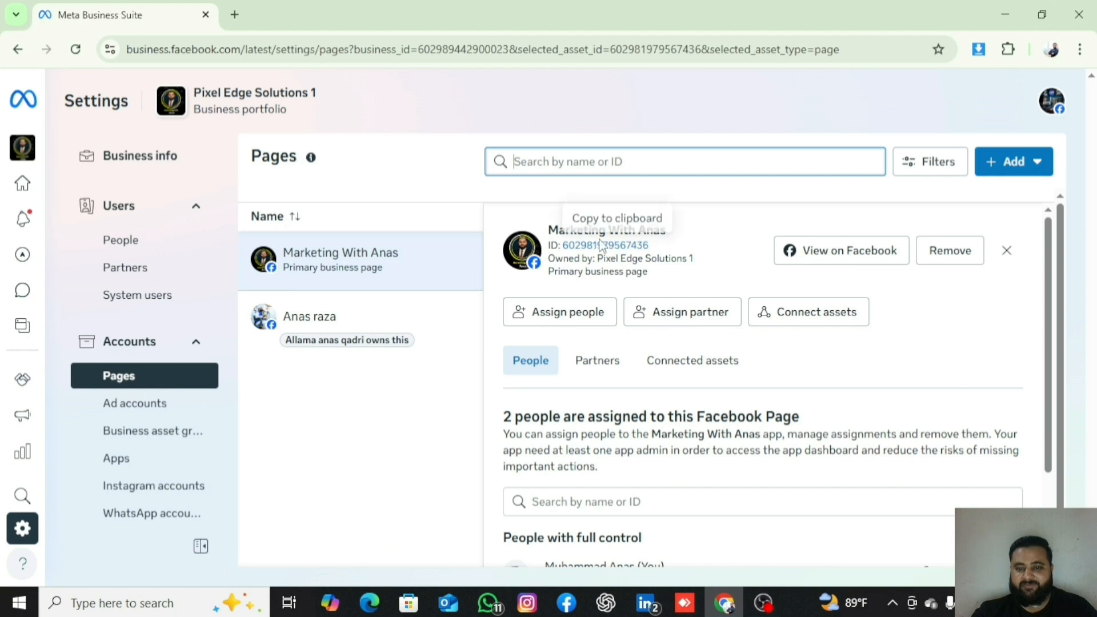
left_click(642, 246)
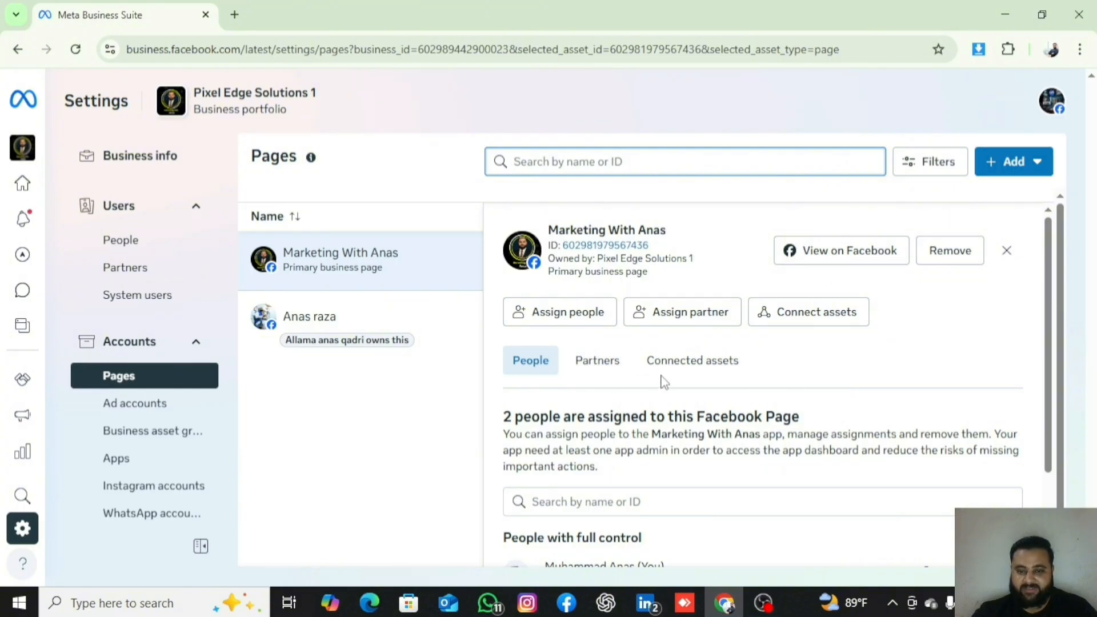
Start adding an existing Facebook Page to the portfolio, search for "velv" and select the Velvora page
left_click(1015, 166)
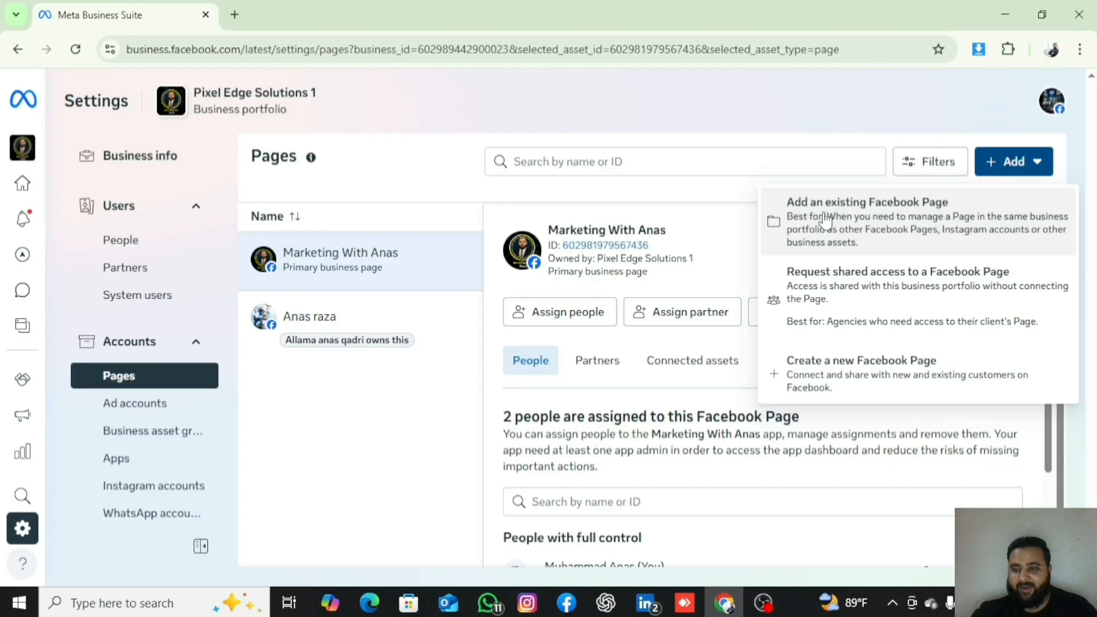
left_click(865, 220)
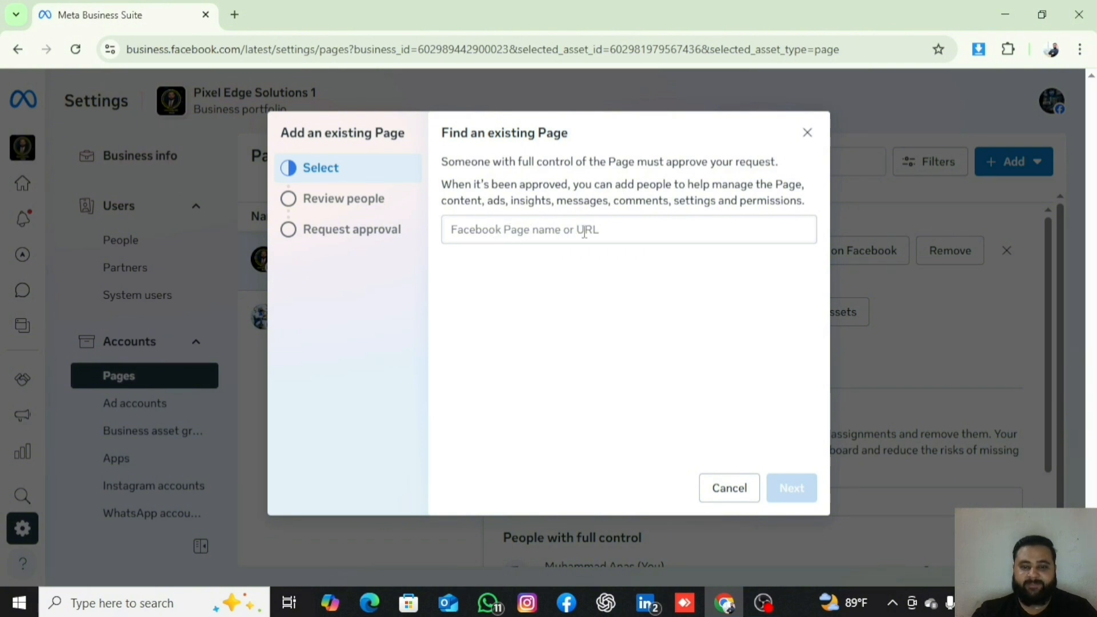
left_click(548, 230)
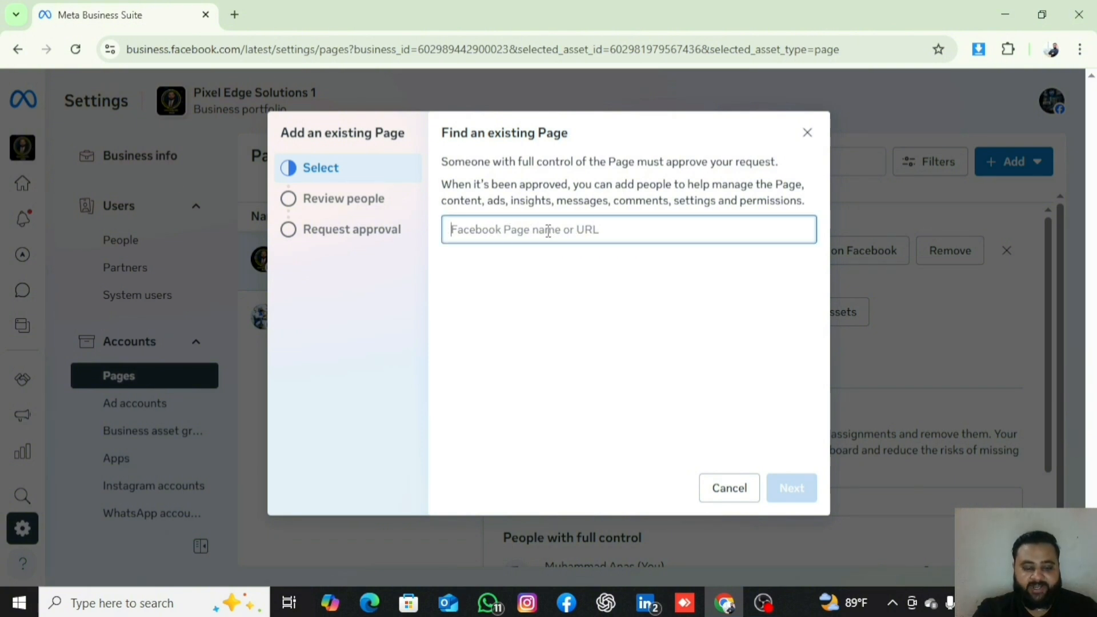
type("velv")
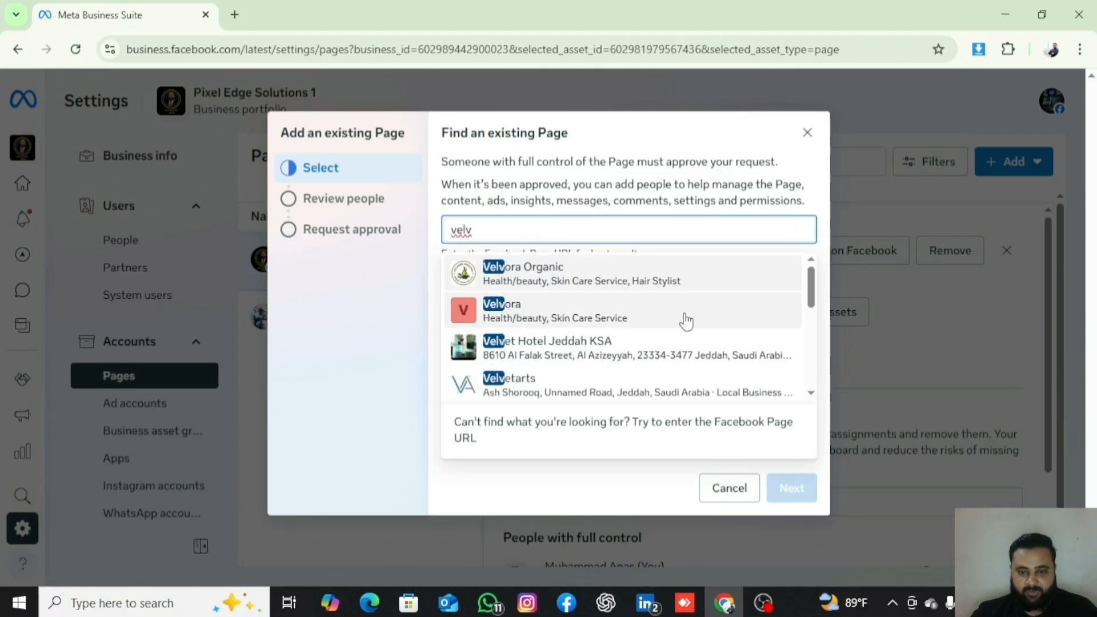
left_click(515, 313)
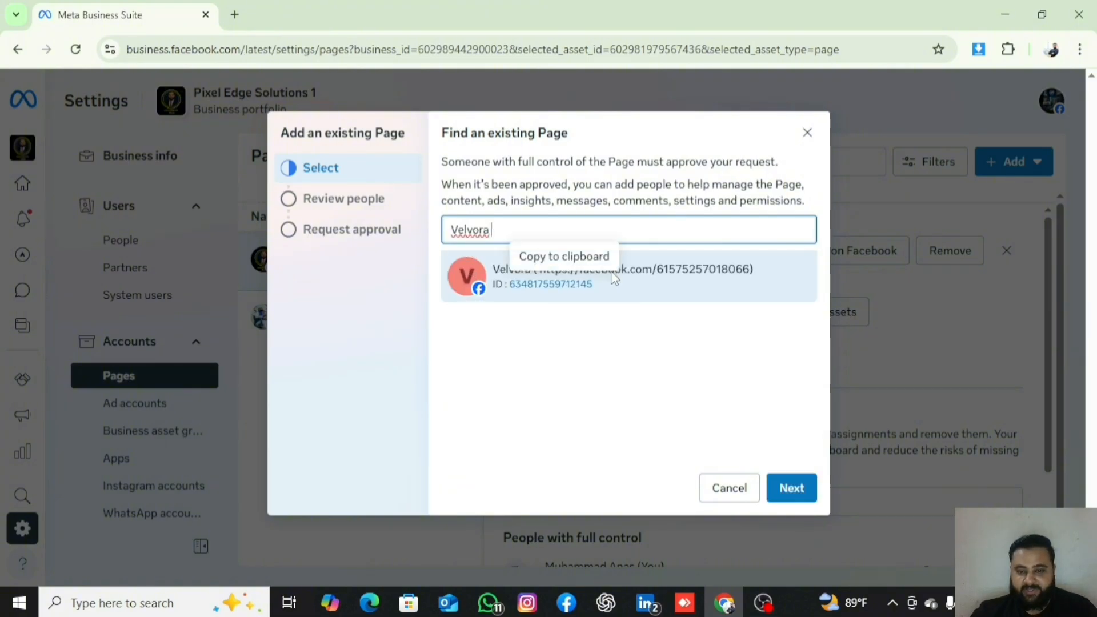
Try to request adding the Velvora Page to Pixel Edge Solutions 1, reviewing its people and agreeing to the Meta Commercial Terms
left_click(789, 484)
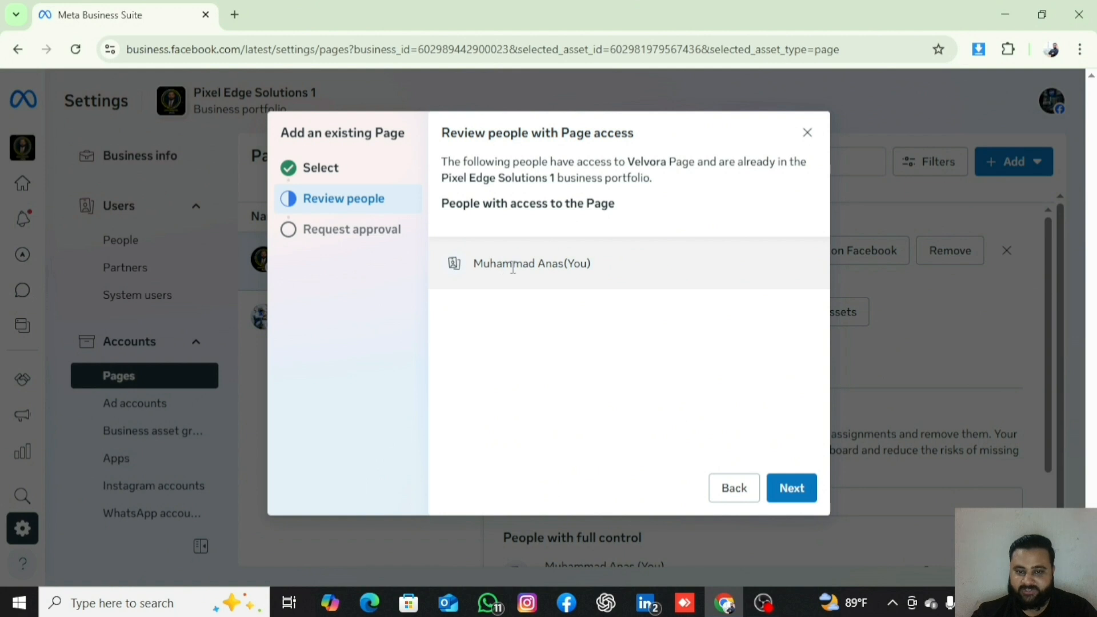
left_click(781, 490)
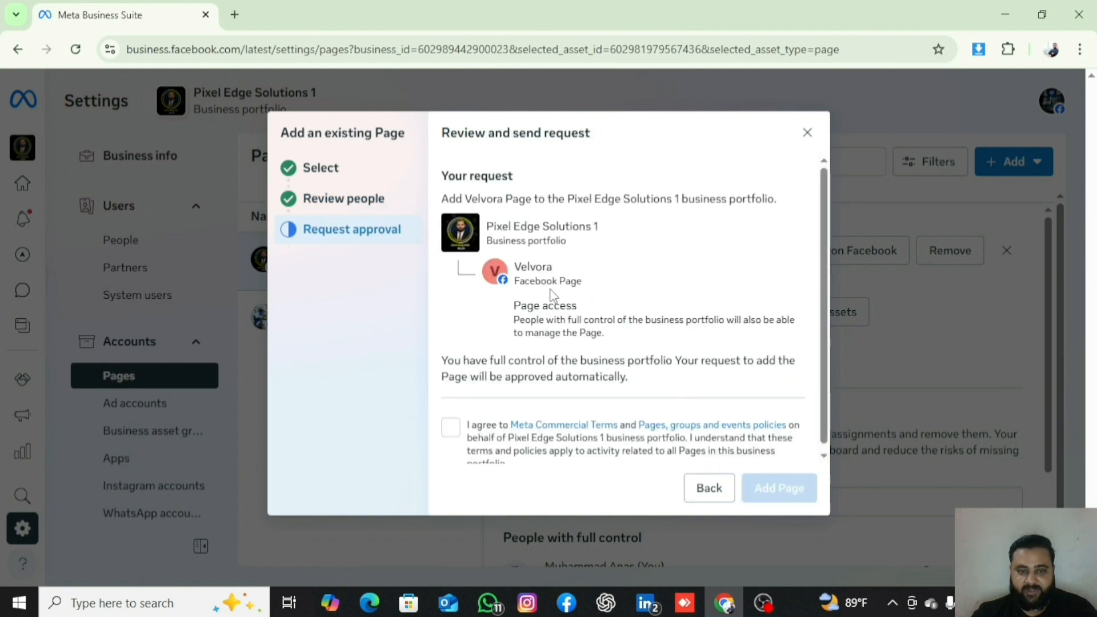
scroll(551, 295, "down", 1)
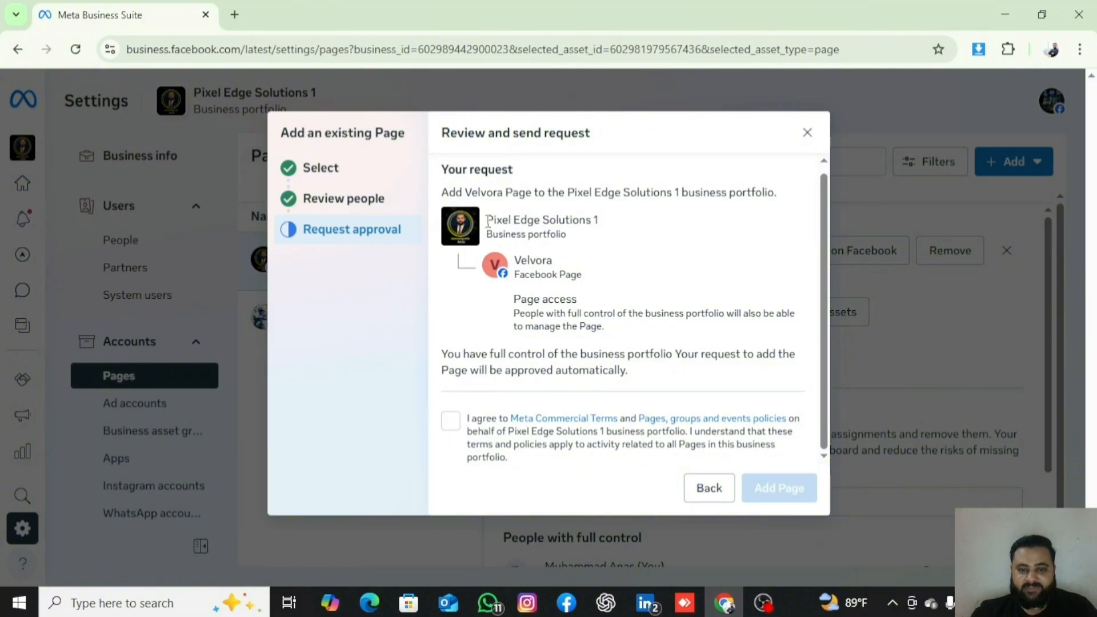
left_click_drag(487, 221, 592, 223)
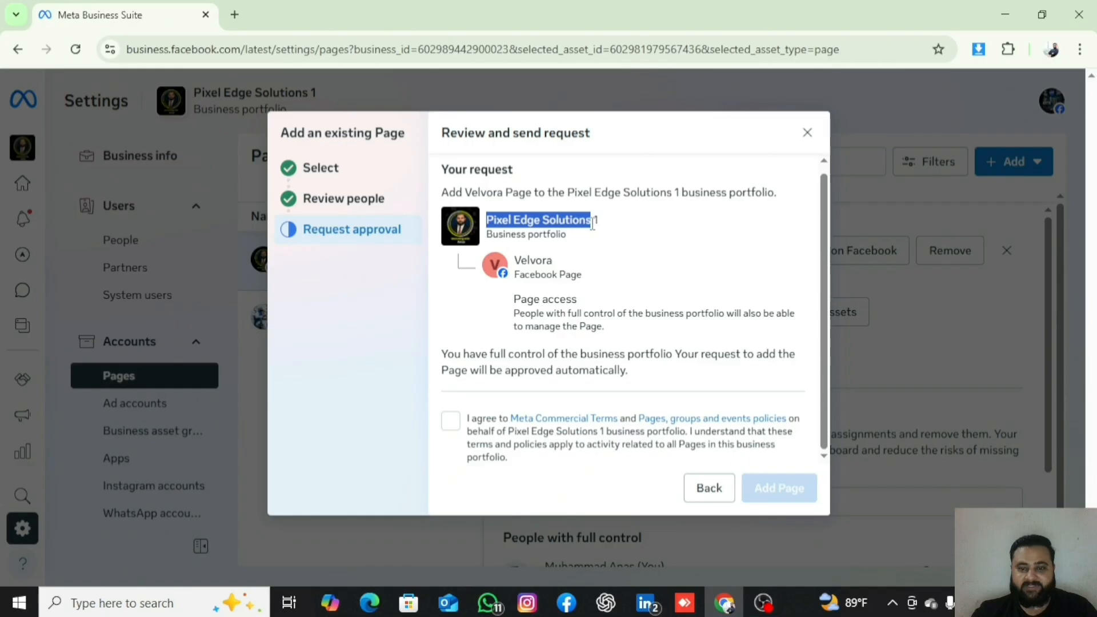
left_click(439, 277)
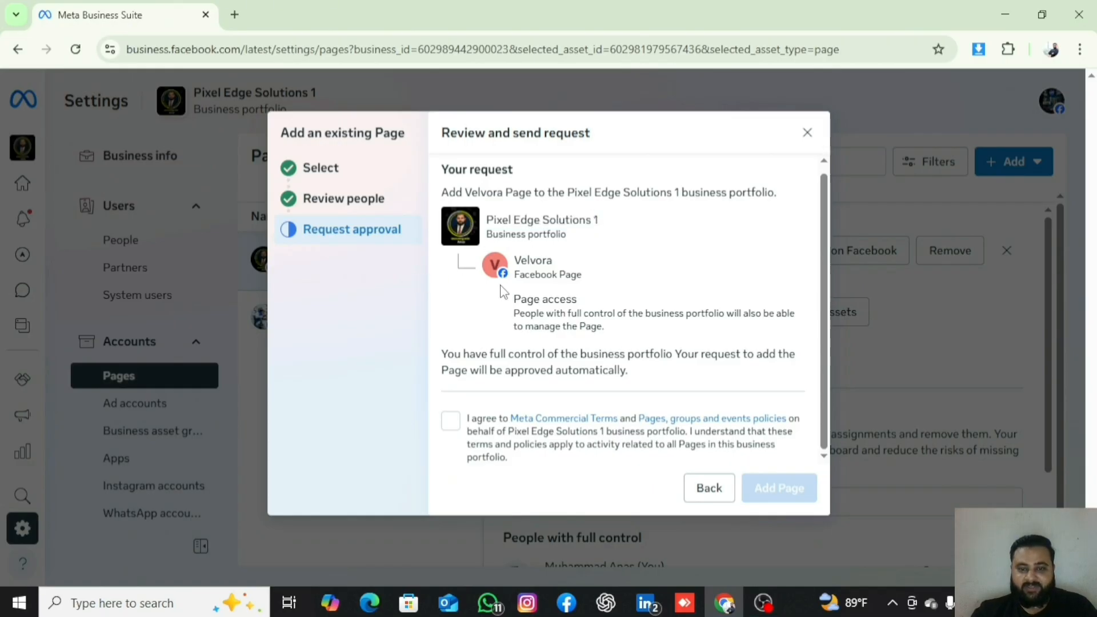
left_click(449, 424)
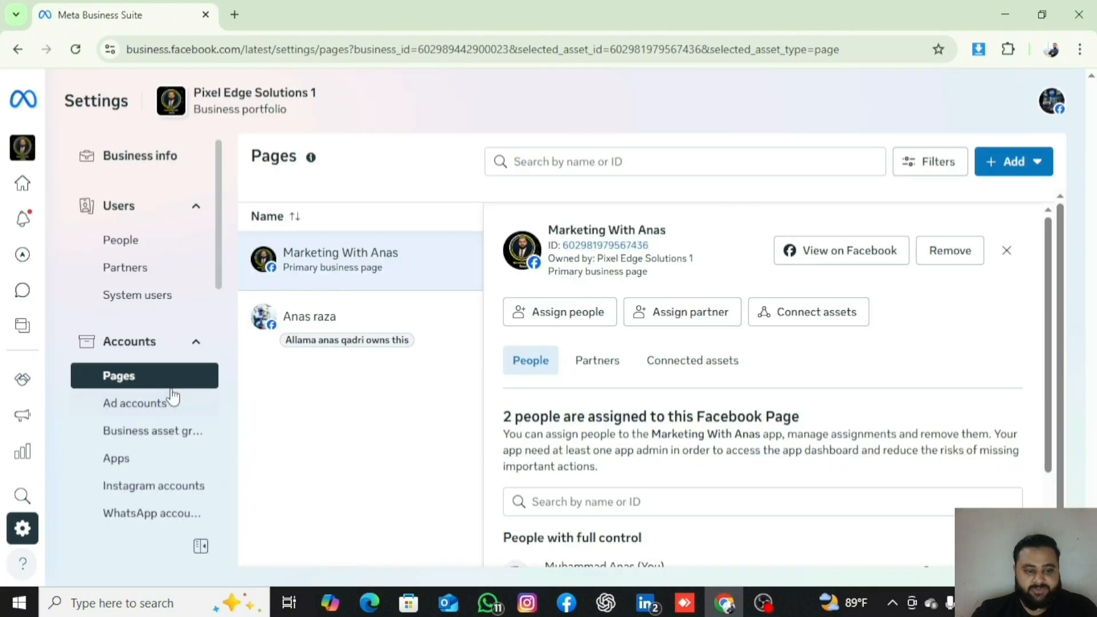
Open the Pixel Edge Solutions 1 portfolio's ad accounts and examine the options for adding an ad account
scroll(166, 400, "down", 2)
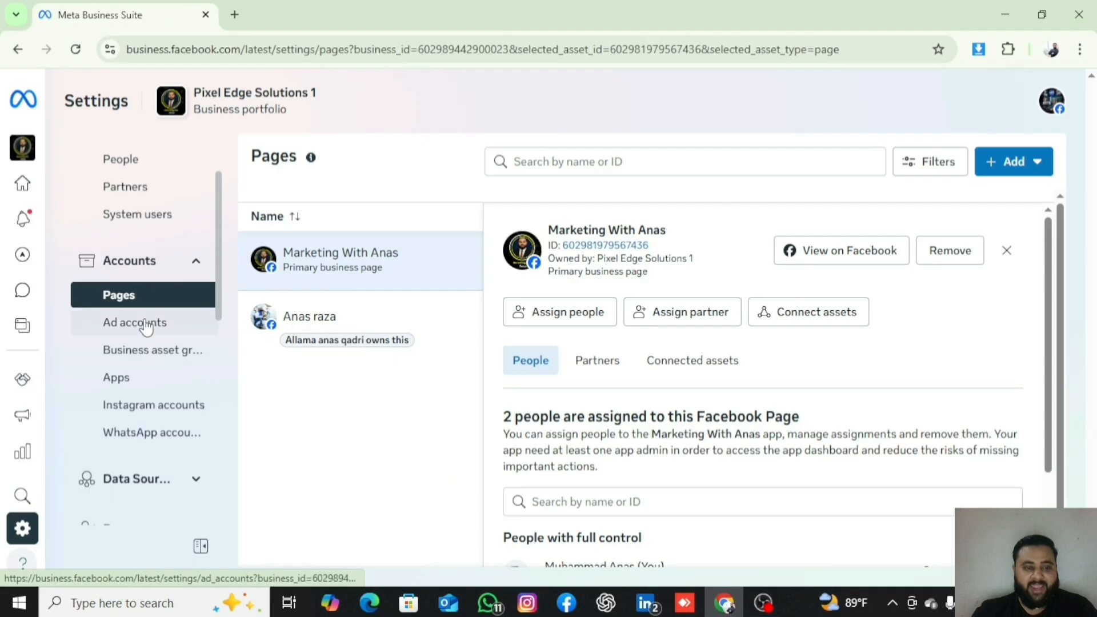
left_click(147, 324)
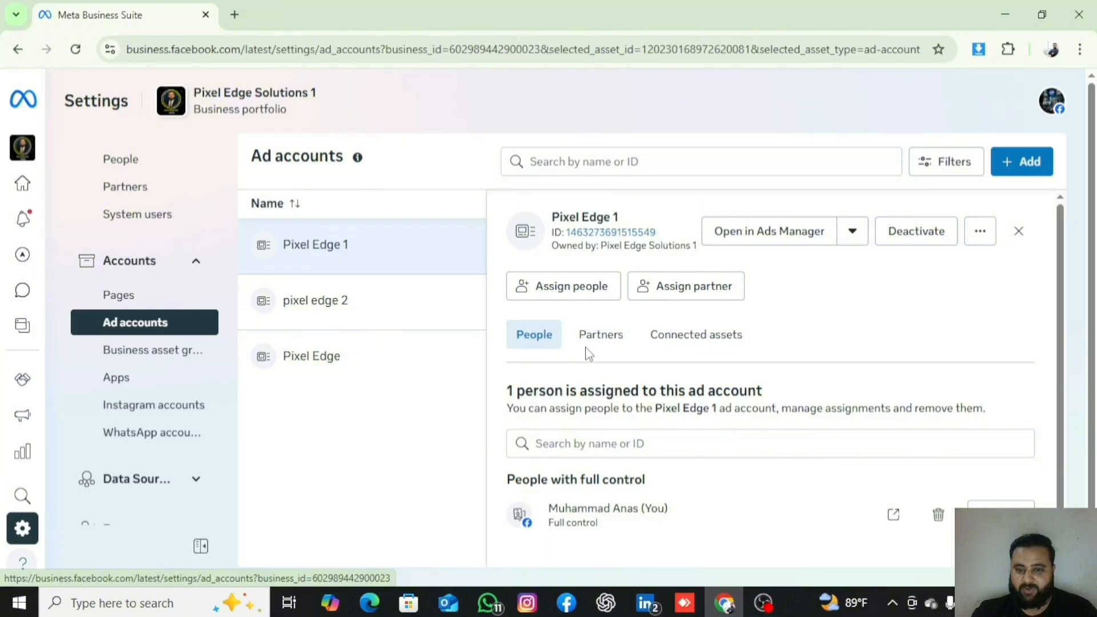
left_click(1007, 172)
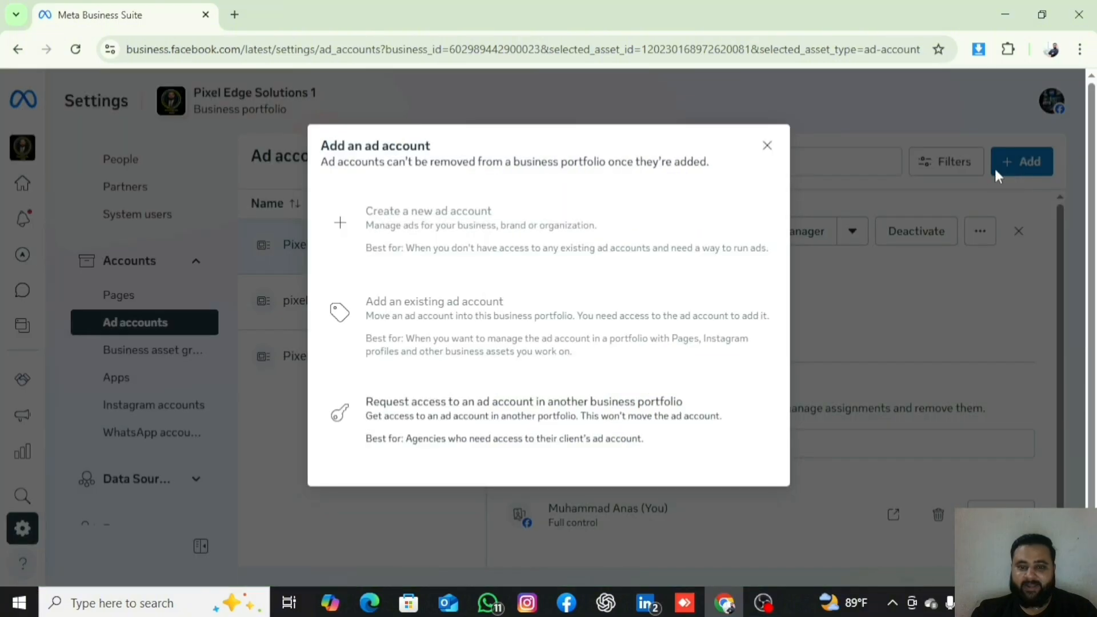
mouse_move(527, 244)
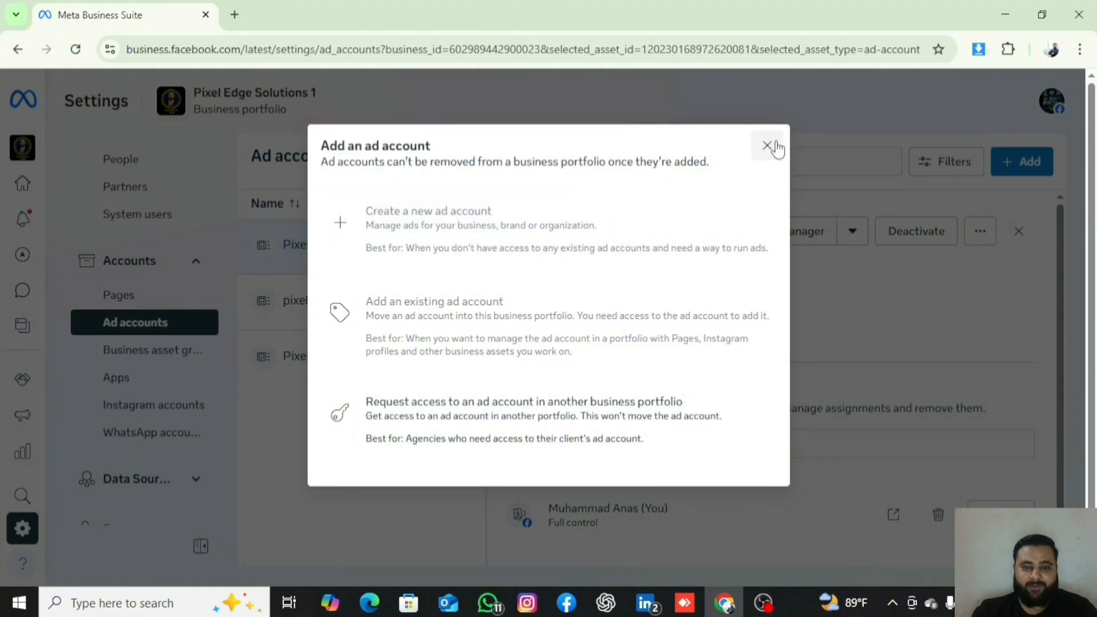
mouse_move(494, 213)
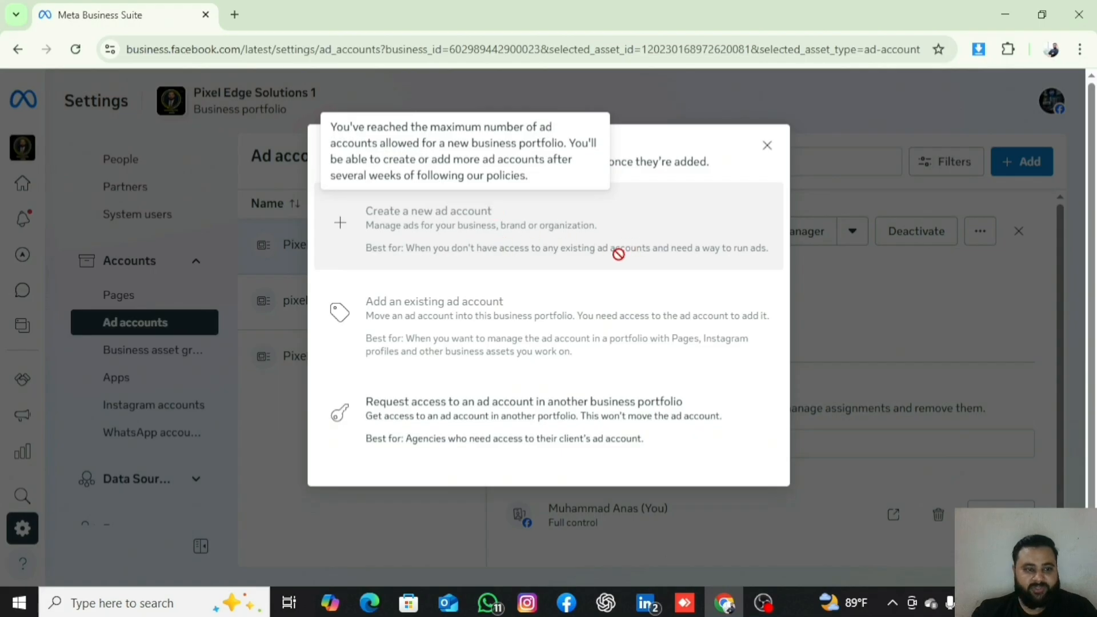
left_click(767, 147)
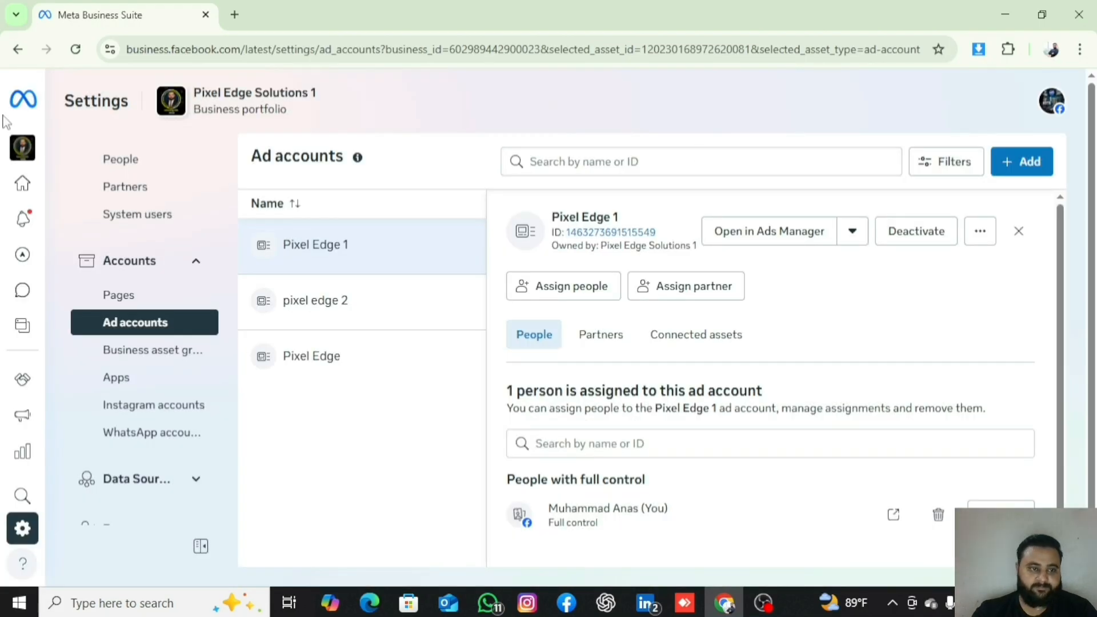
Switch to the Next Gen business portfolio and start creating a new ad account named "Next gen 1"
left_click(148, 149)
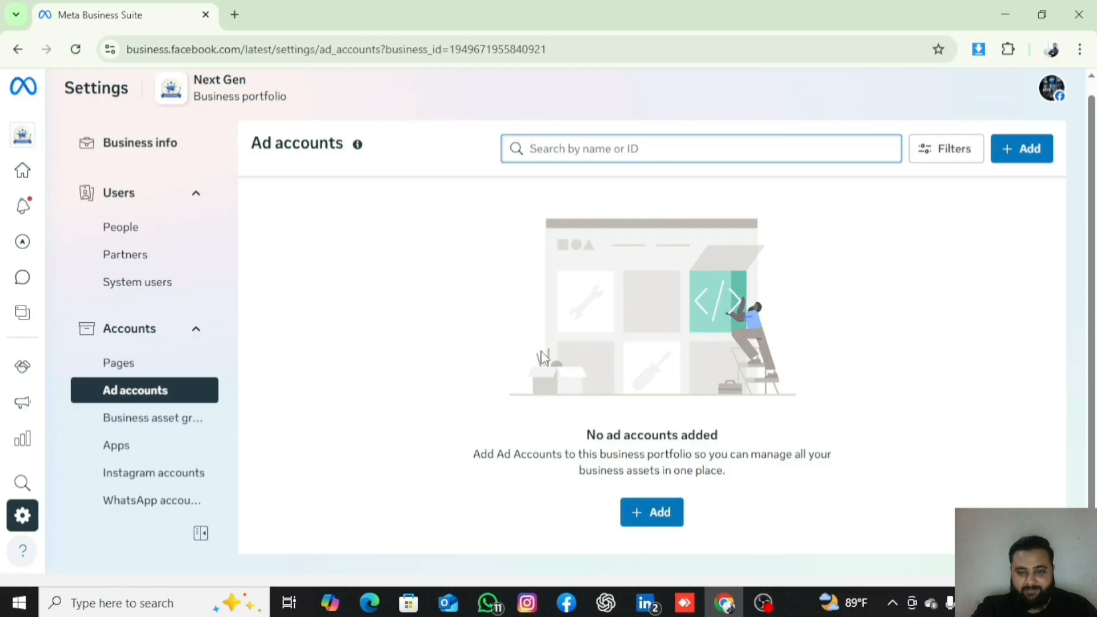
left_click(653, 517)
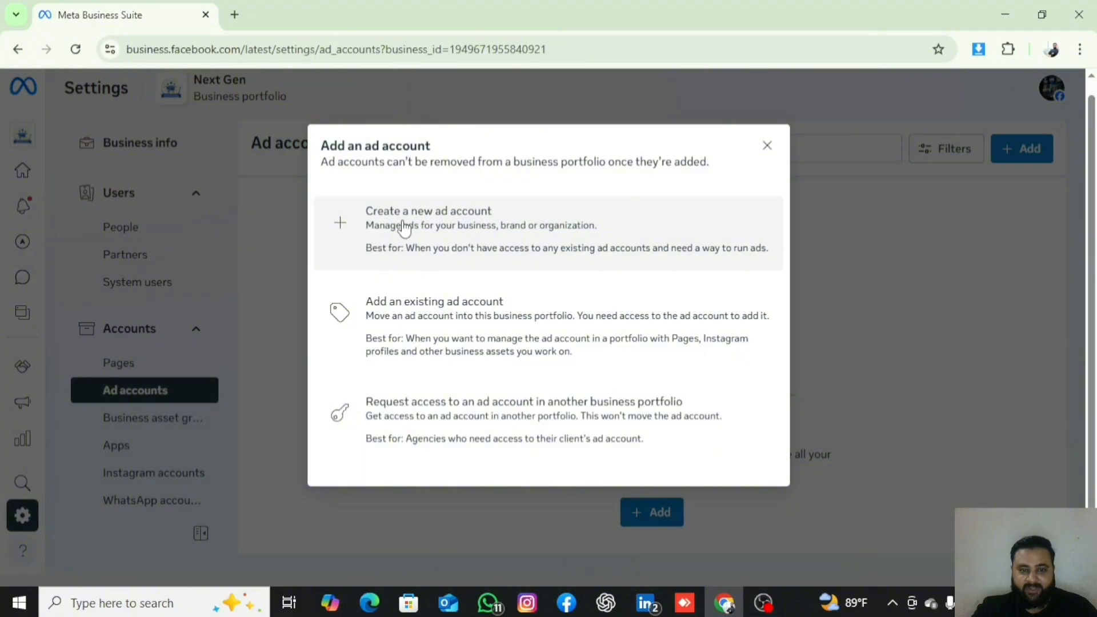
left_click(449, 234)
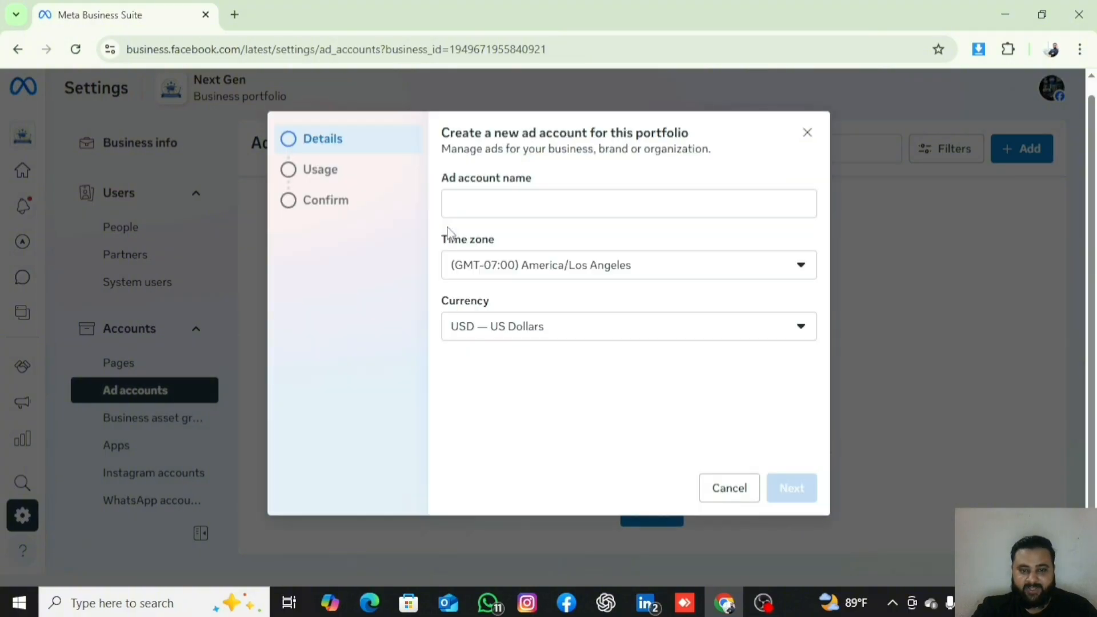
left_click(488, 203)
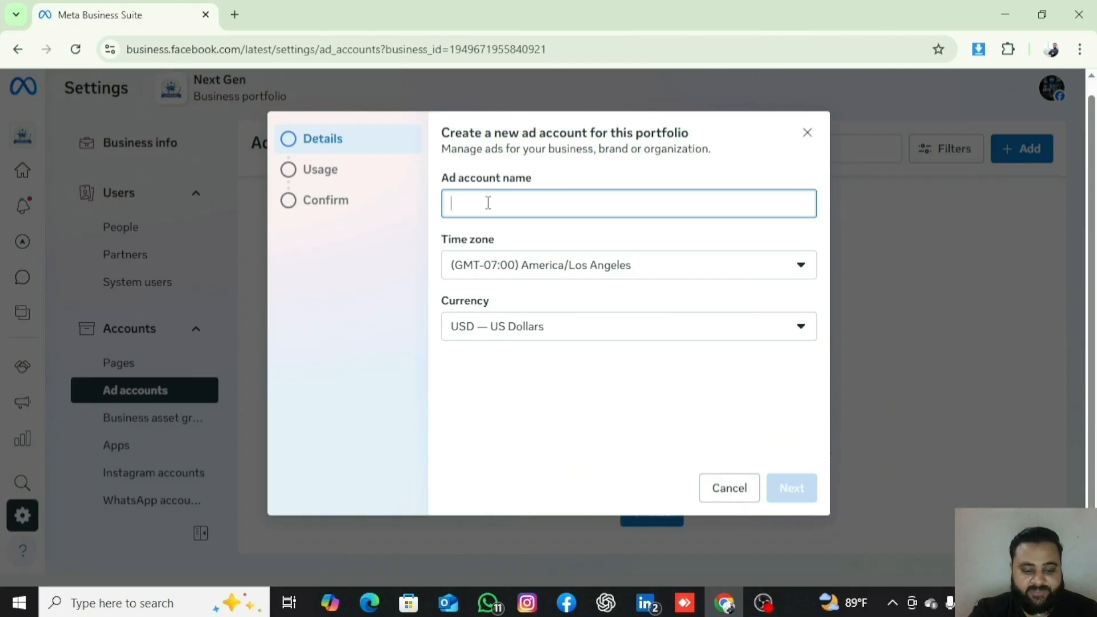
type("Nex")
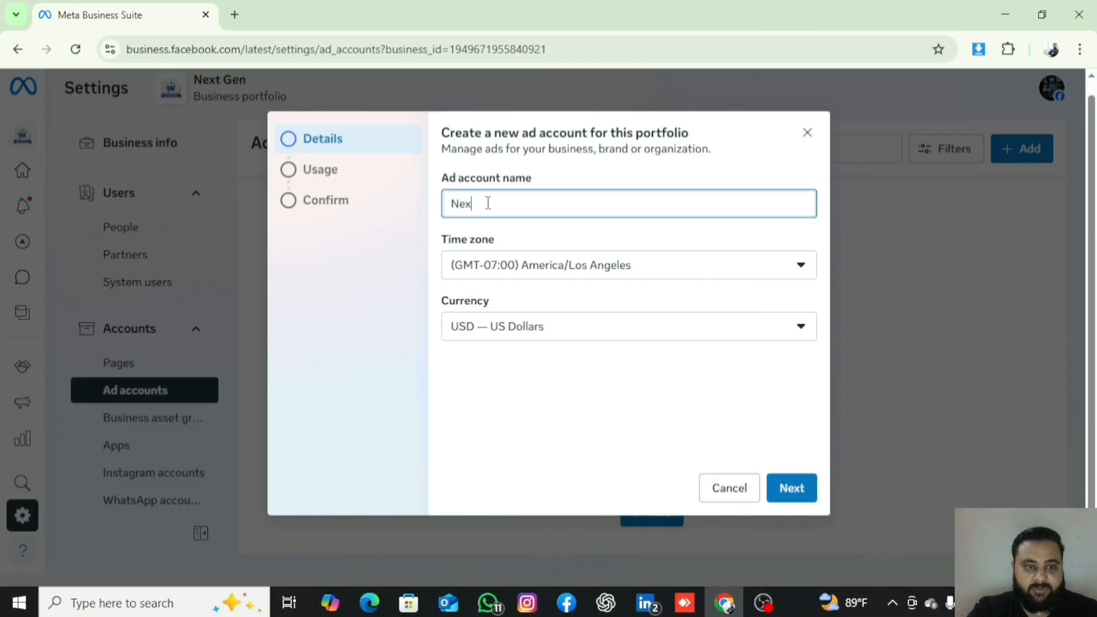
type("t gen 1")
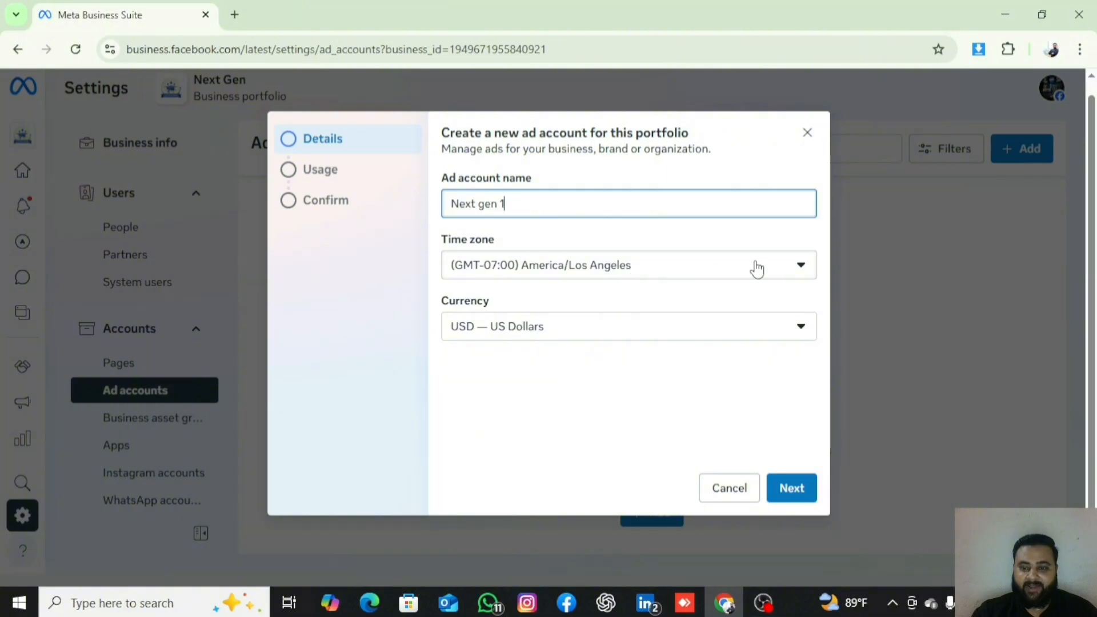
Set the new ad account's time zone to (GMT+05:00) Asia/Karachi, searching the list for "kar"
left_click(798, 269)
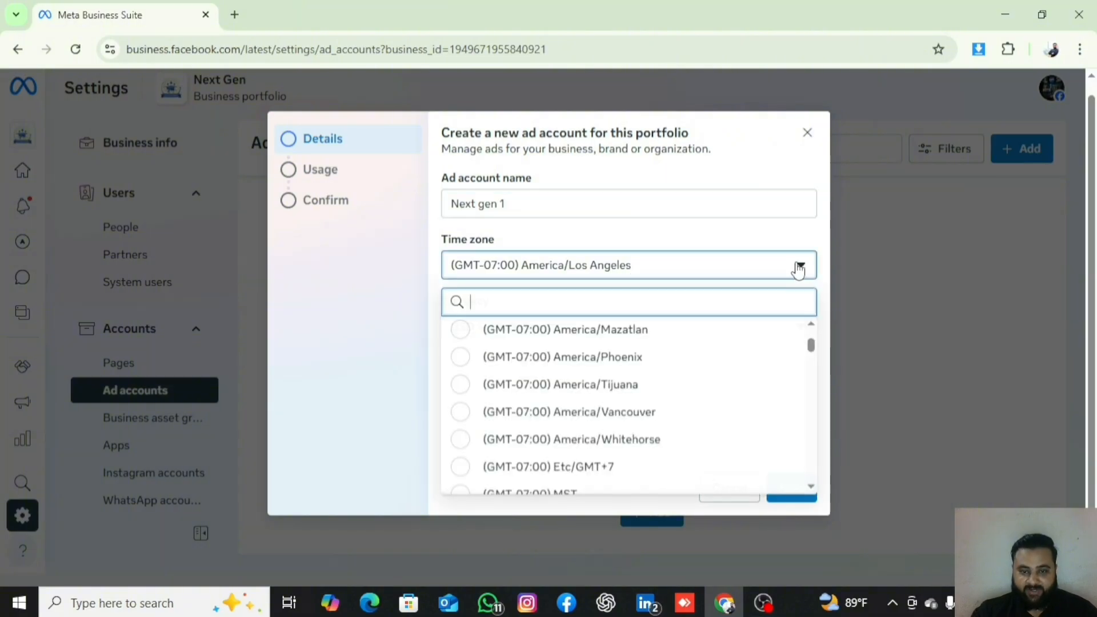
scroll(622, 354, "up", 6)
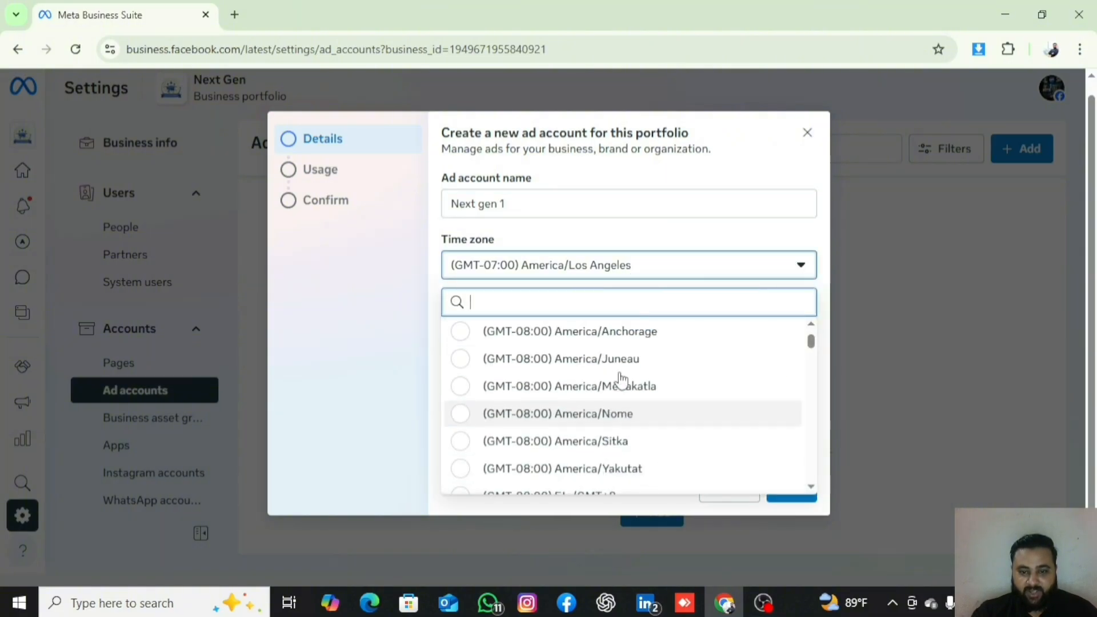
scroll(623, 383, "up", 5)
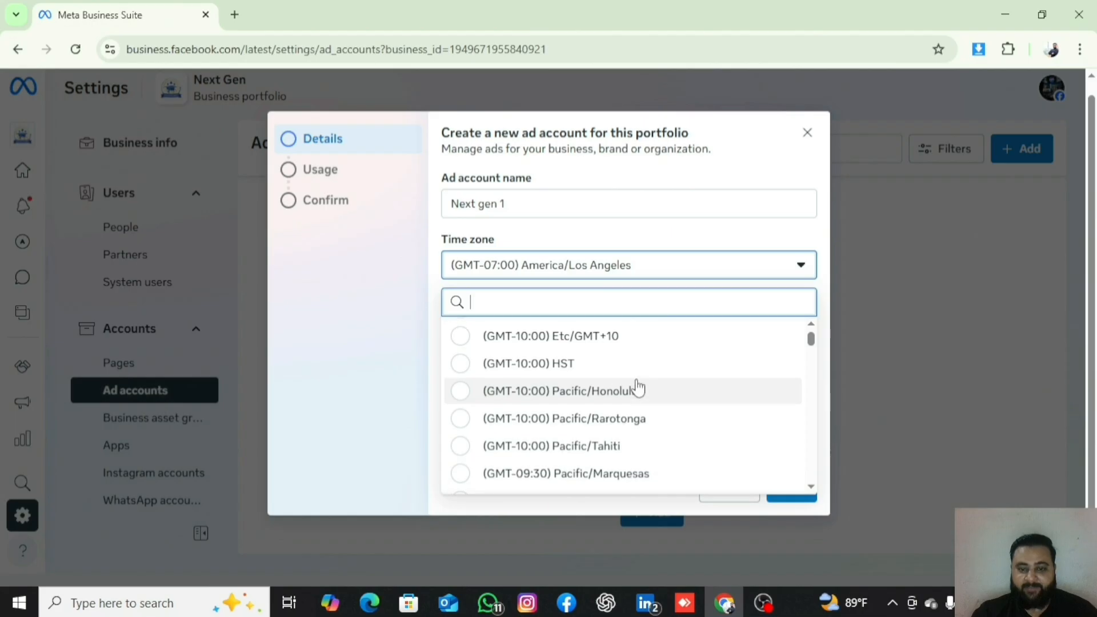
scroll(632, 394, "down", 5)
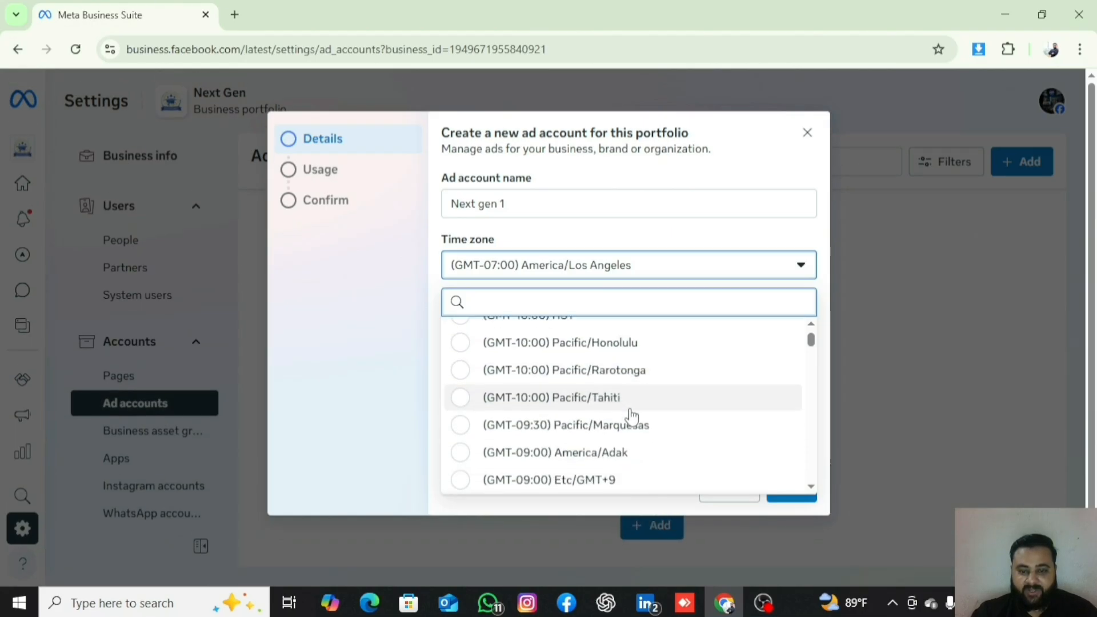
scroll(632, 419, "down", 6)
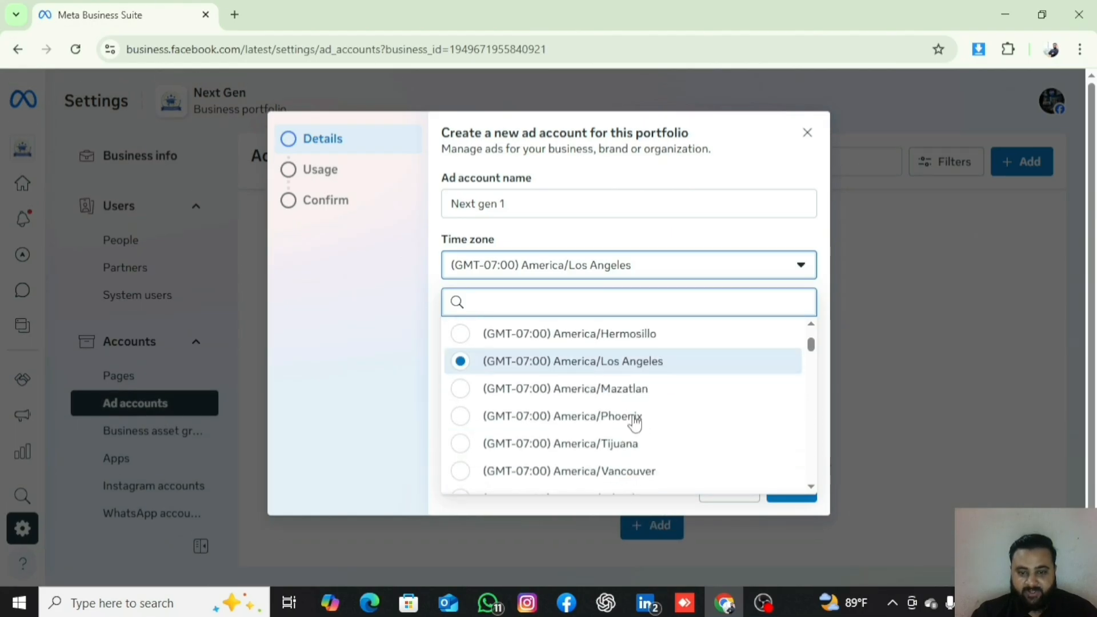
type("k")
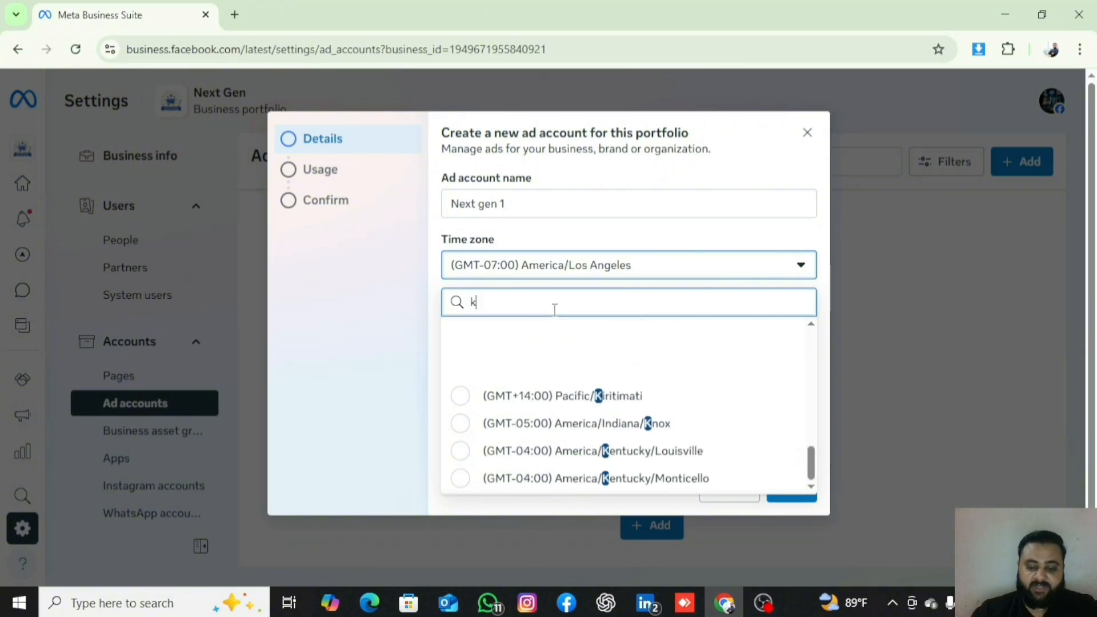
type("ar")
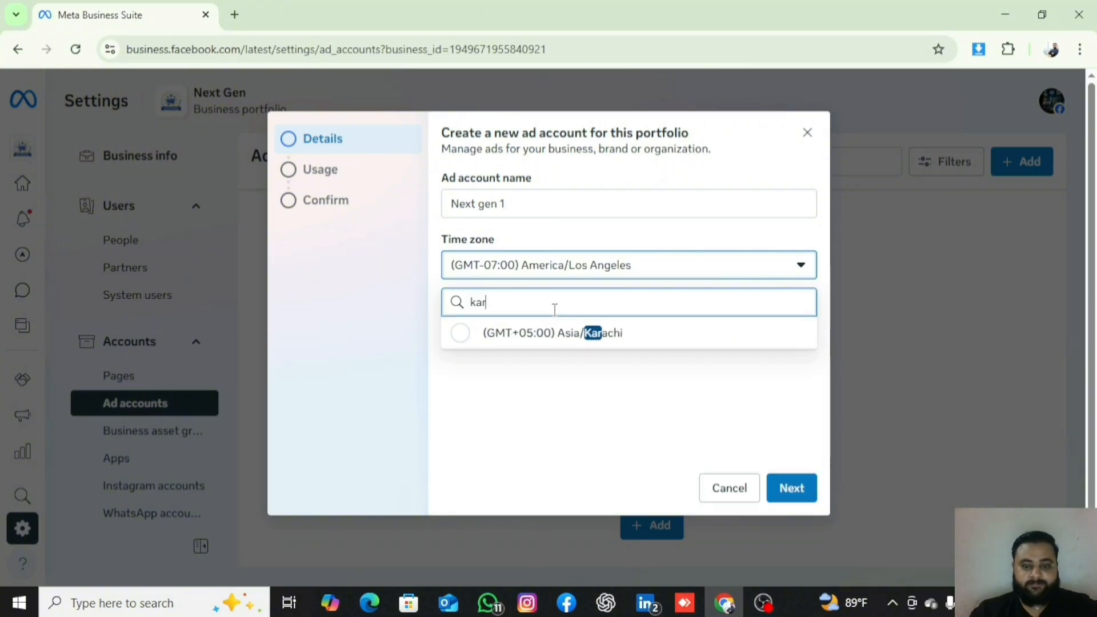
left_click(635, 343)
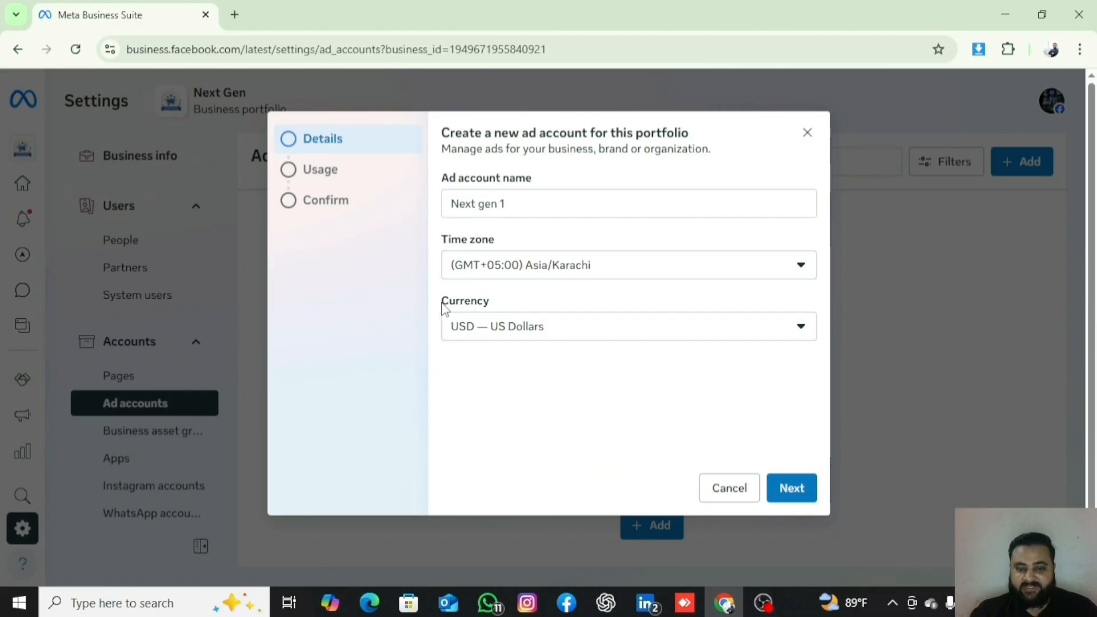
Set the new ad account's currency to PKR — Pakistani Rupee
left_click_drag(442, 303, 489, 297)
left_click(533, 296)
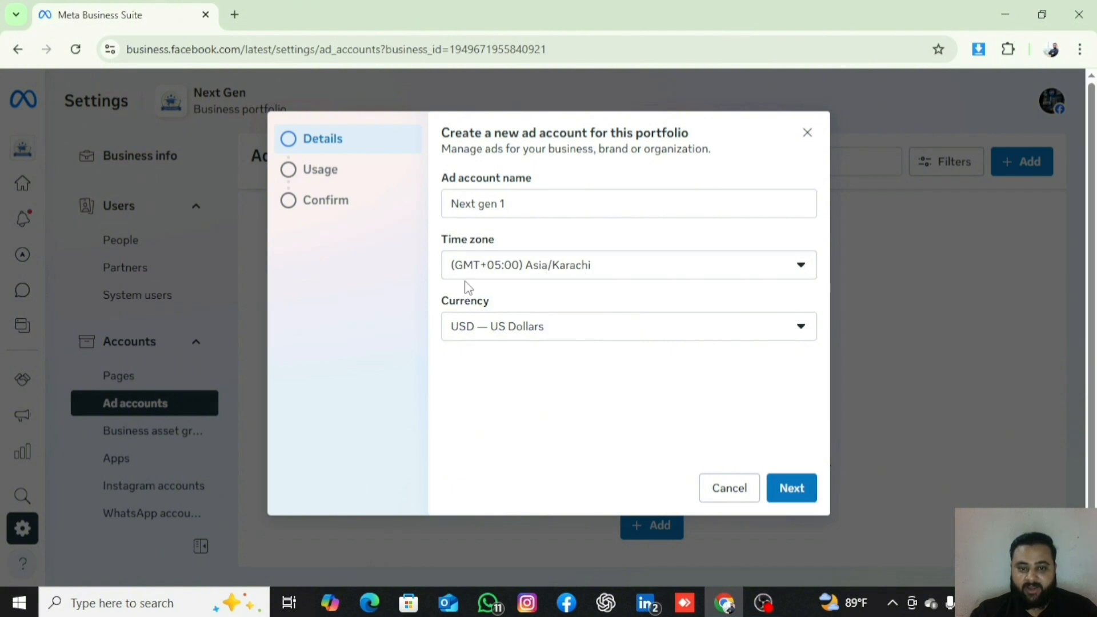
left_click(537, 334)
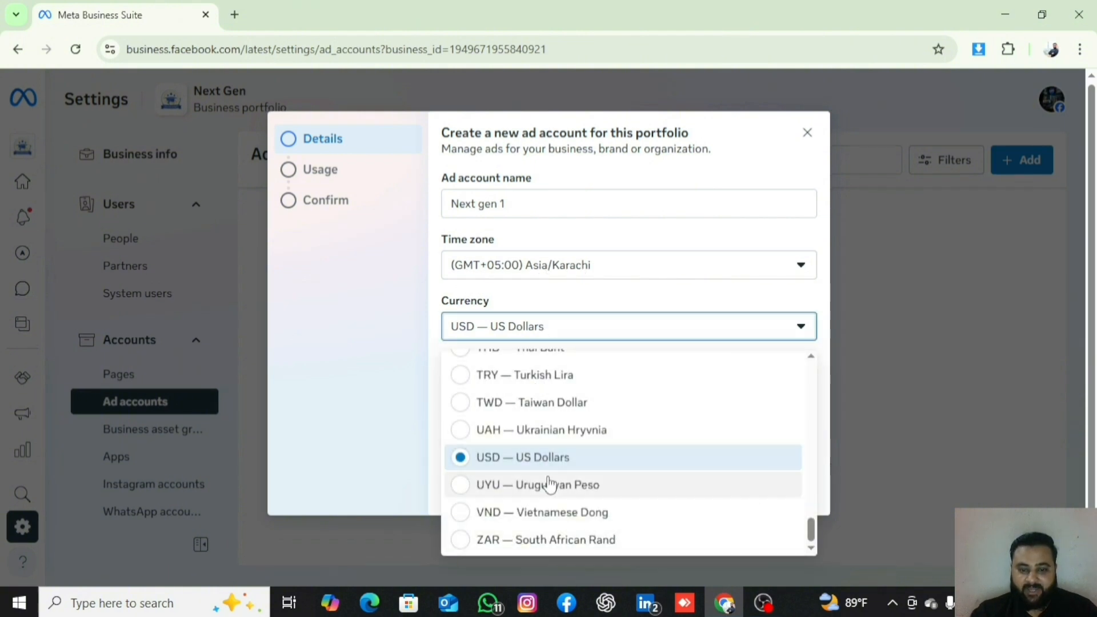
scroll(547, 483, "down", 1)
left_click(531, 427)
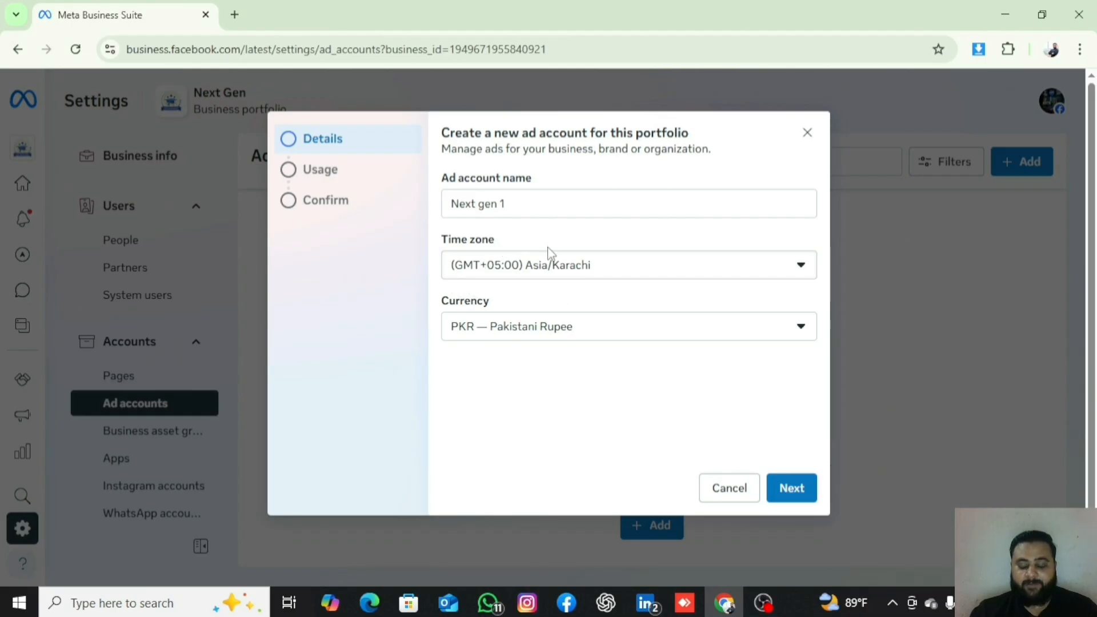
left_click_drag(493, 303, 442, 310)
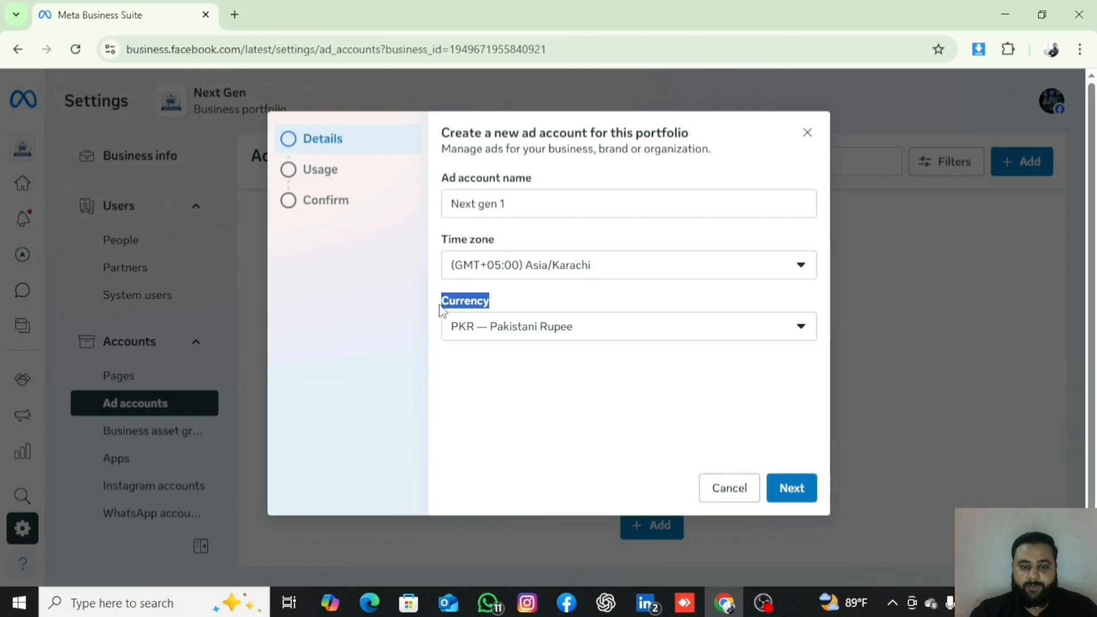
left_click(510, 306)
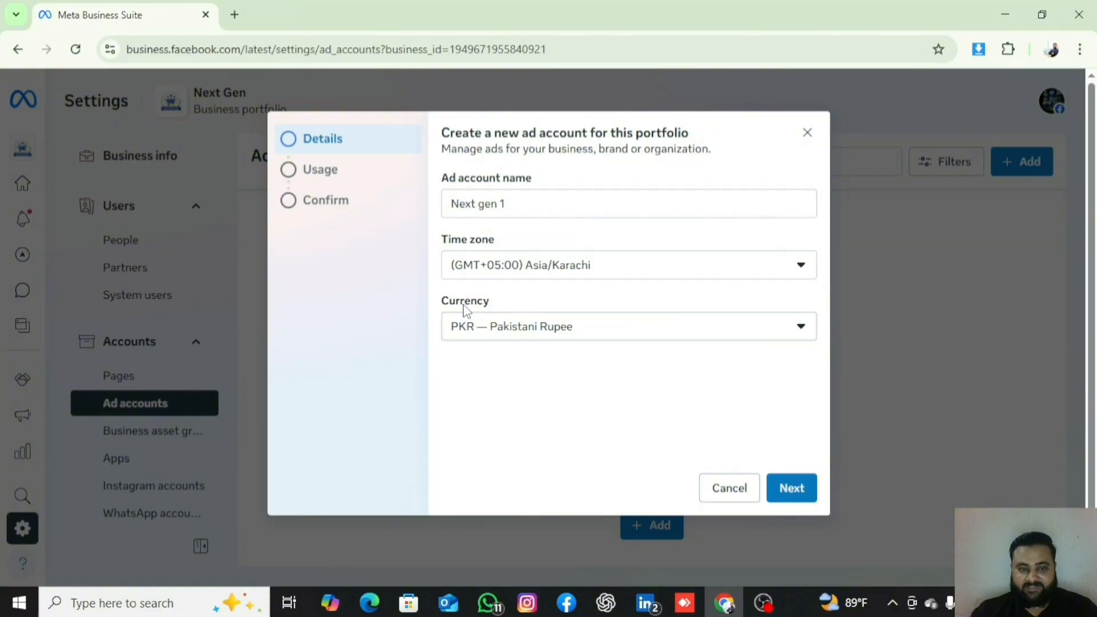
Keep the ad account's usage as My business, agree to the Meta Commercial Terms and advertising policies, and create the account
left_click(794, 487)
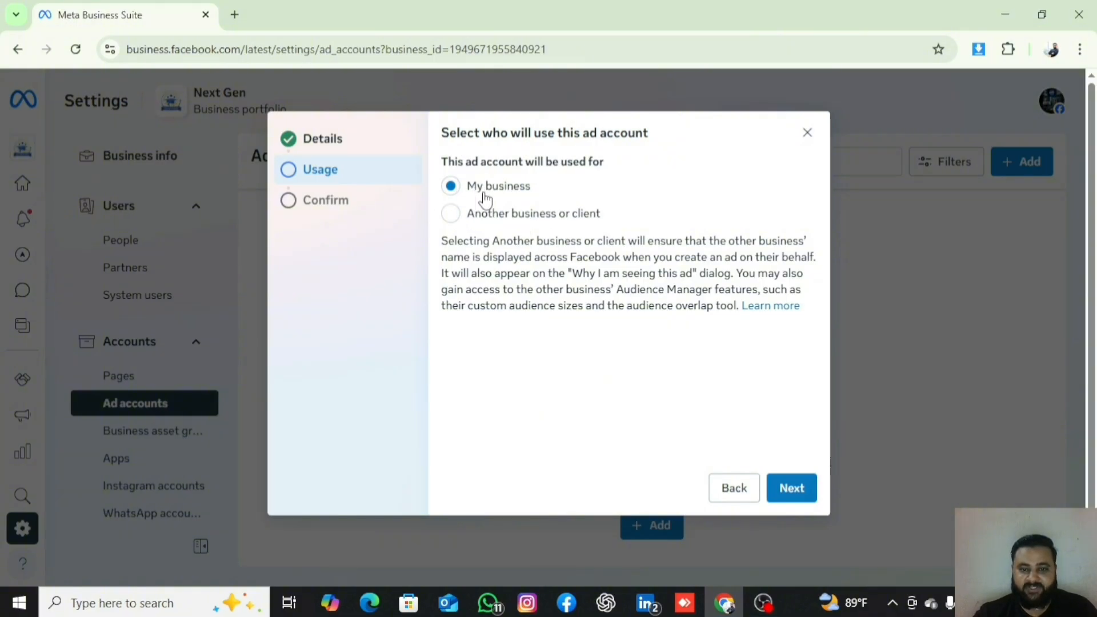
left_click(791, 489)
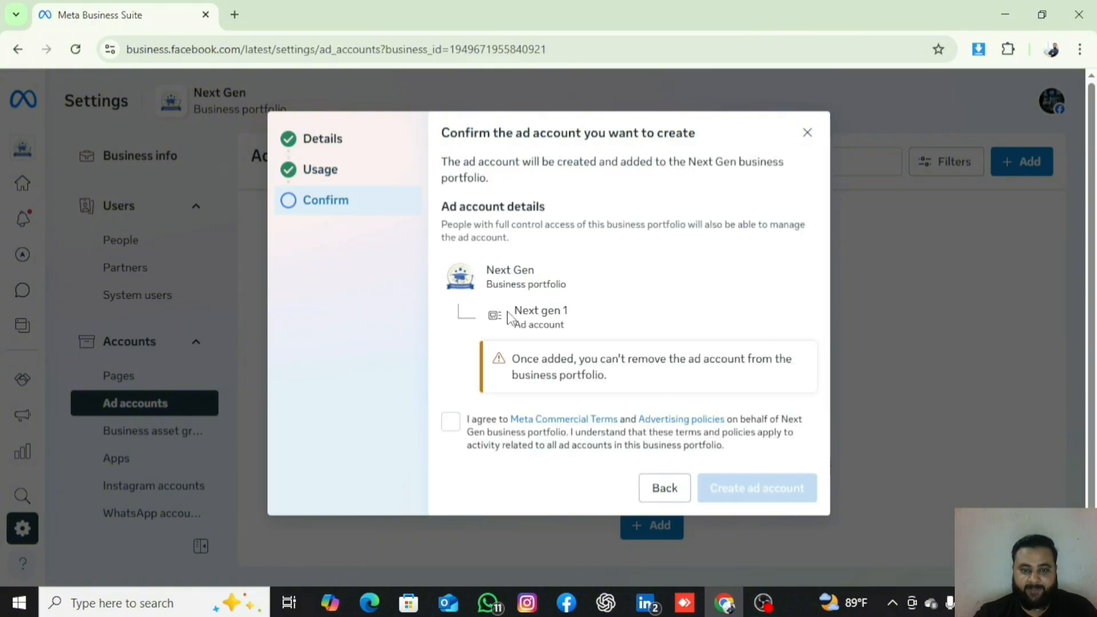
left_click(450, 423)
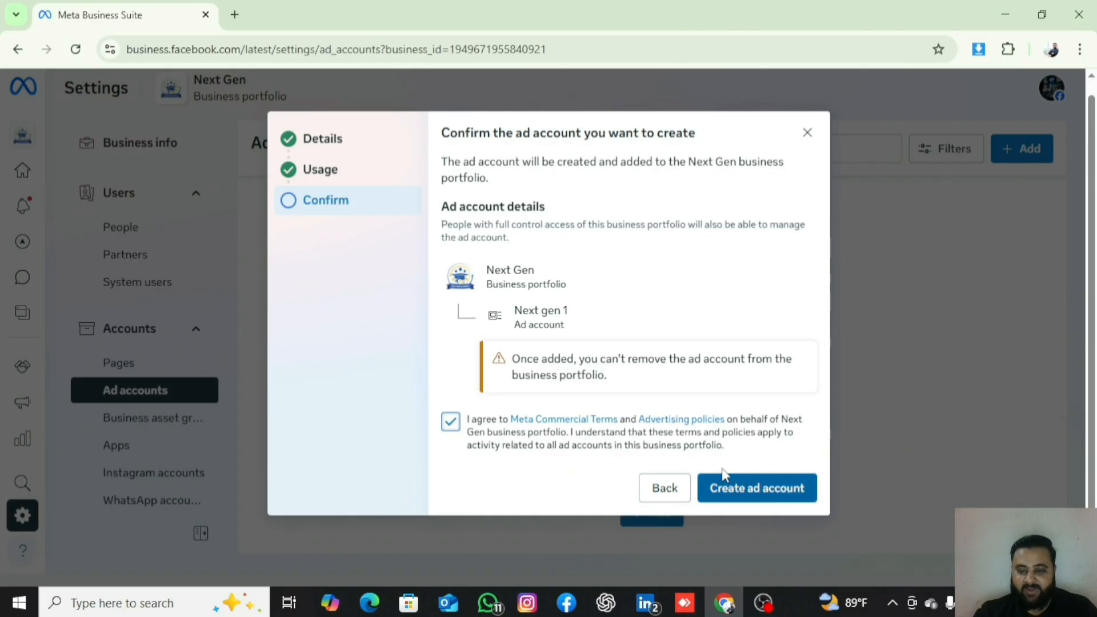
left_click(742, 483)
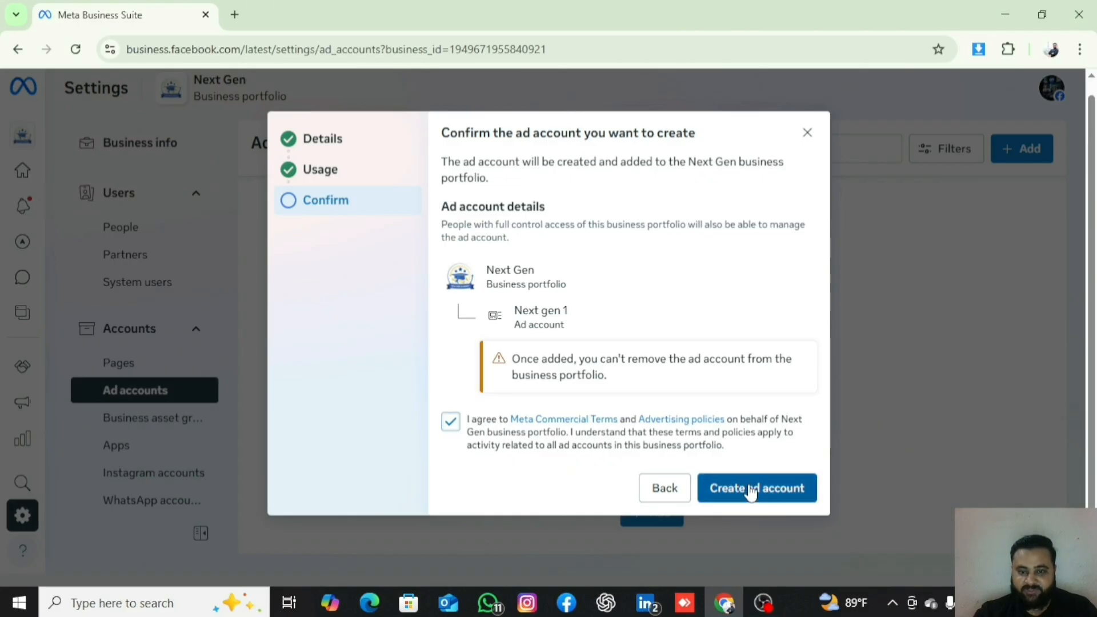
Submit the Next gen 1 ad account for creation and finish without adding payment info
left_click(749, 487)
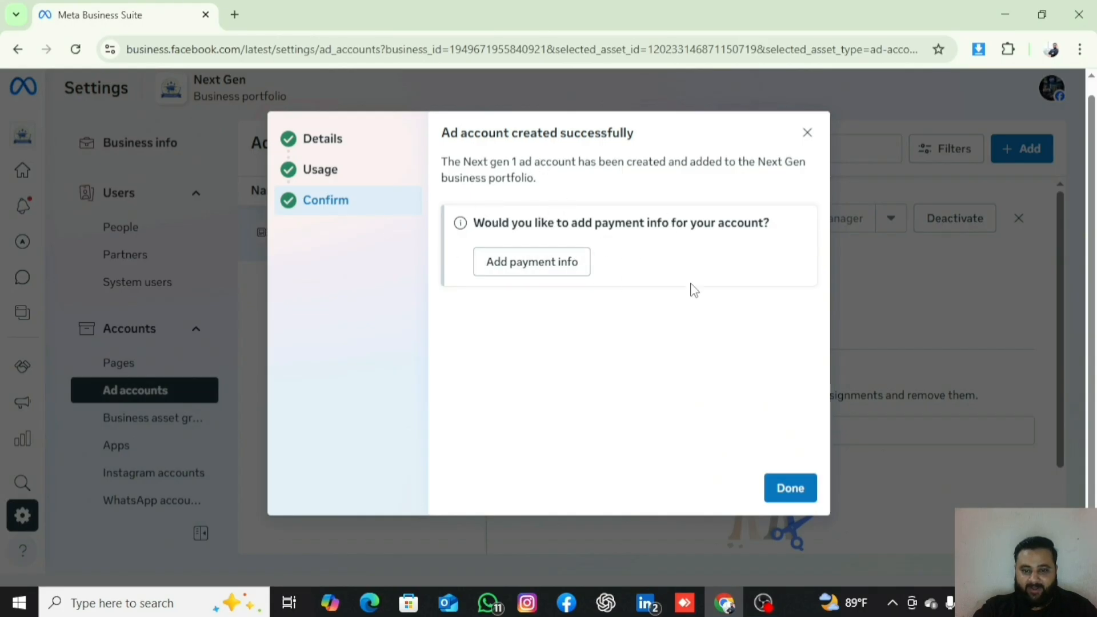
left_click(783, 490)
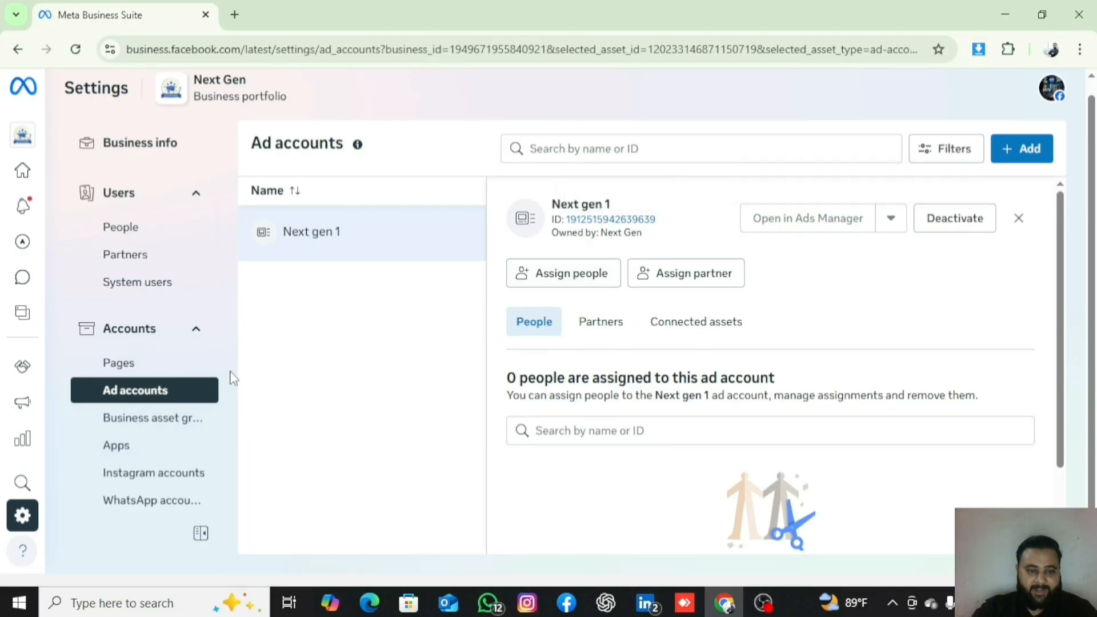
Open the portfolio's Instagram accounts settings, review the linked account's details, and close them
scroll(164, 423, "down", 2)
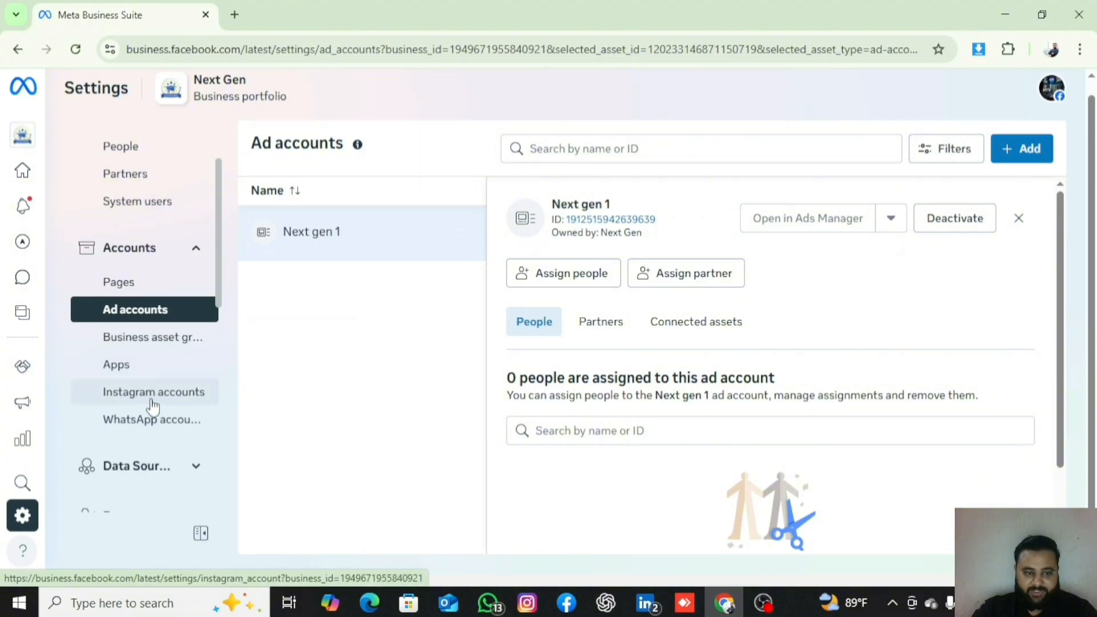
left_click(152, 394)
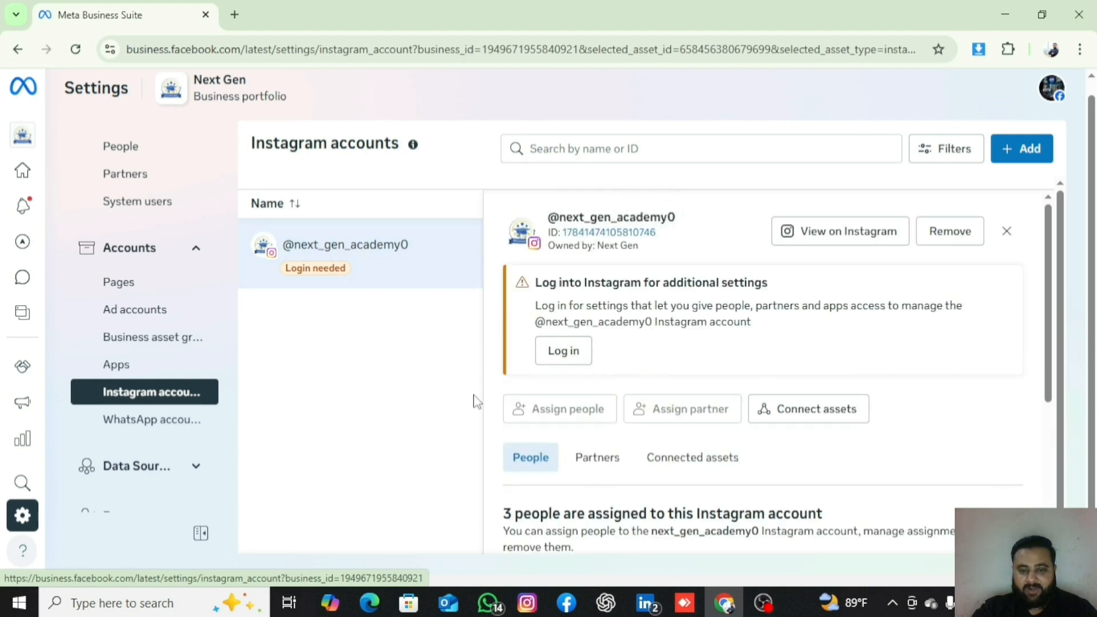
scroll(617, 390, "down", 2)
scroll(705, 355, "up", 2)
key("Escape")
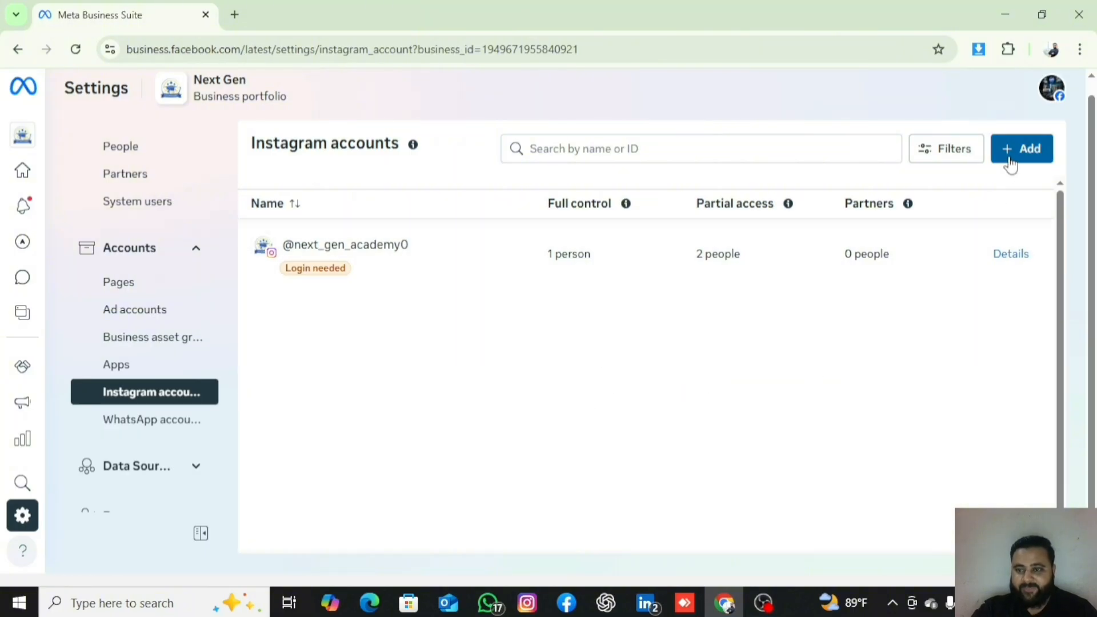
Start adding an Instagram account to the Next Gen portfolio, agreeing to the Instagram Terms, Privacy policy and Cookies policy
left_click(1010, 164)
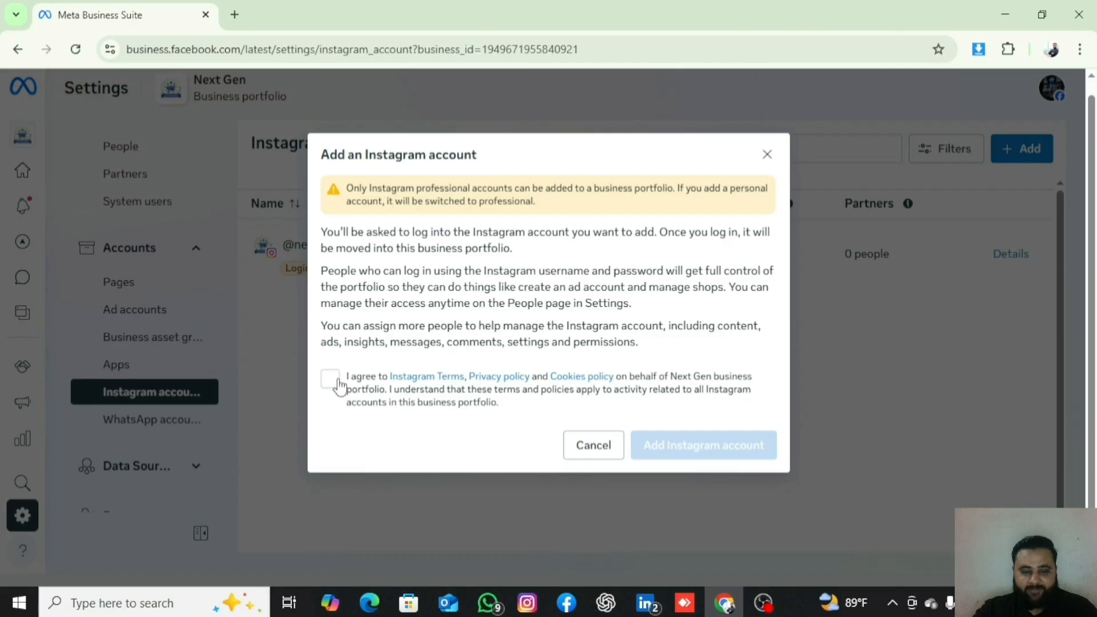
left_click(331, 379)
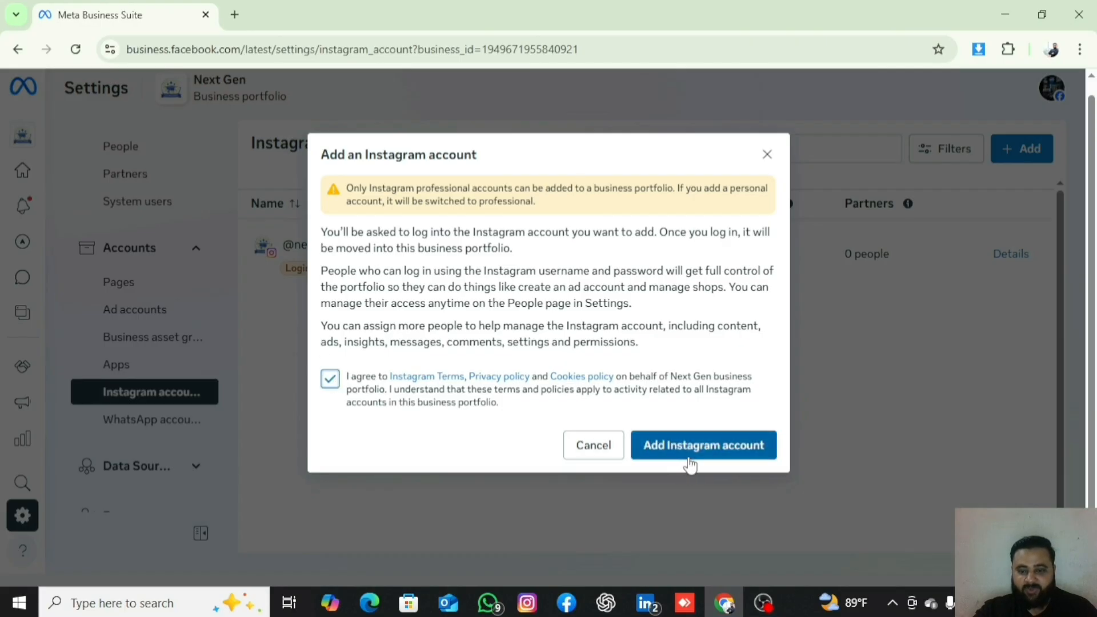
left_click(732, 452)
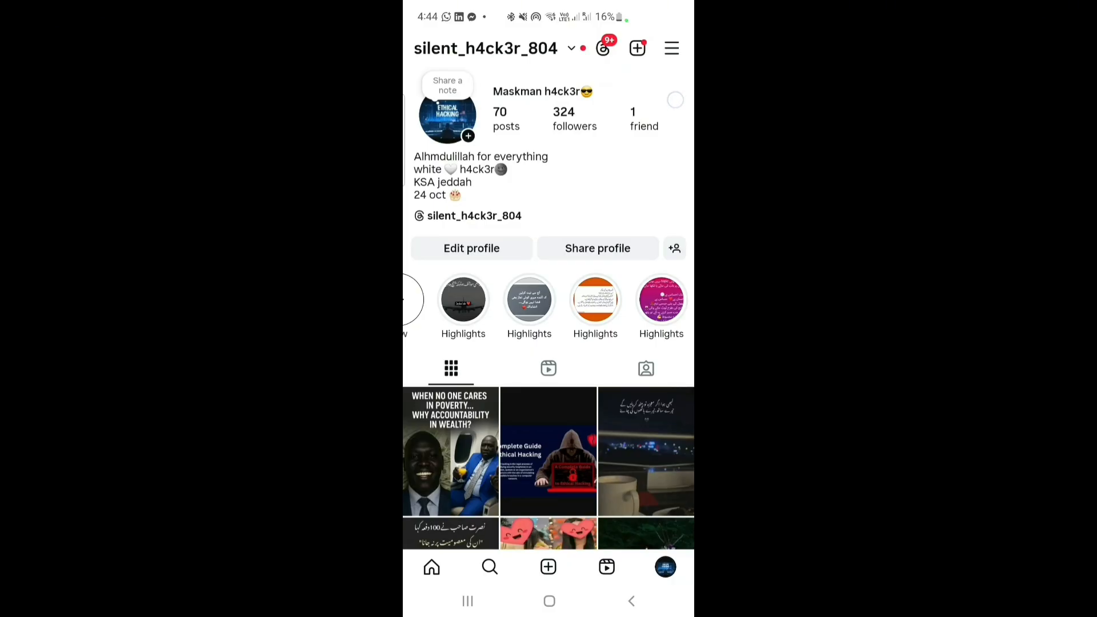
In the Instagram mobile app, open Account type and tools and start switching the profile to a professional account
left_click(672, 48)
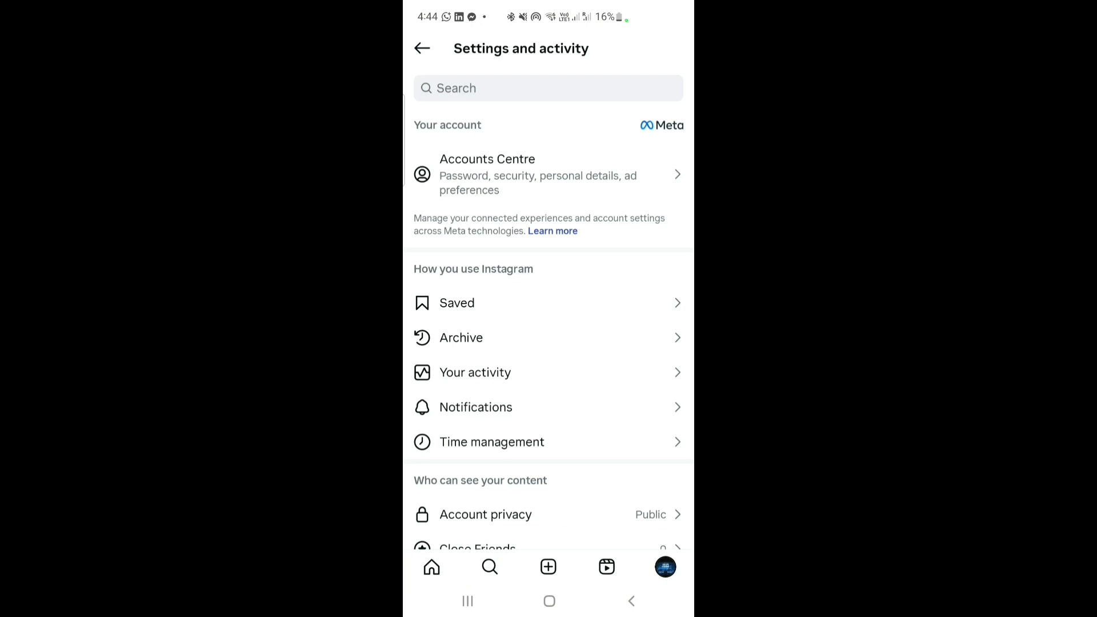
scroll(623, 421, "down", 8)
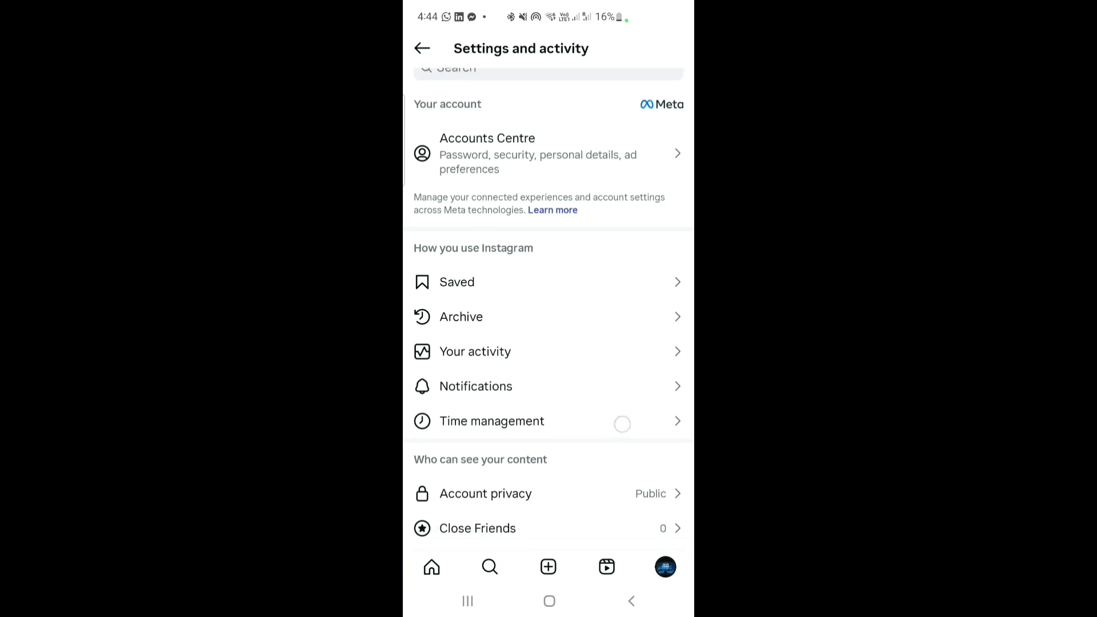
scroll(640, 419, "down", 10)
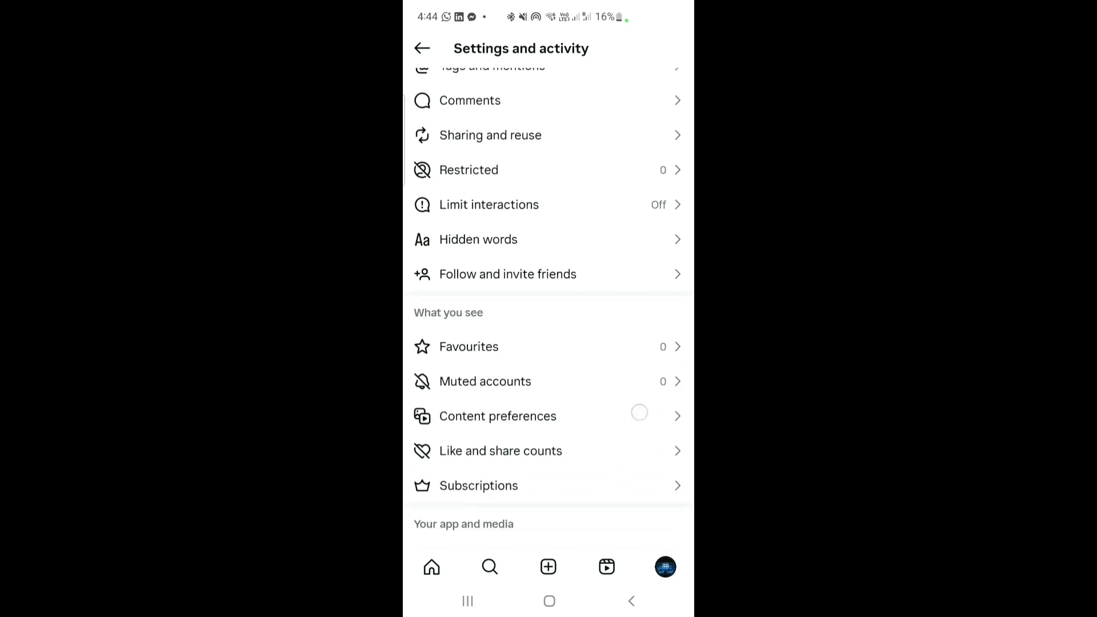
scroll(648, 396, "down", 5)
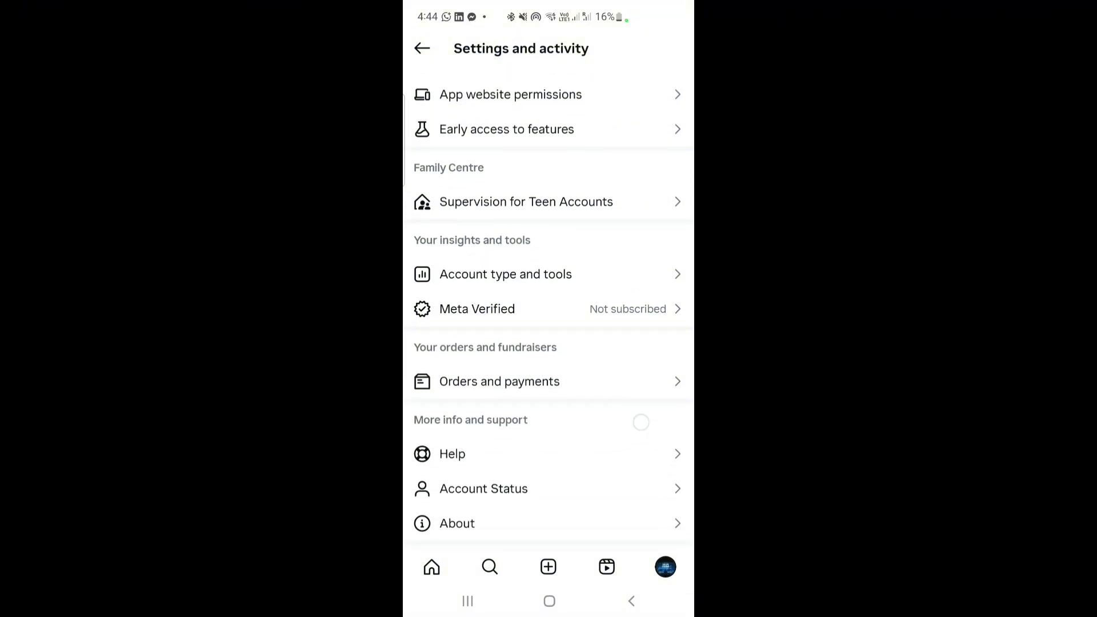
scroll(636, 441, "up", 2)
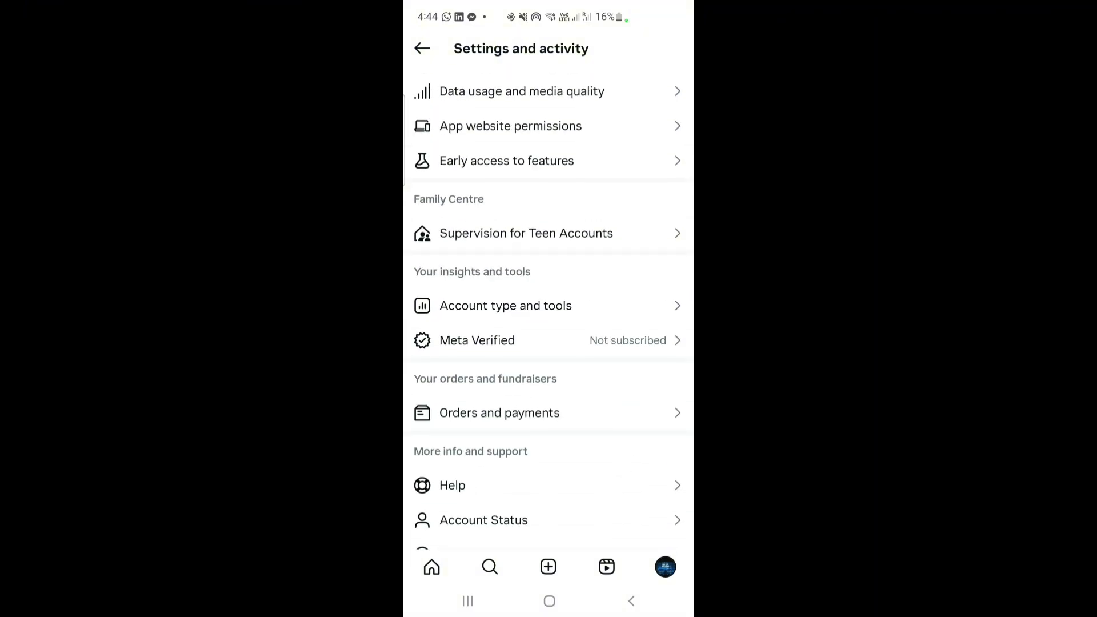
left_click(582, 306)
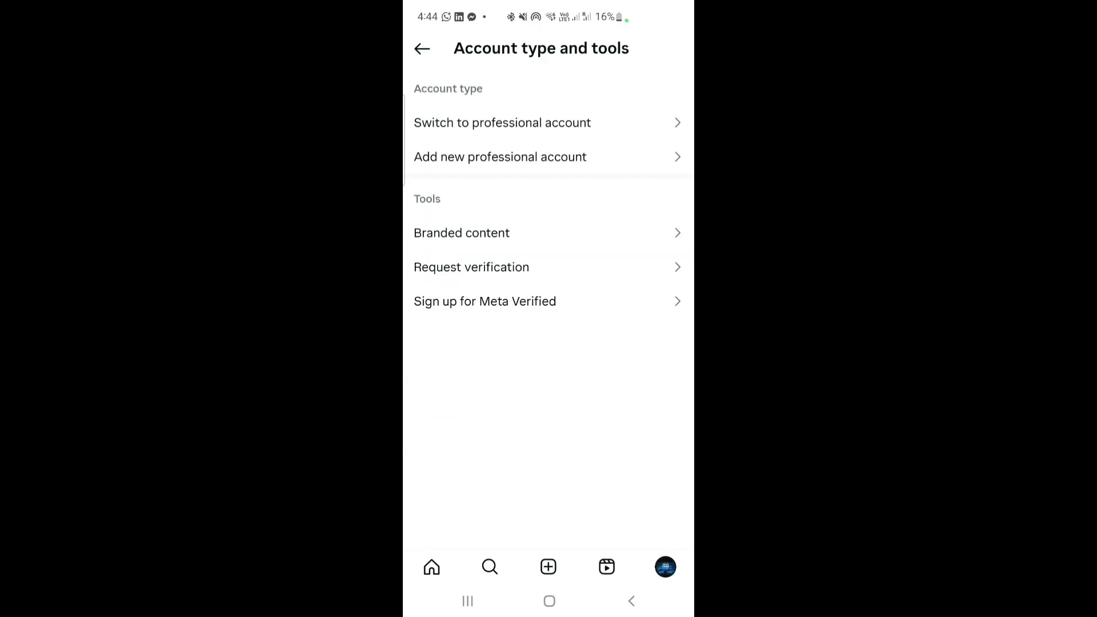
left_click(610, 127)
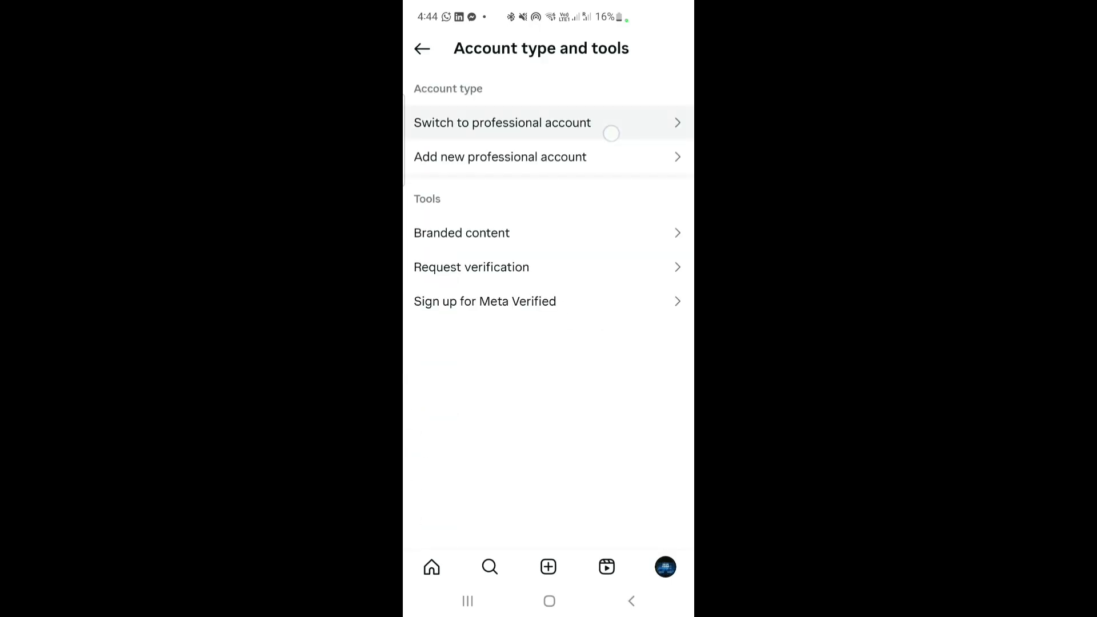
left_click(609, 563)
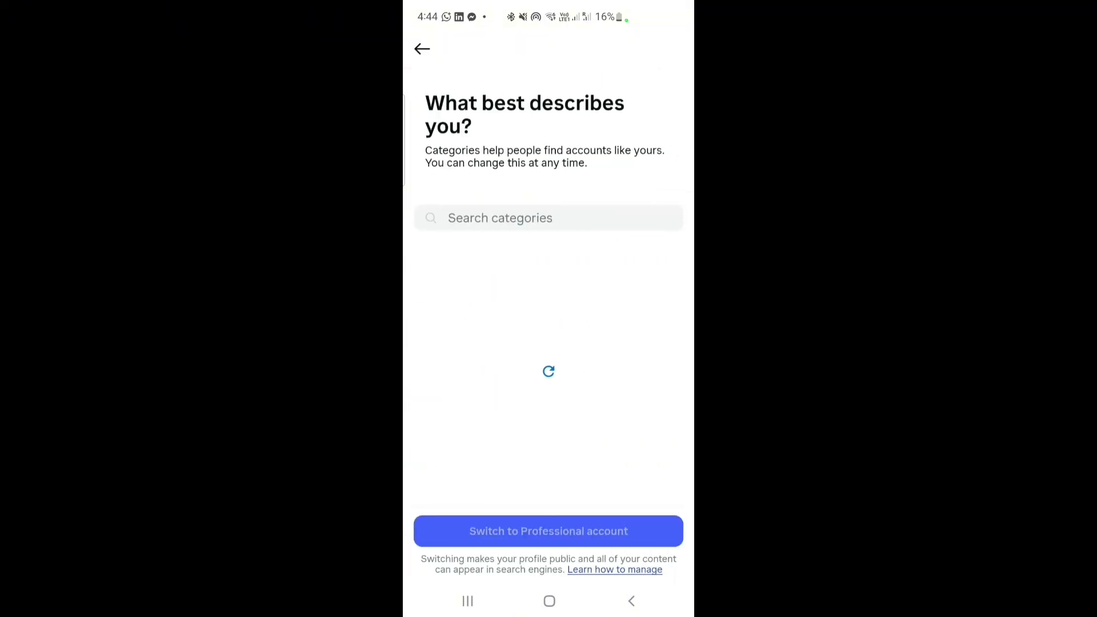
Choose Digital creator as the account category from the suggestions and confirm the switch to a Professional account
scroll(563, 302, "down", 10)
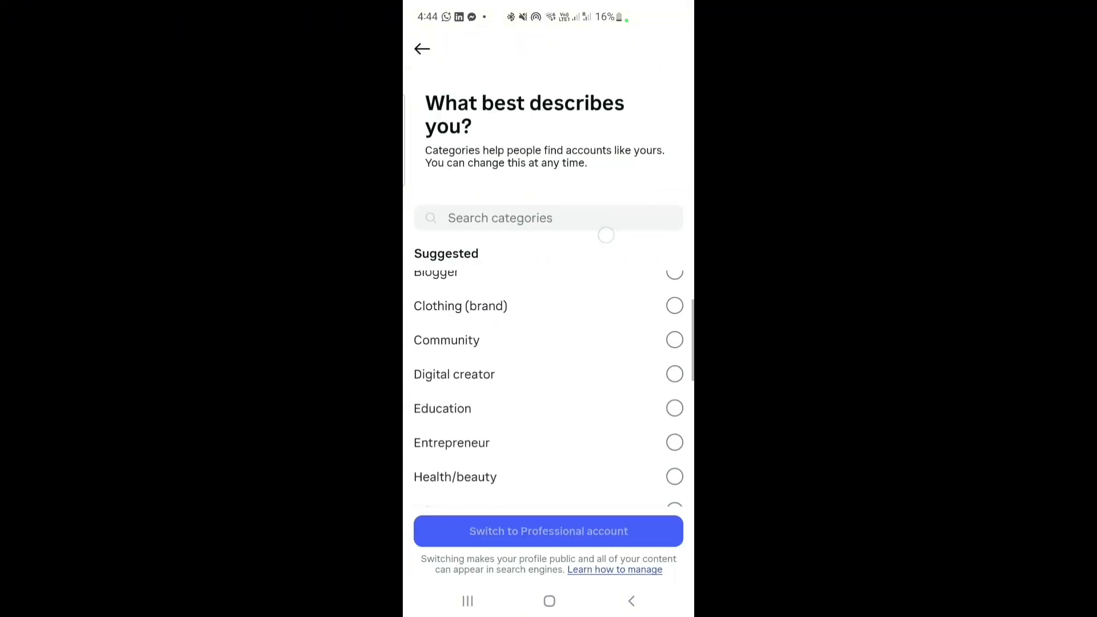
scroll(571, 300, "up", 10)
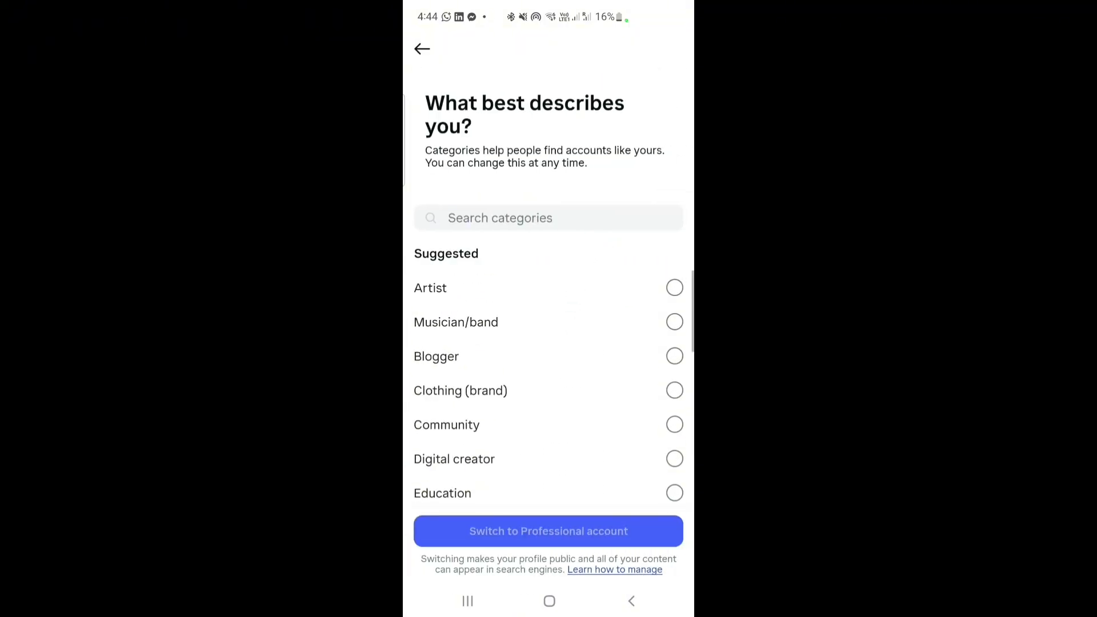
scroll(581, 279, "down", 1)
scroll(551, 343, "down", 2)
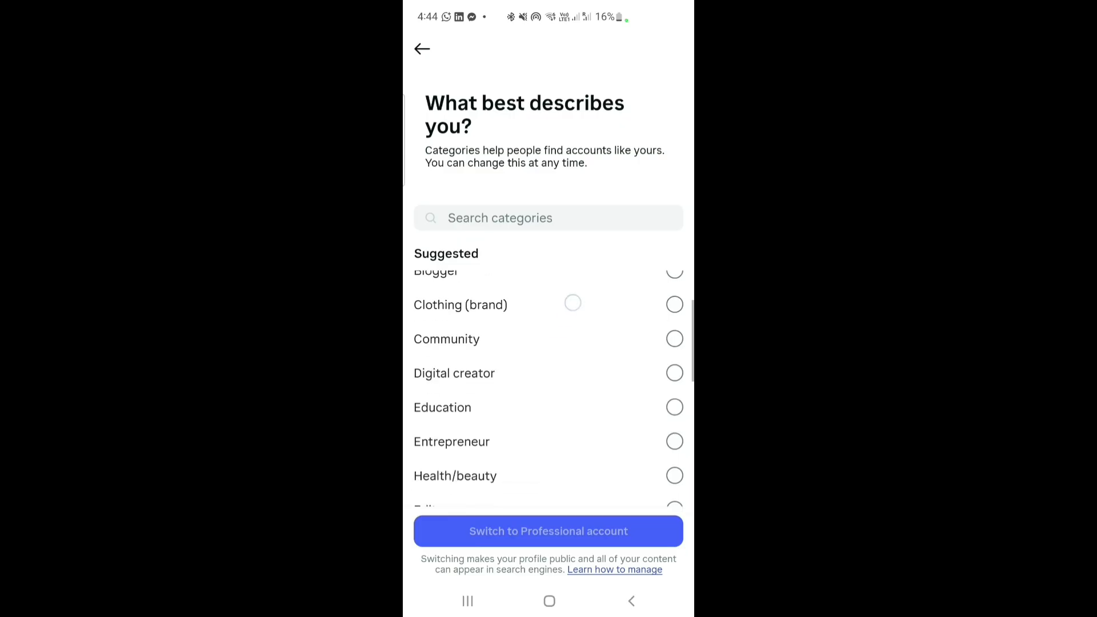
scroll(627, 343, "down", 2)
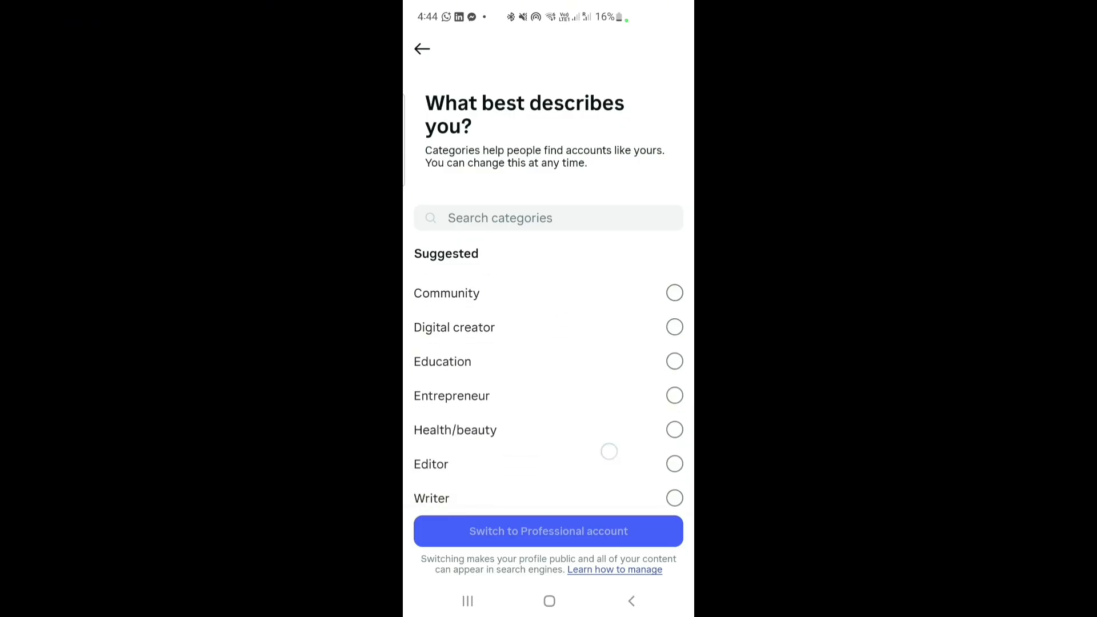
scroll(607, 451, "down", 5)
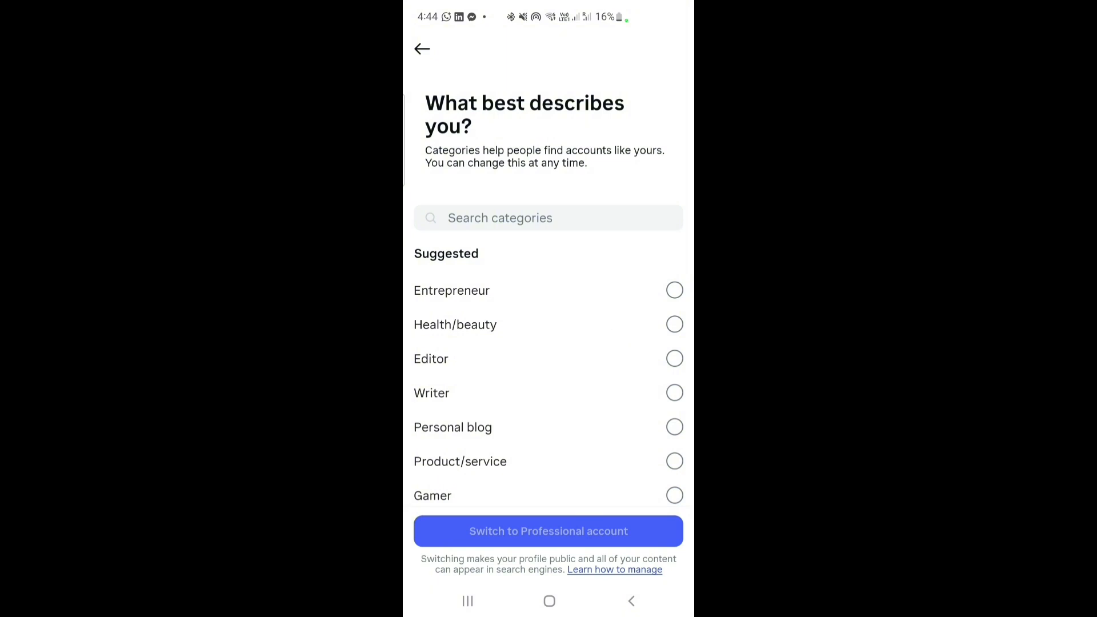
scroll(620, 325, "down", 10)
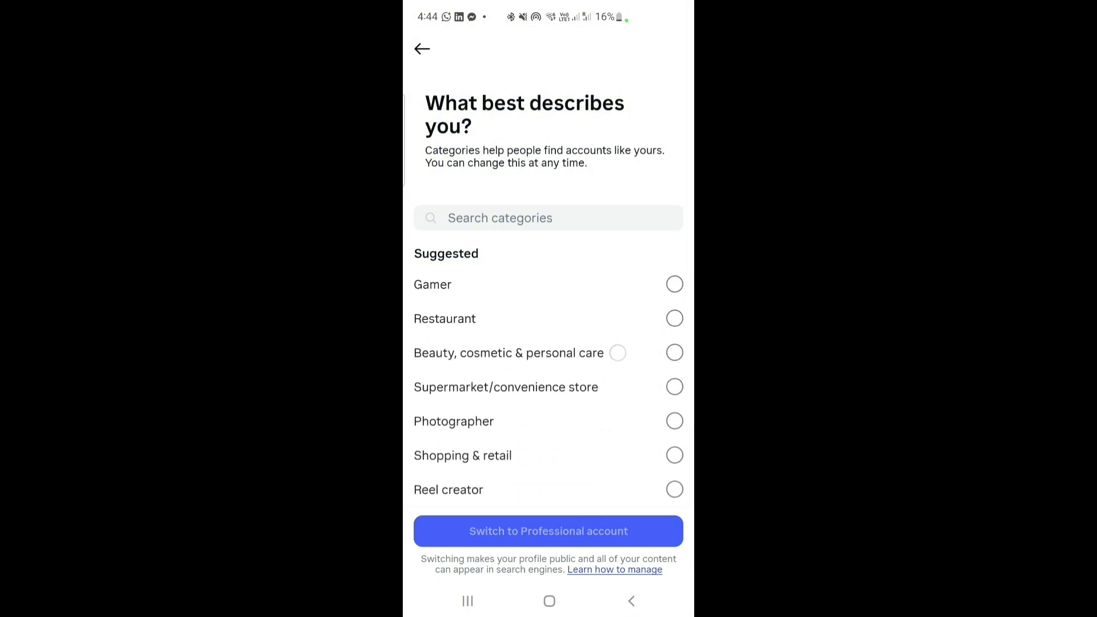
scroll(617, 366, "up", 4)
scroll(621, 383, "up", 2)
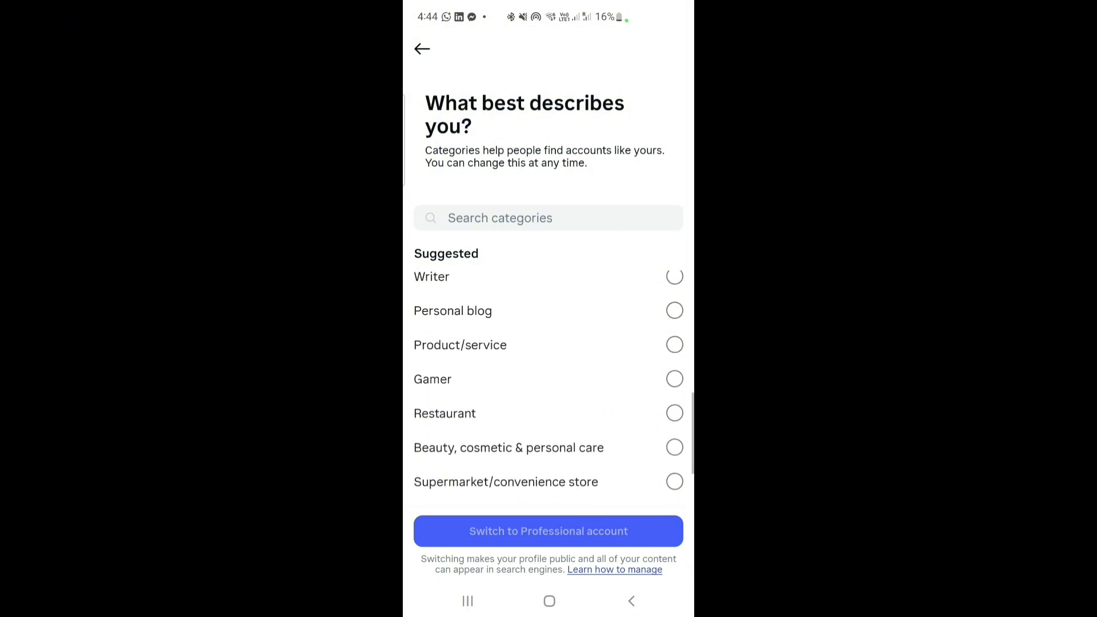
scroll(600, 387, "up", 12)
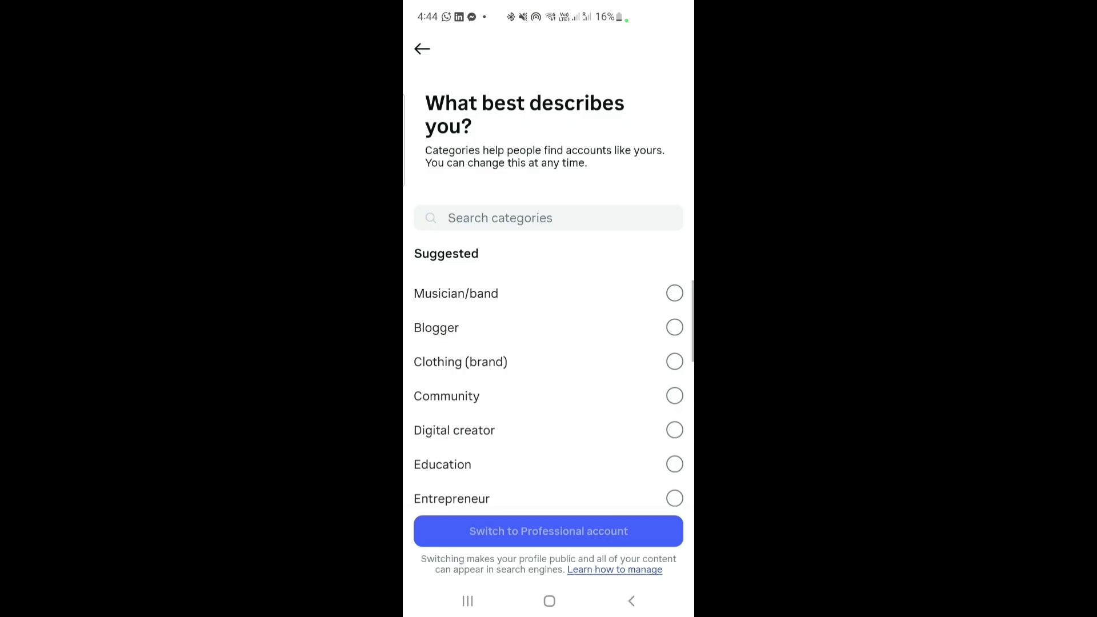
scroll(602, 377, "up", 1)
left_click(602, 440)
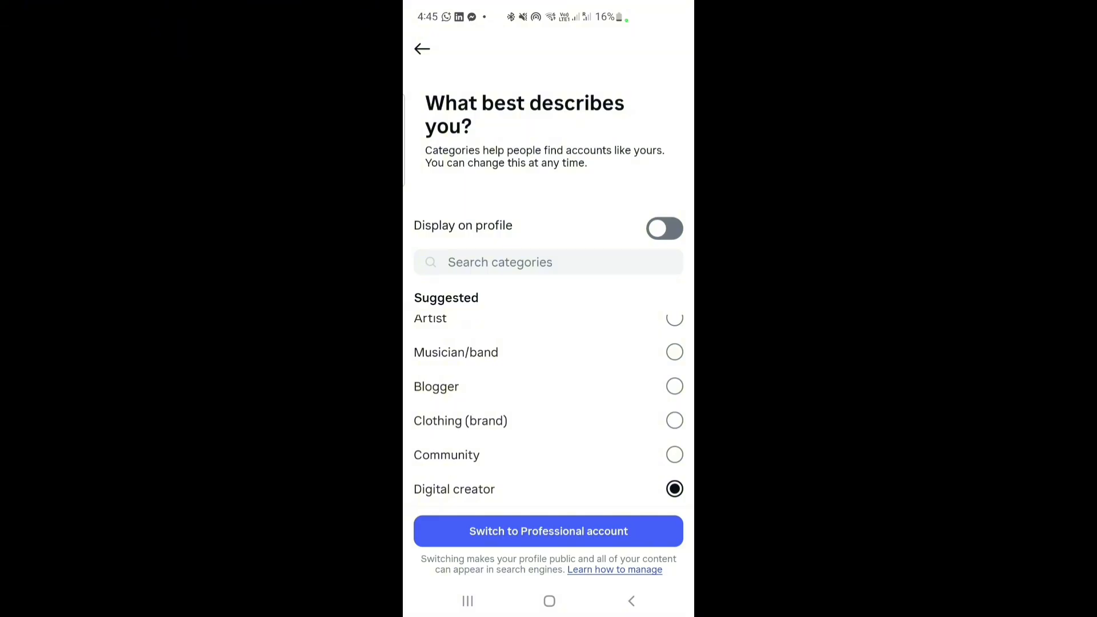
left_click(548, 532)
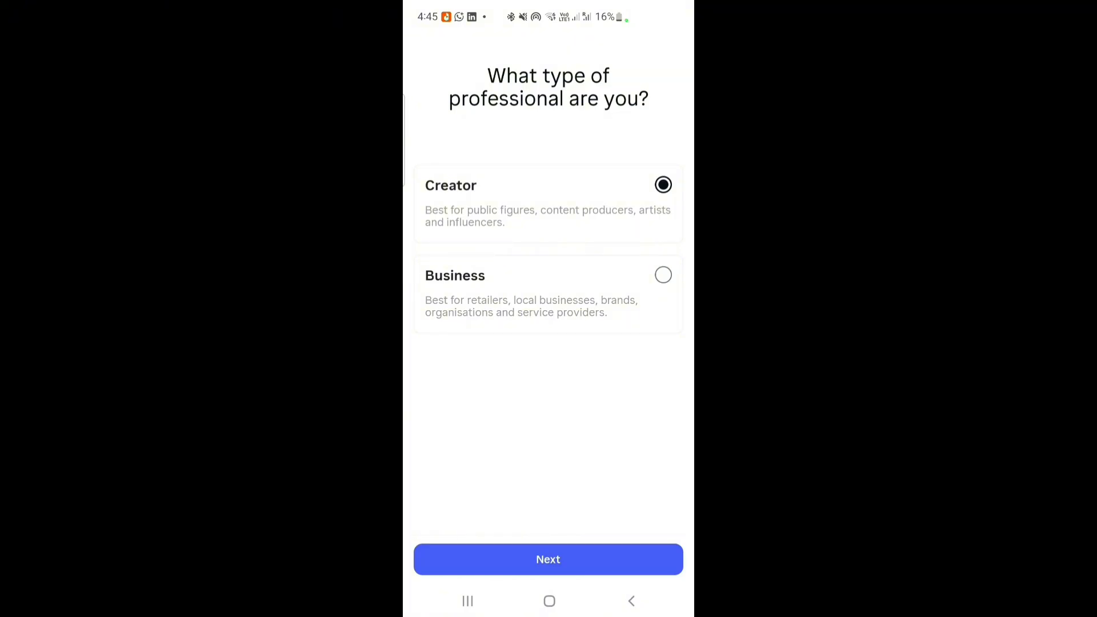
Keep Creator as the professional type and continue through the Accounts Centre prompt about simplifying account access
left_click(594, 559)
left_click(548, 559)
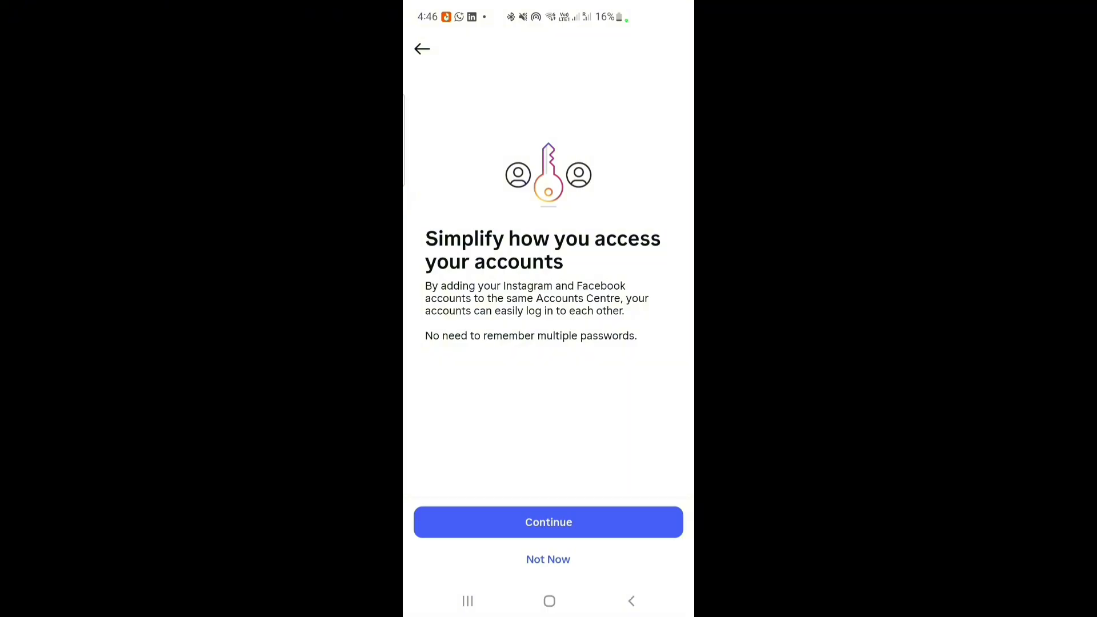
left_click(601, 527)
Open Get inspired in the professional account setup, follow SABIC APAC and Society of Petroleum Engineers, and close the suggestions
mouse_move(635, 457)
left_mouse_down()
mouse_move(636, 392)
mouse_move(651, 384)
mouse_move(638, 455)
mouse_move(619, 436)
mouse_move(622, 490)
mouse_move(632, 412)
mouse_move(649, 387)
mouse_move(628, 465)
left_mouse_up()
left_click(494, 270)
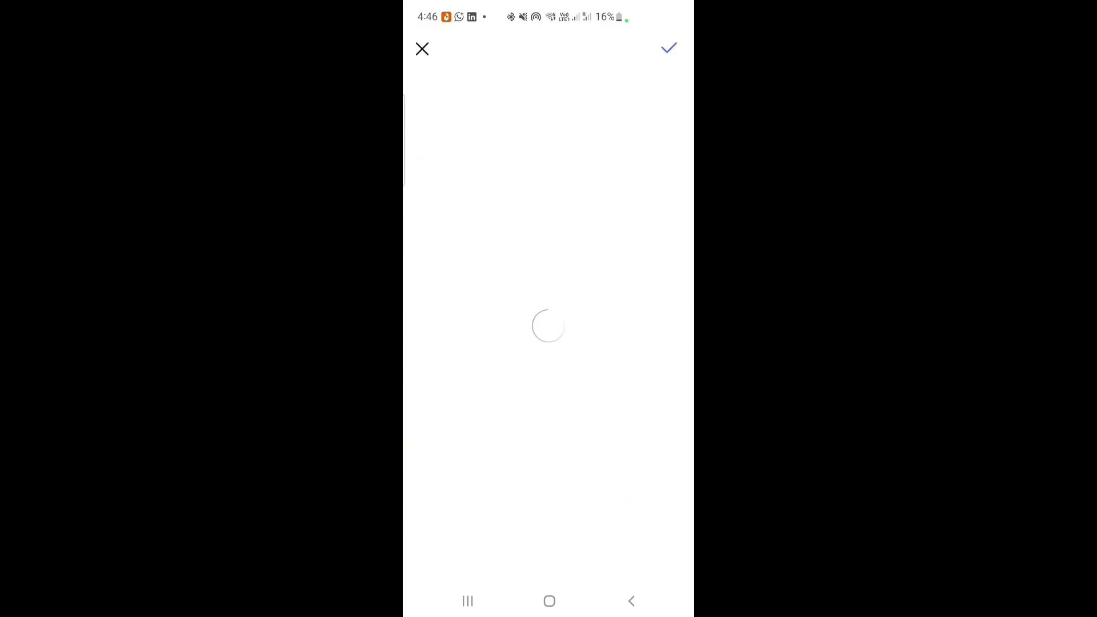
left_click_drag(639, 459, 647, 392)
left_click_drag(642, 495, 642, 394)
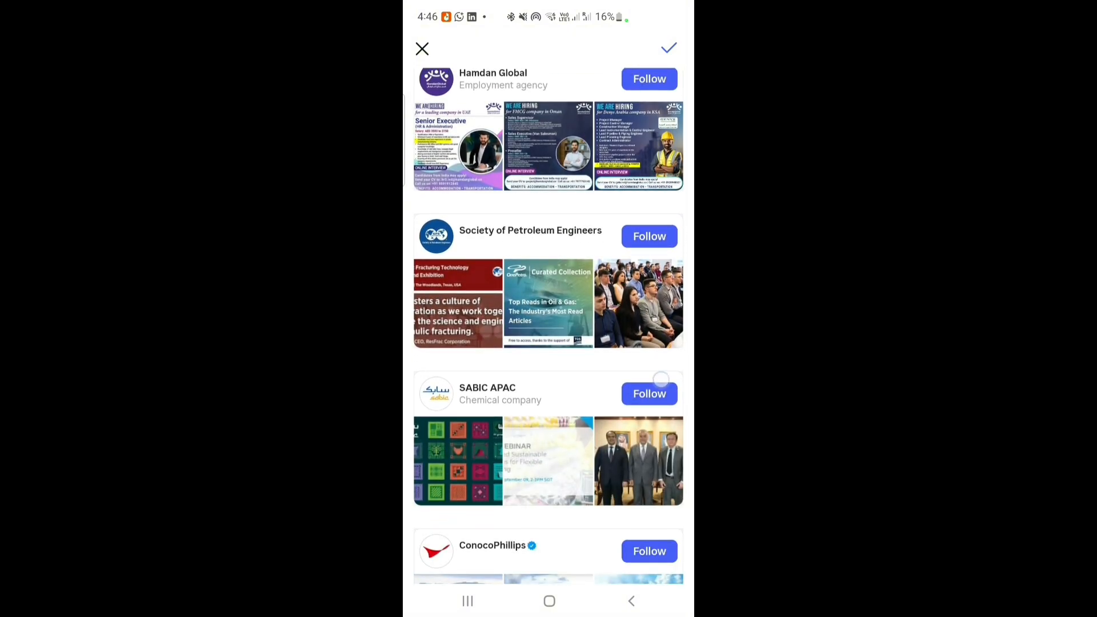
left_click_drag(445, 252, 443, 276)
left_click(650, 419)
left_click_drag(640, 275, 640, 400)
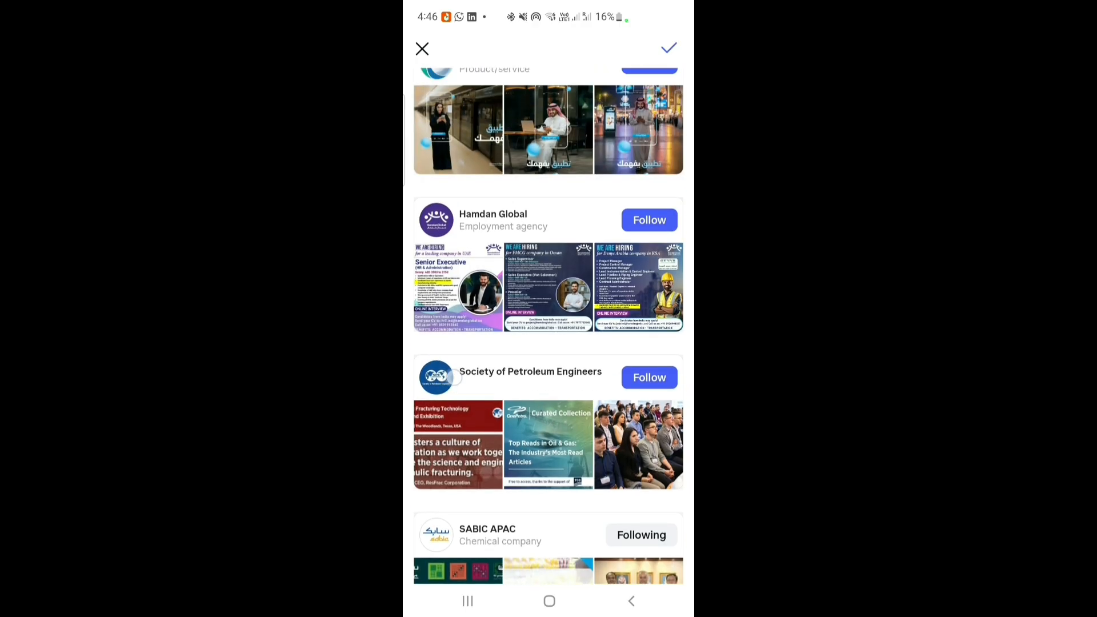
left_click(657, 374)
left_click(423, 48)
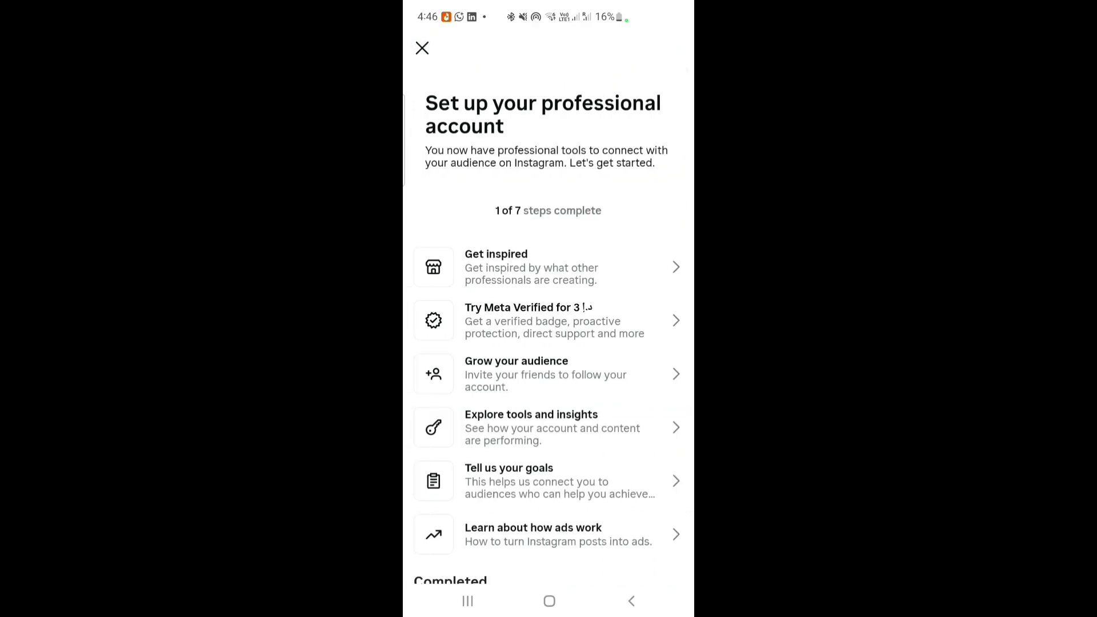
Review the professional account setup checklist, including the Grow your audience invitation options, and return to the checklist
left_click_drag(616, 431, 616, 402)
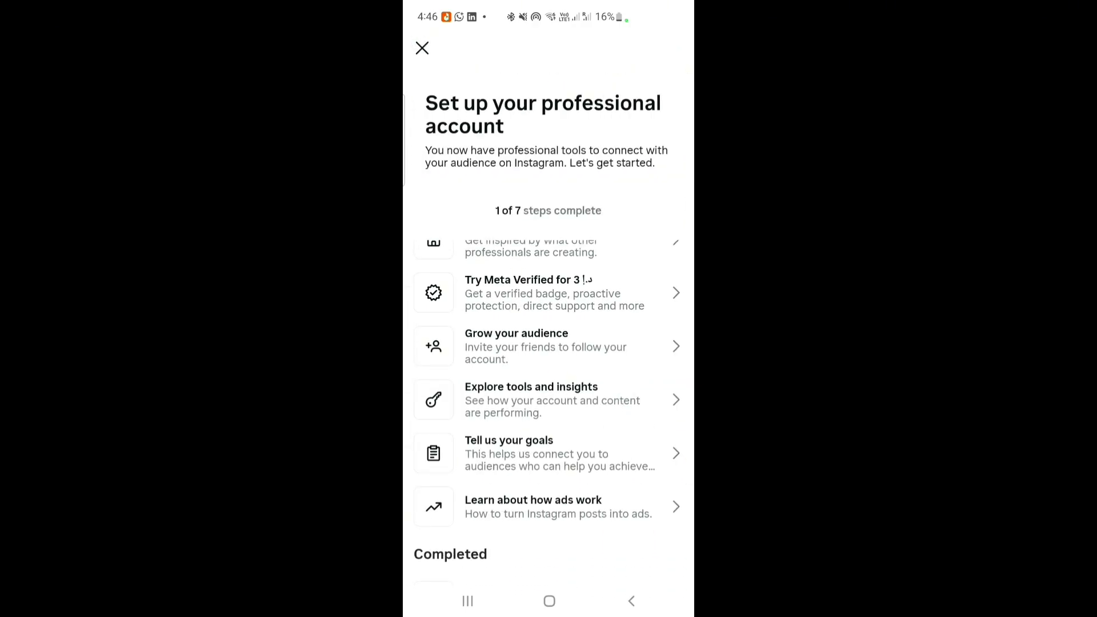
left_click_drag(621, 454, 622, 414)
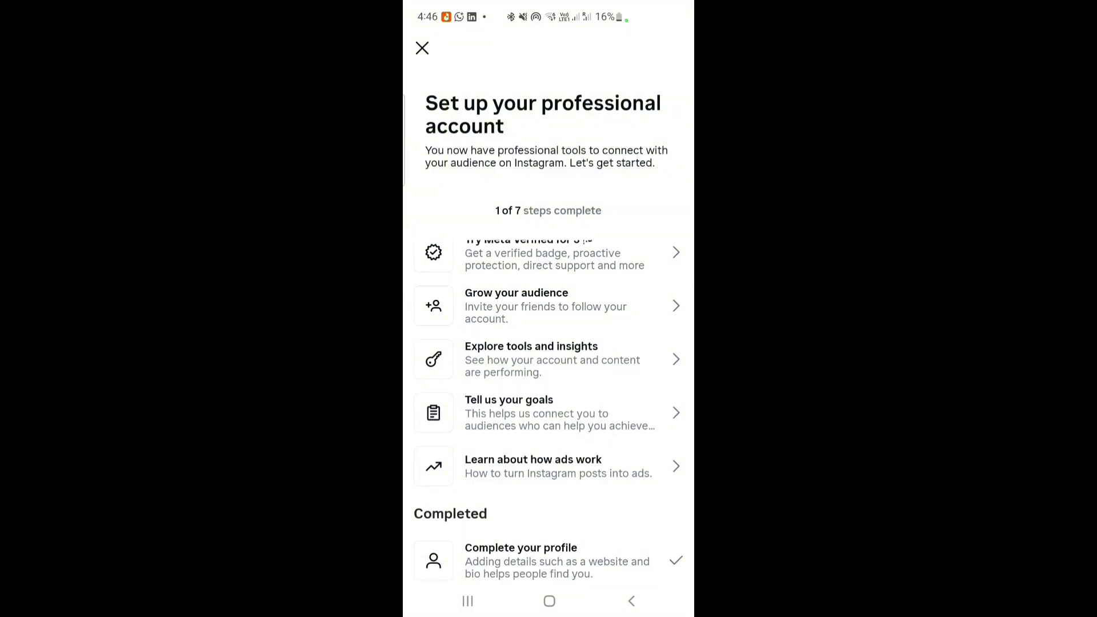
left_click(546, 306)
left_click_drag(616, 441, 624, 408)
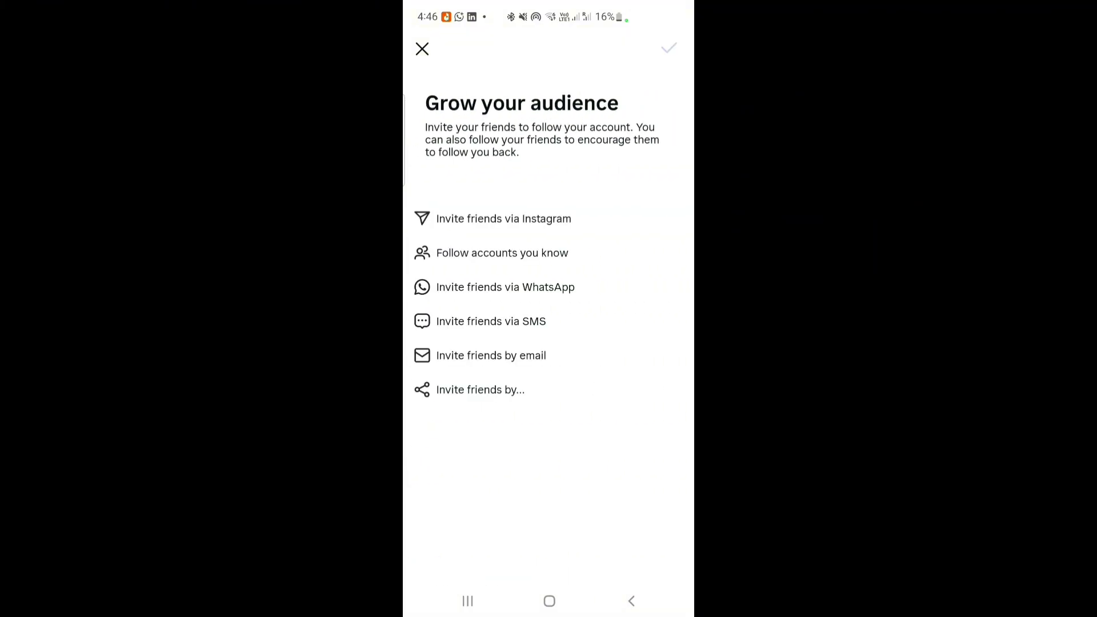
left_click(630, 387)
left_click(422, 49)
scroll(632, 441, "down", 2)
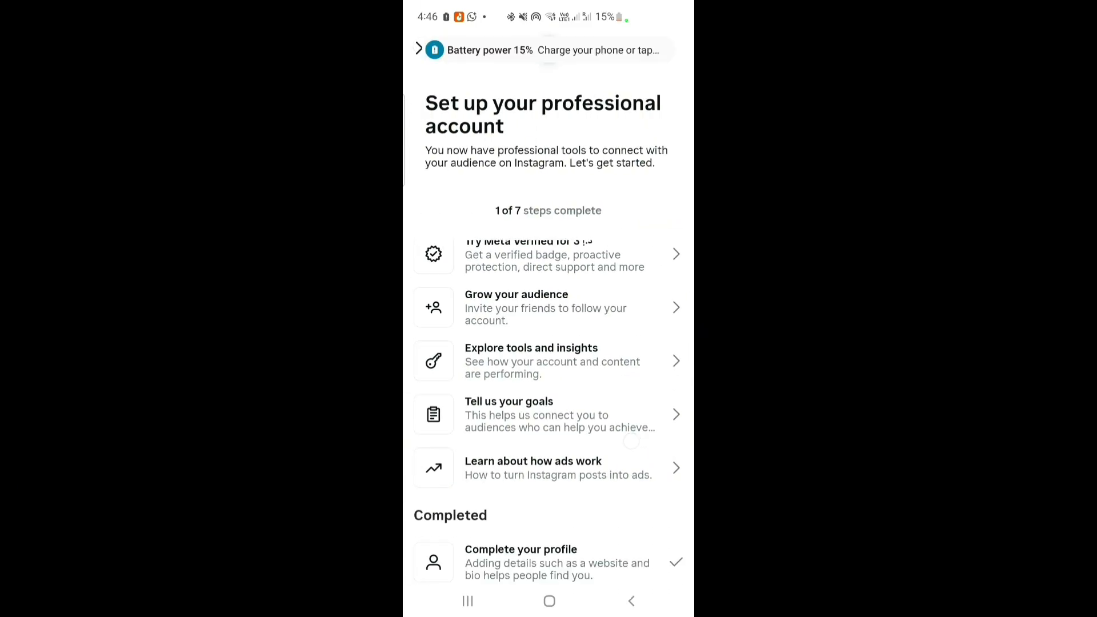
View the Explore tools and insights page of the professional account setup and return to the checklist
left_click(638, 366)
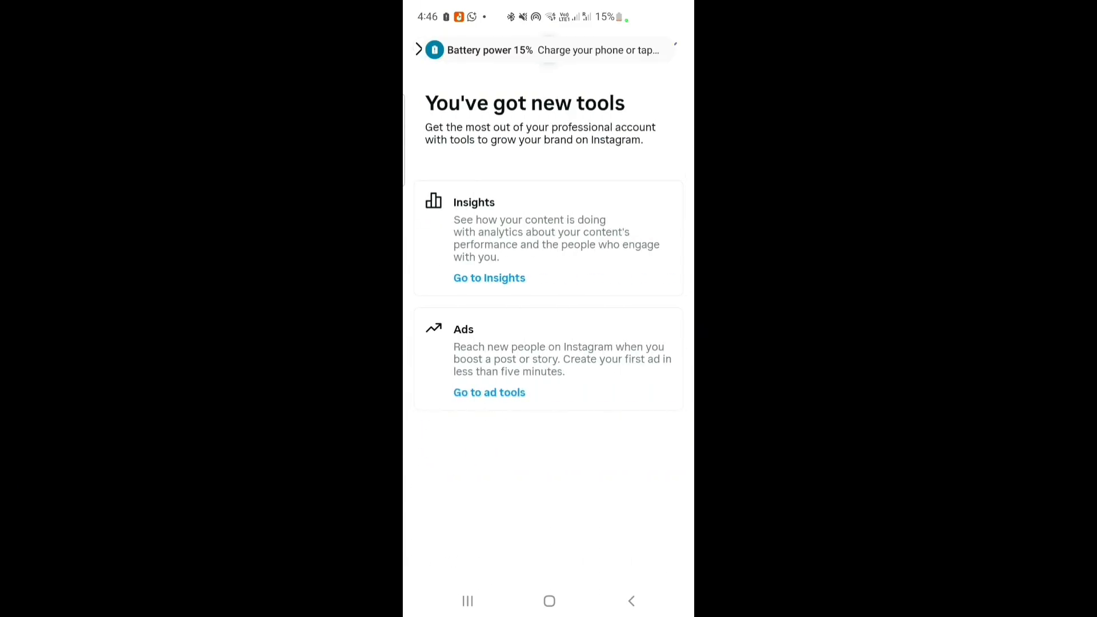
left_click(419, 48)
scroll(629, 411, "down", 2)
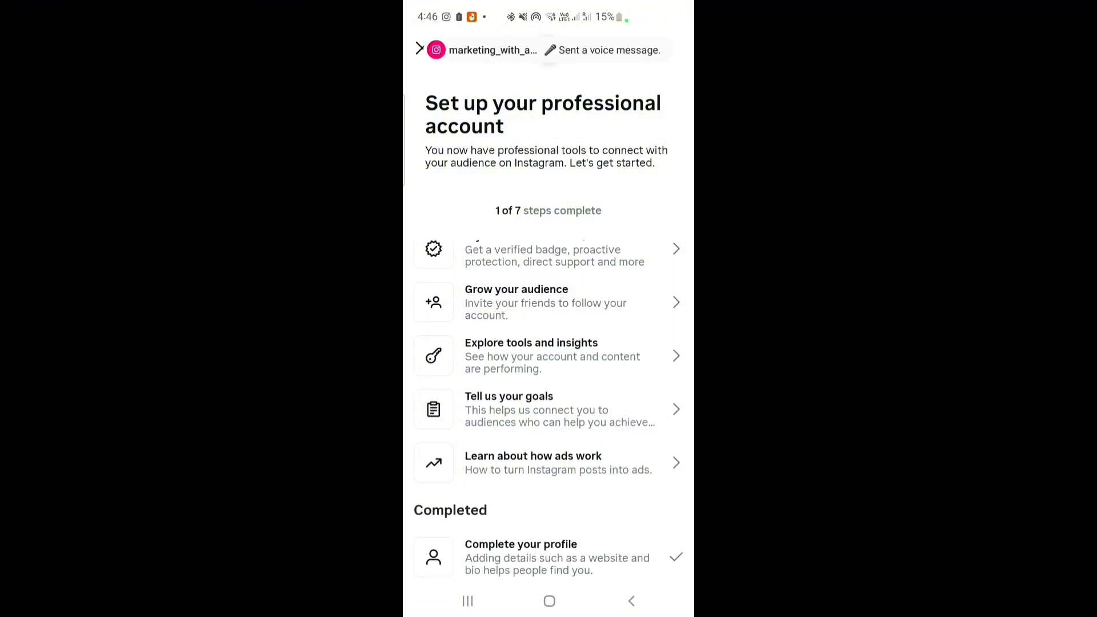
Open Tell us your goals, choose the top two things to see more of, including Reach, and continue
left_click(607, 409)
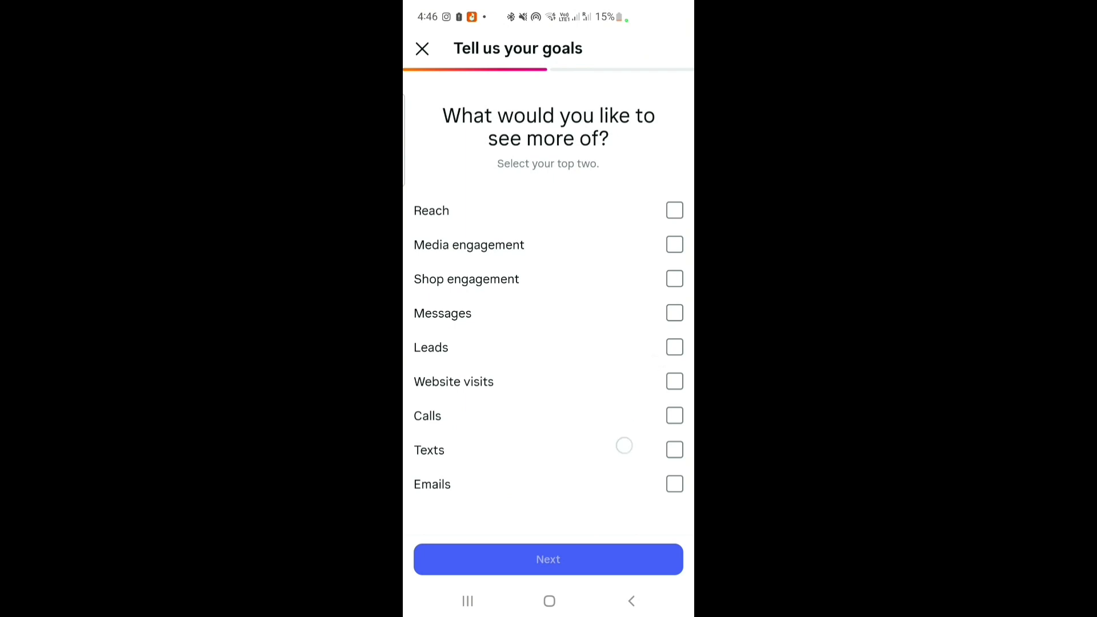
left_click(675, 211)
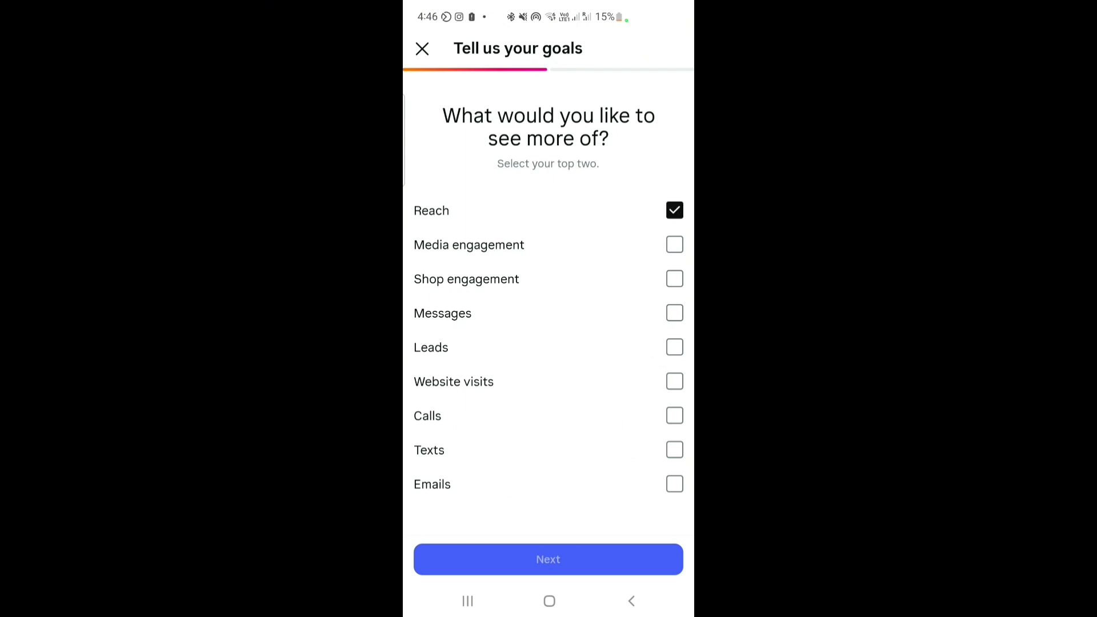
left_click(674, 244)
left_click(457, 243)
left_click(434, 345)
left_click(608, 558)
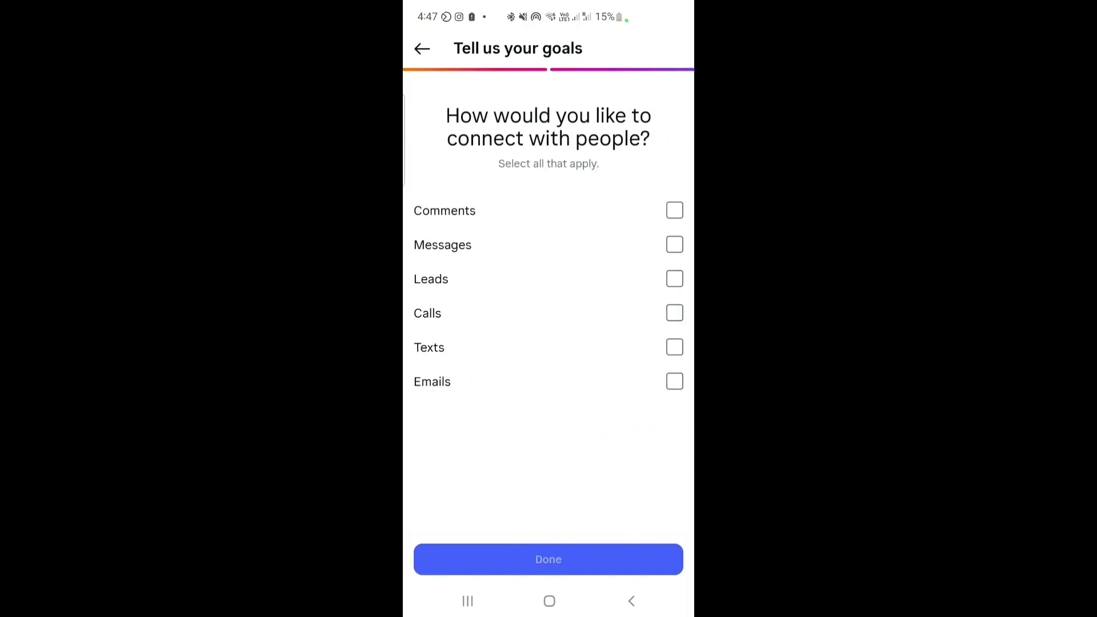
Select Comments, Messages, Leads, Texts and Emails as ways to connect with people and finish the goals questionnaire
left_click(441, 206)
left_click(439, 247)
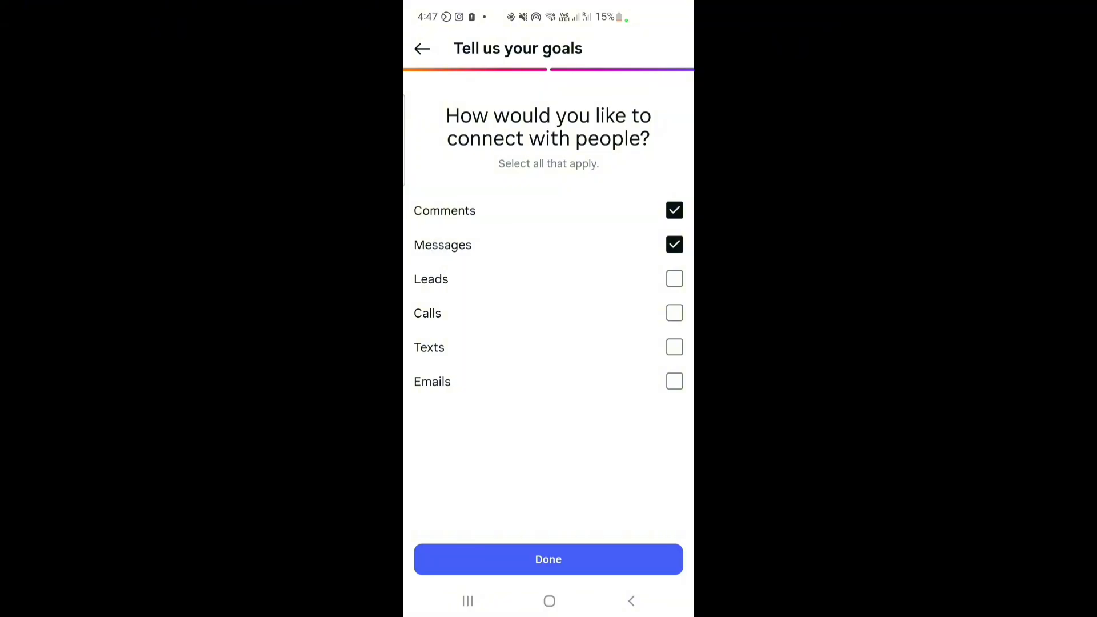
left_click(427, 343)
left_click(431, 377)
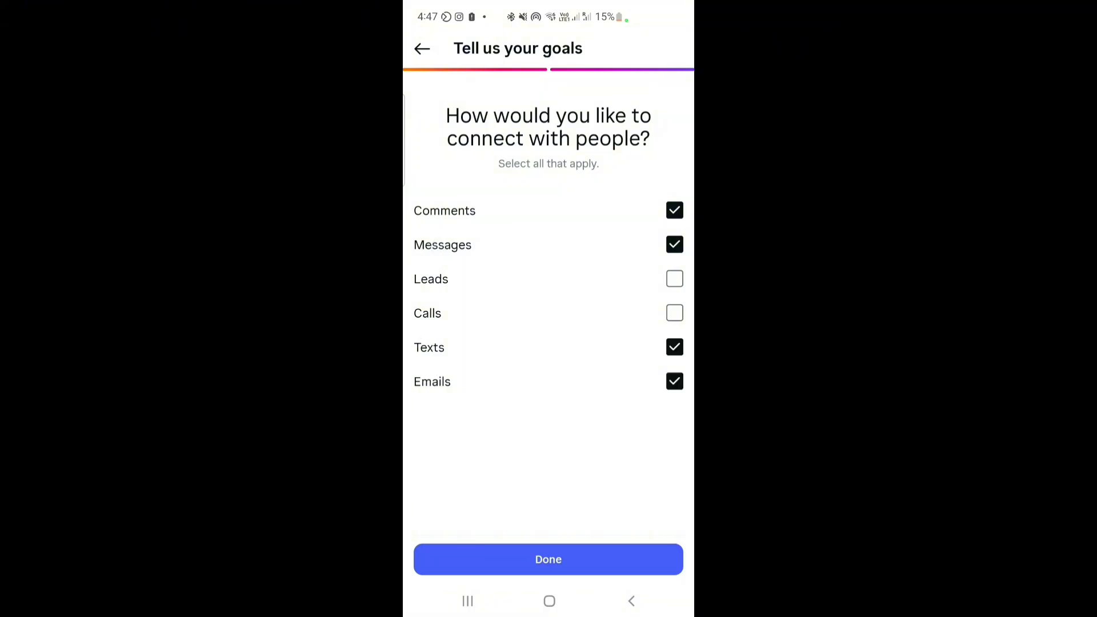
left_click(426, 275)
left_click(614, 558)
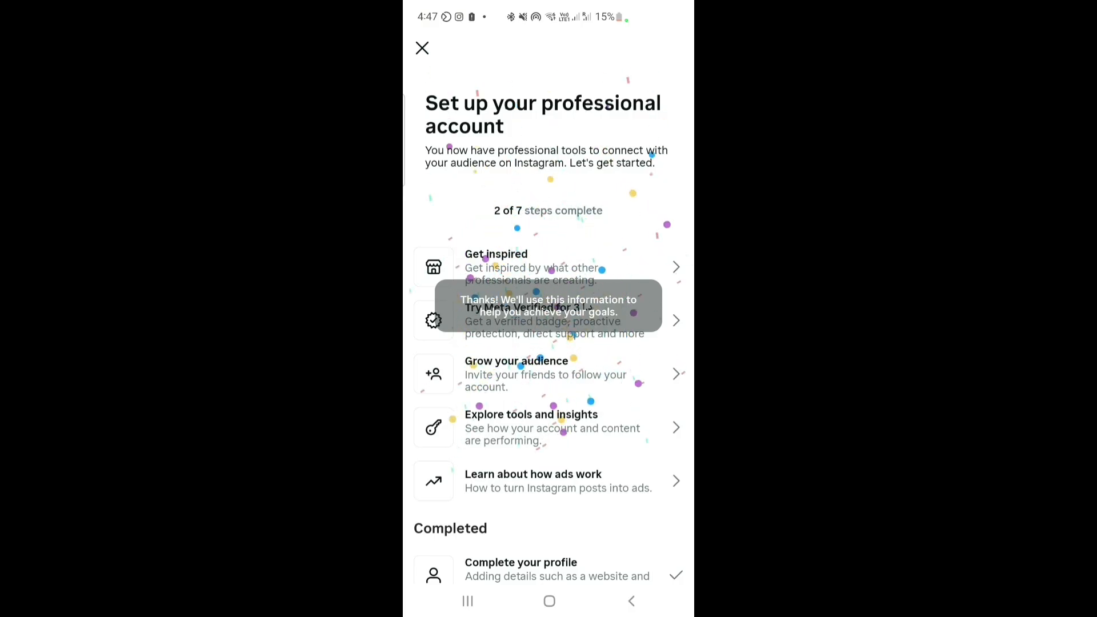
Review the professional account setup checklist, return to the profile, and reopen the checklist to look through its remaining items
scroll(635, 401, "down", 1)
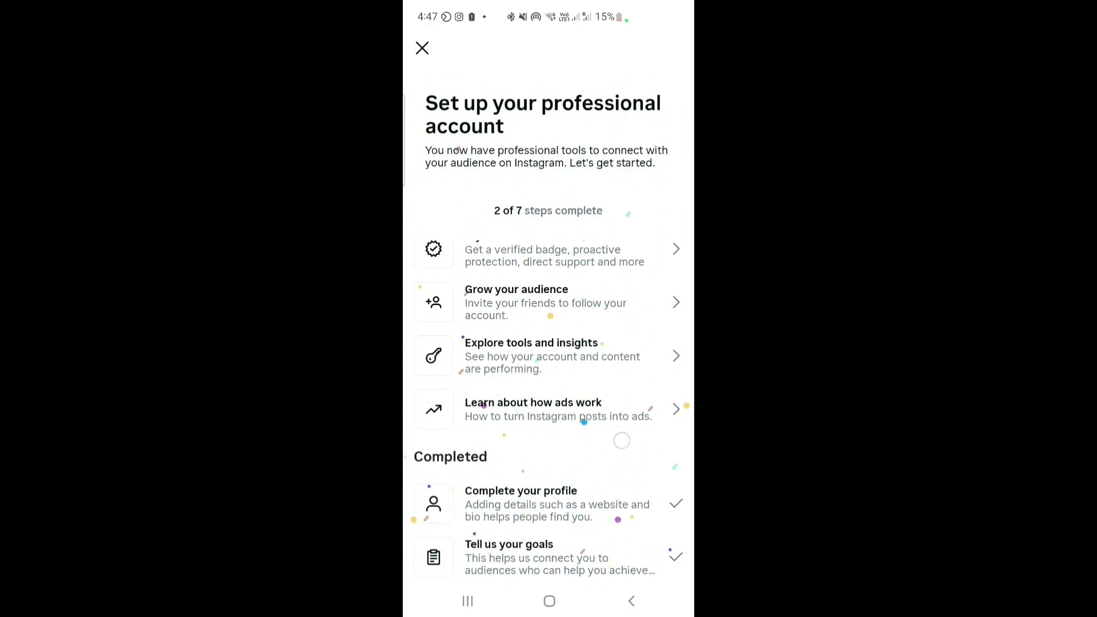
scroll(627, 436, "up", 1)
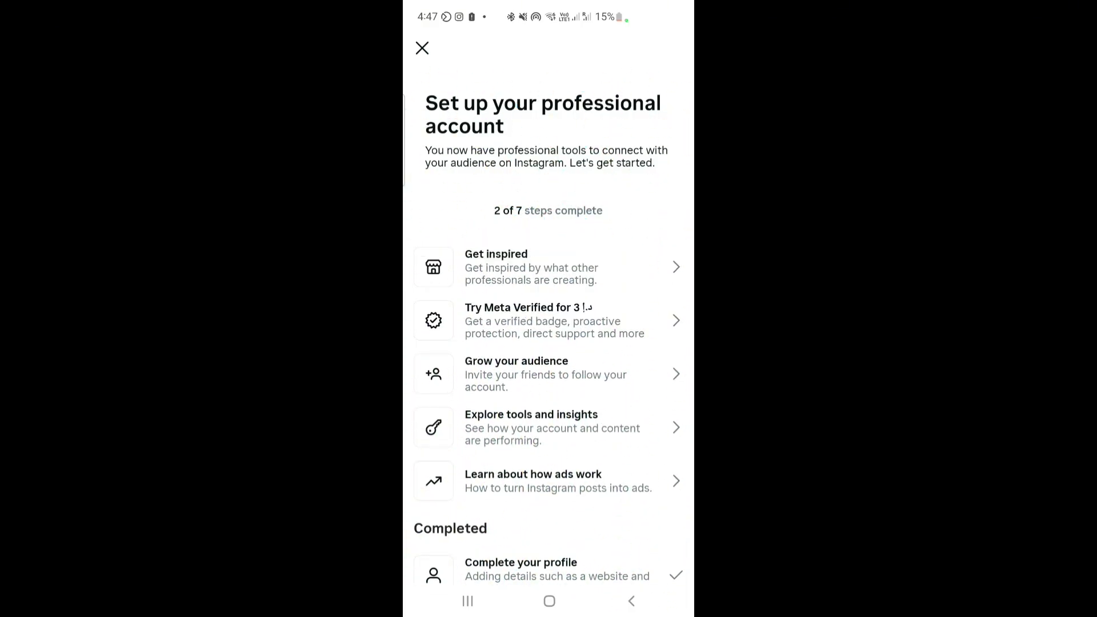
left_click(422, 48)
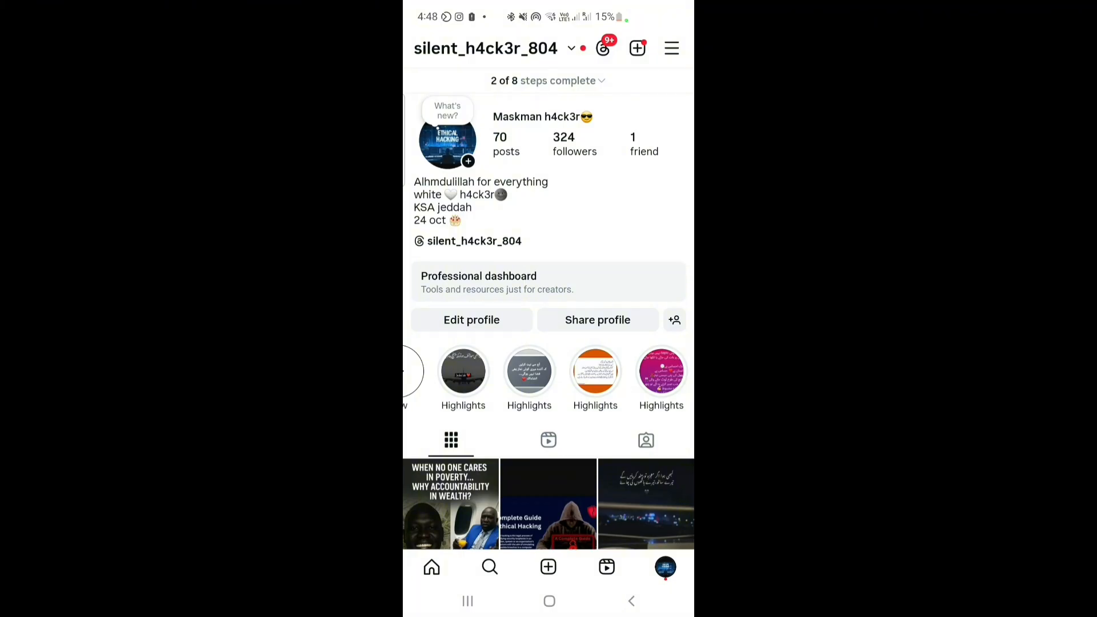
left_click(589, 81)
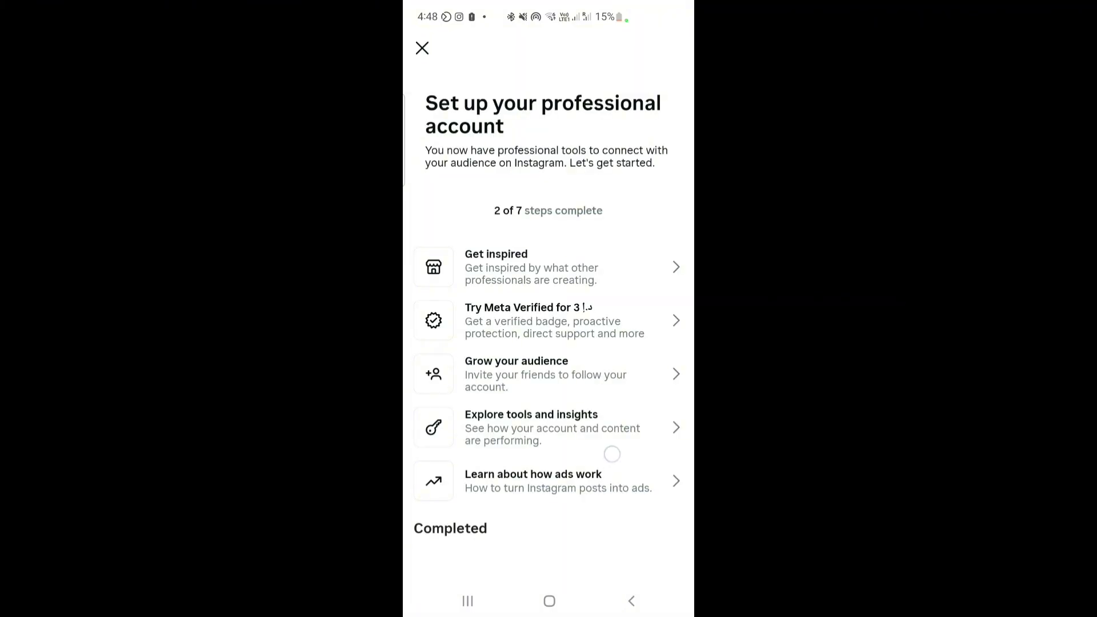
scroll(612, 453, "down", 2)
mouse_move(623, 440)
left_mouse_down()
mouse_move(645, 376)
mouse_move(633, 443)
left_mouse_up()
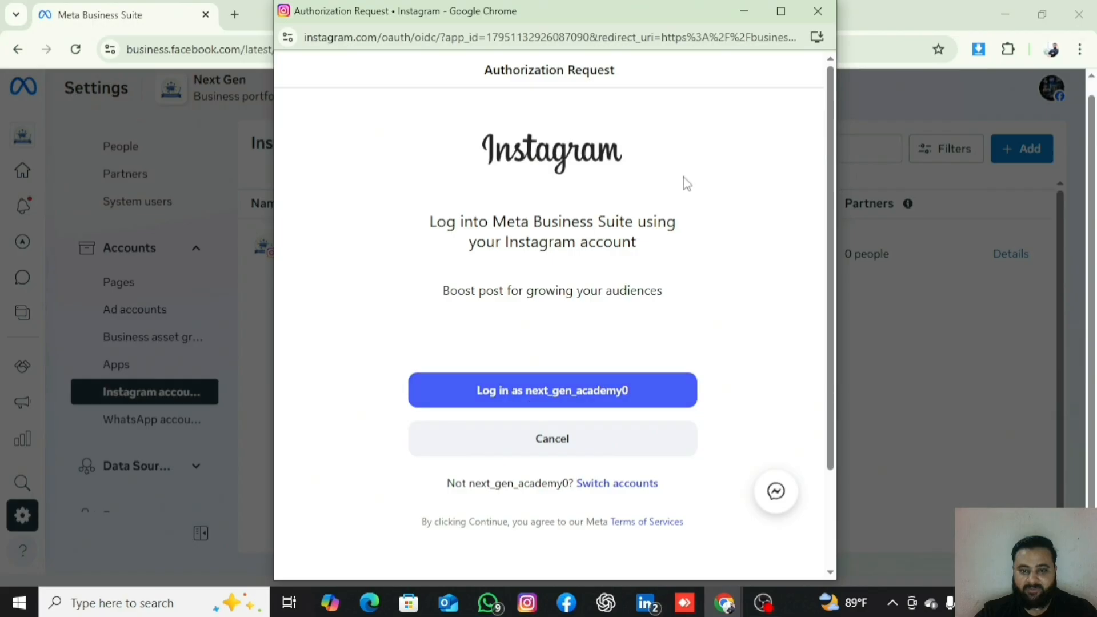
Try to log the Instagram account into Meta Business Suite with the filled-in credentials, and close the login window
left_click(497, 399)
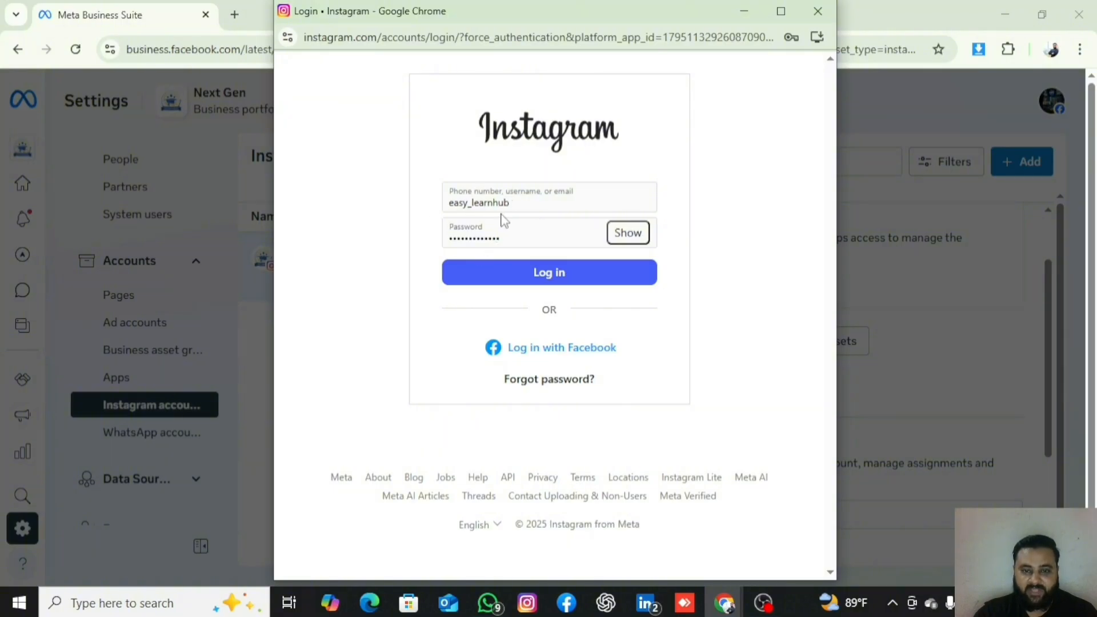
left_click(497, 272)
left_click(497, 268)
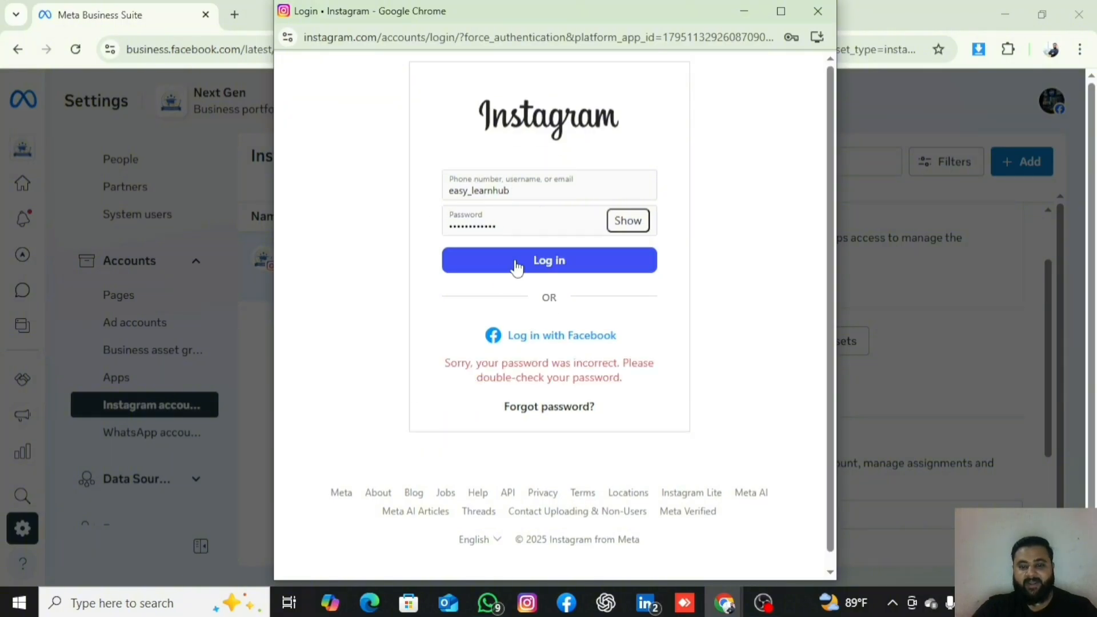
left_click(817, 10)
key("Escape")
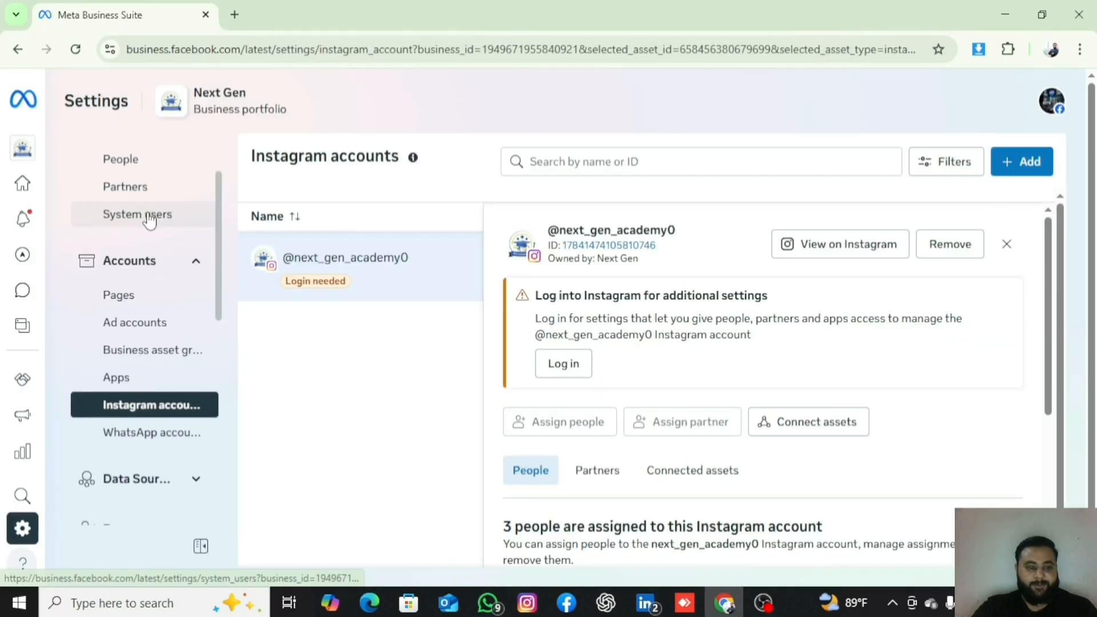
Open the portfolio's WhatsApp accounts settings and start linking a WhatsApp Business account
left_click(142, 435)
left_click(656, 511)
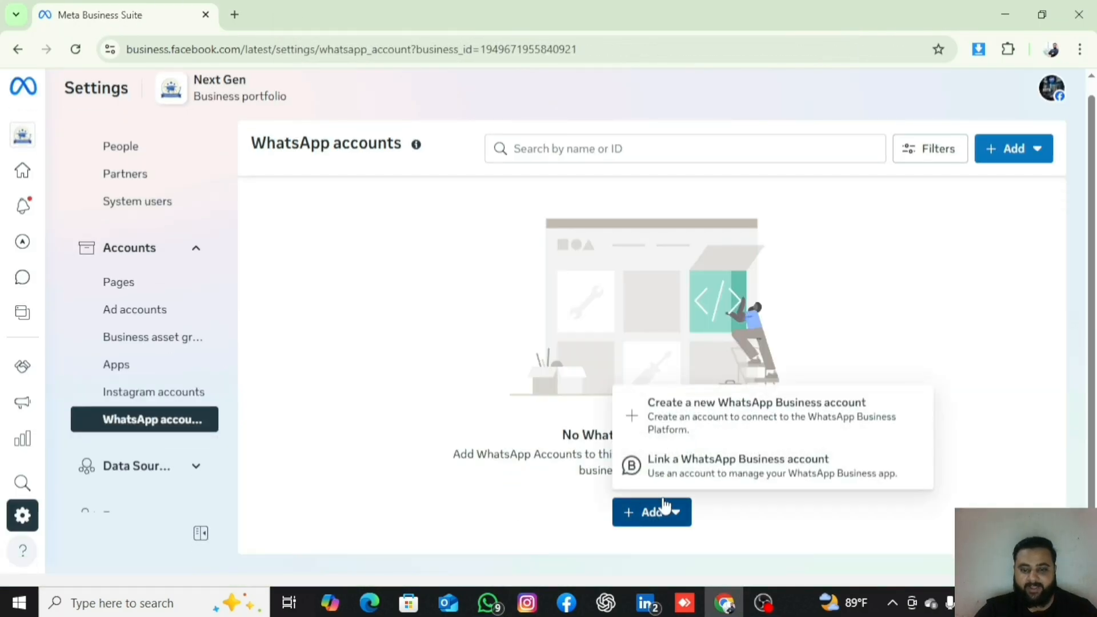
left_click(752, 472)
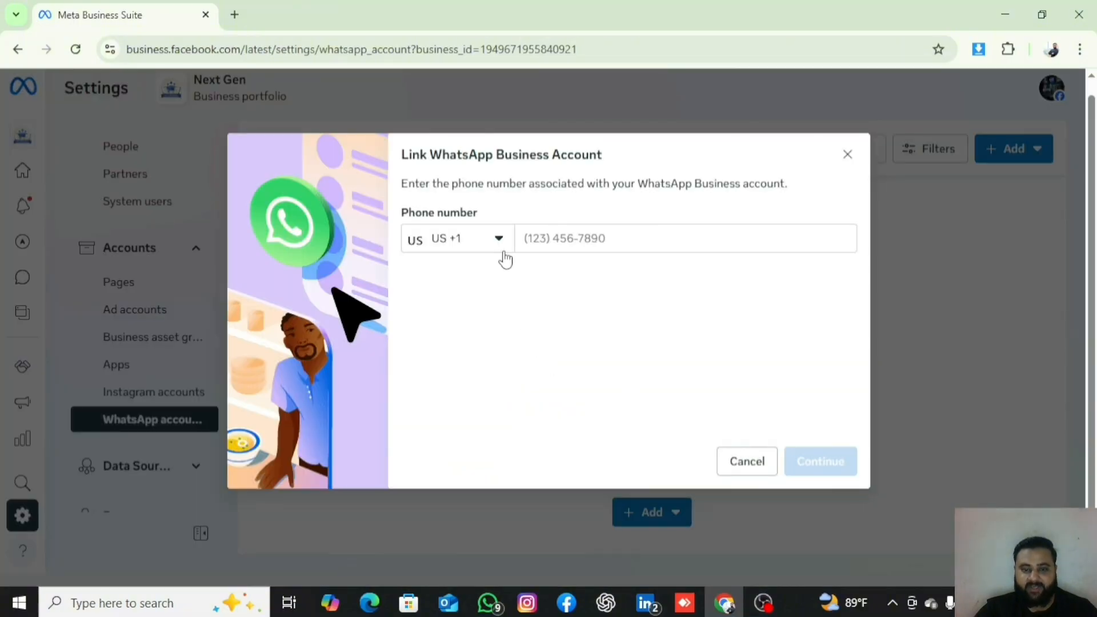
Choose PK +92 as the phone number's country code in the WhatsApp linking dialog, and close it without entering a number
left_click(505, 259)
scroll(468, 355, "up", 5)
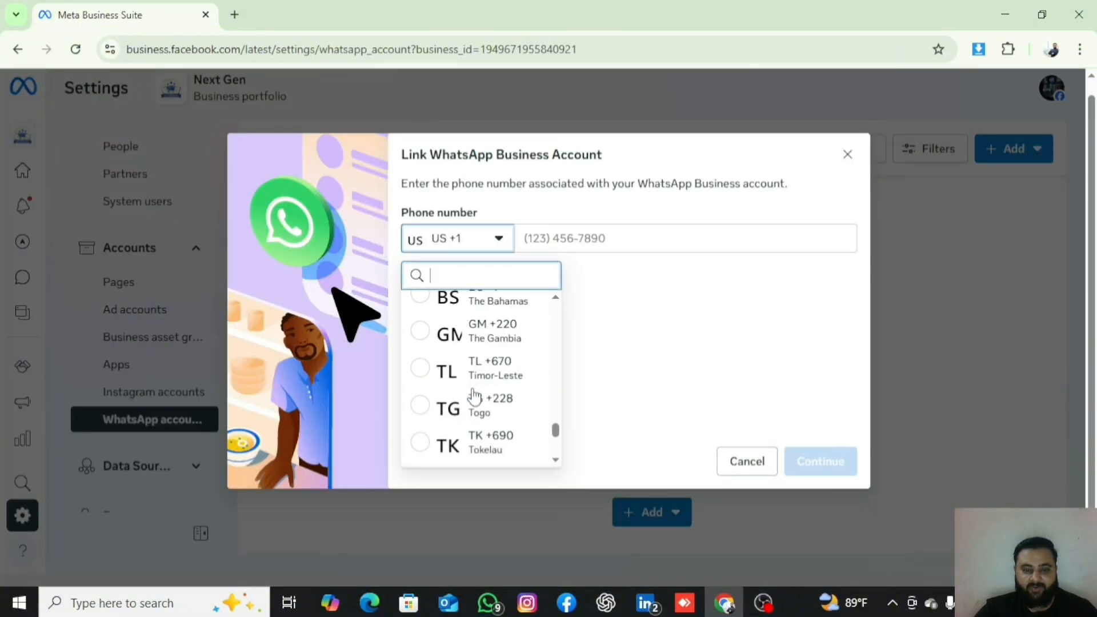
scroll(473, 396, "up", 15)
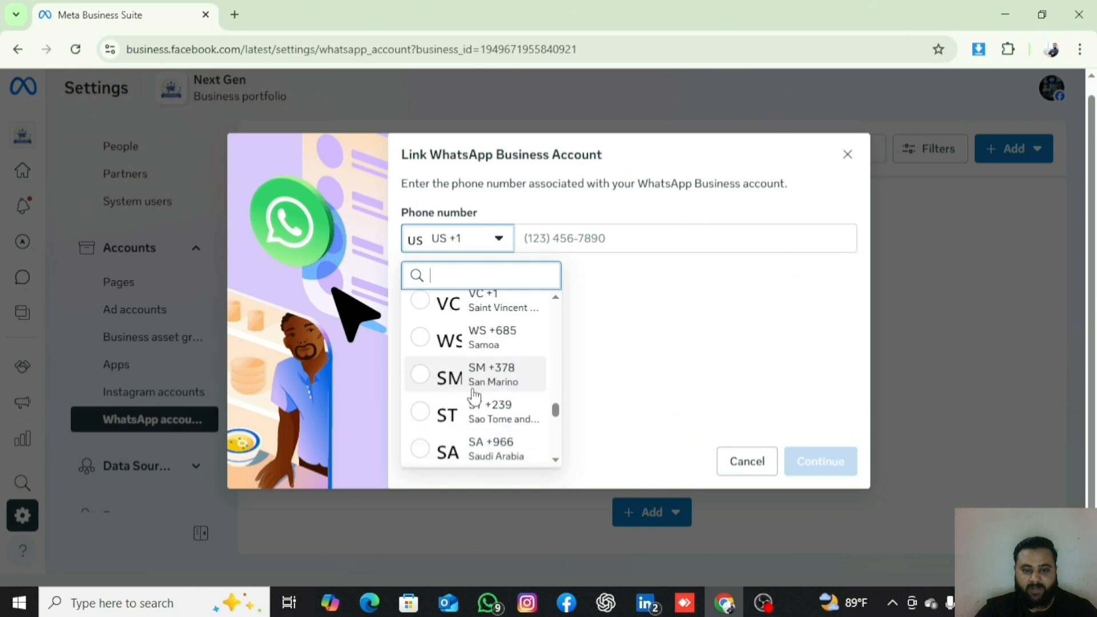
scroll(473, 396, "up", 15)
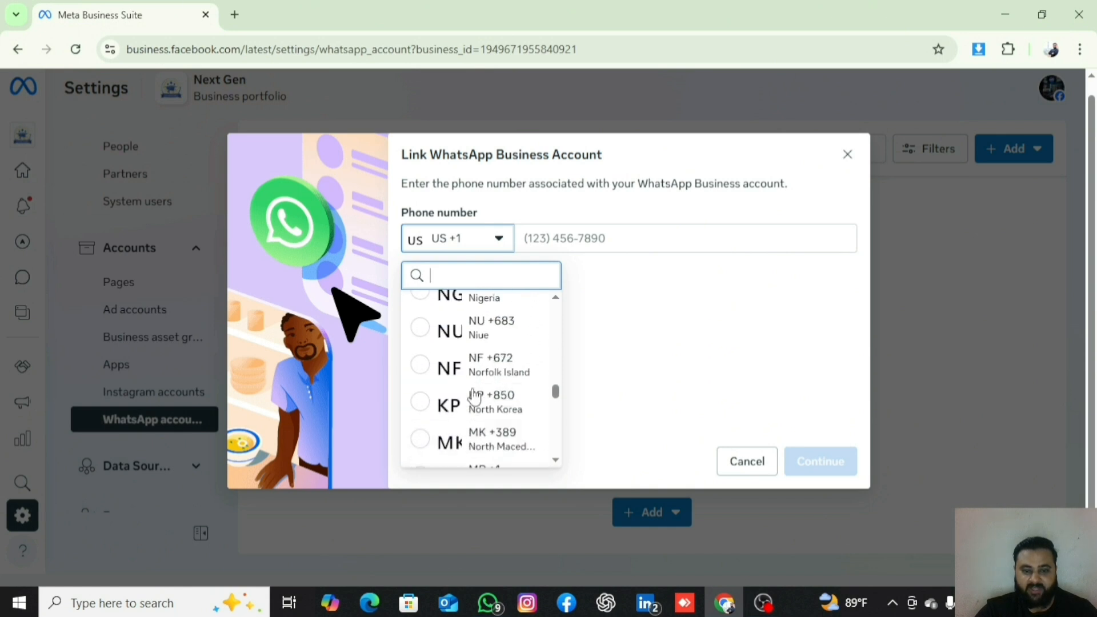
scroll(475, 396, "up", 11)
scroll(478, 412, "down", 10)
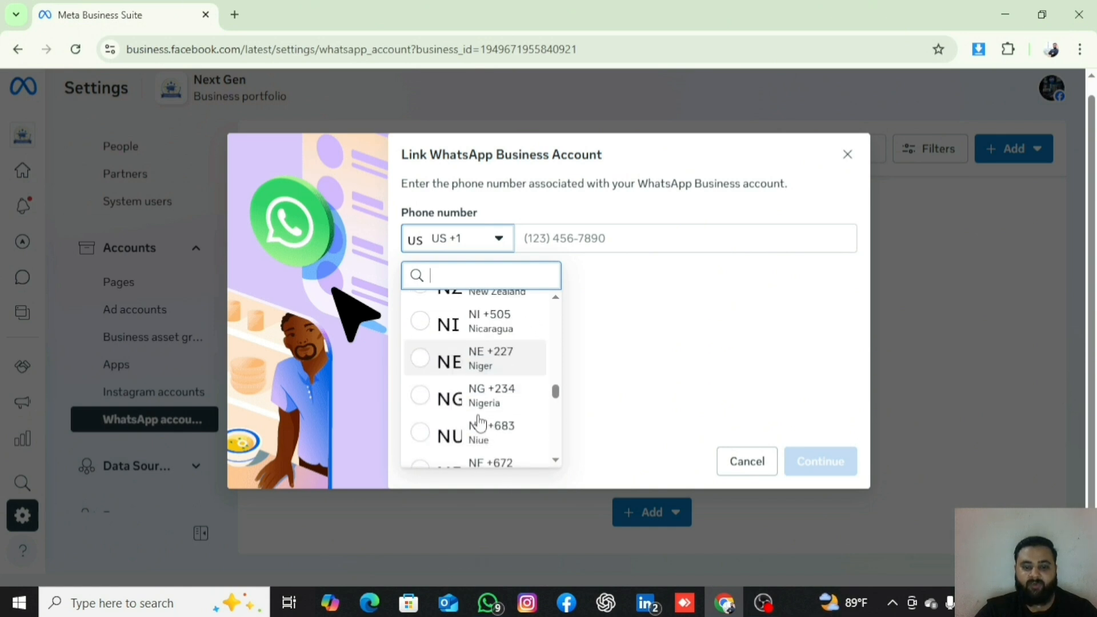
scroll(479, 423, "down", 10)
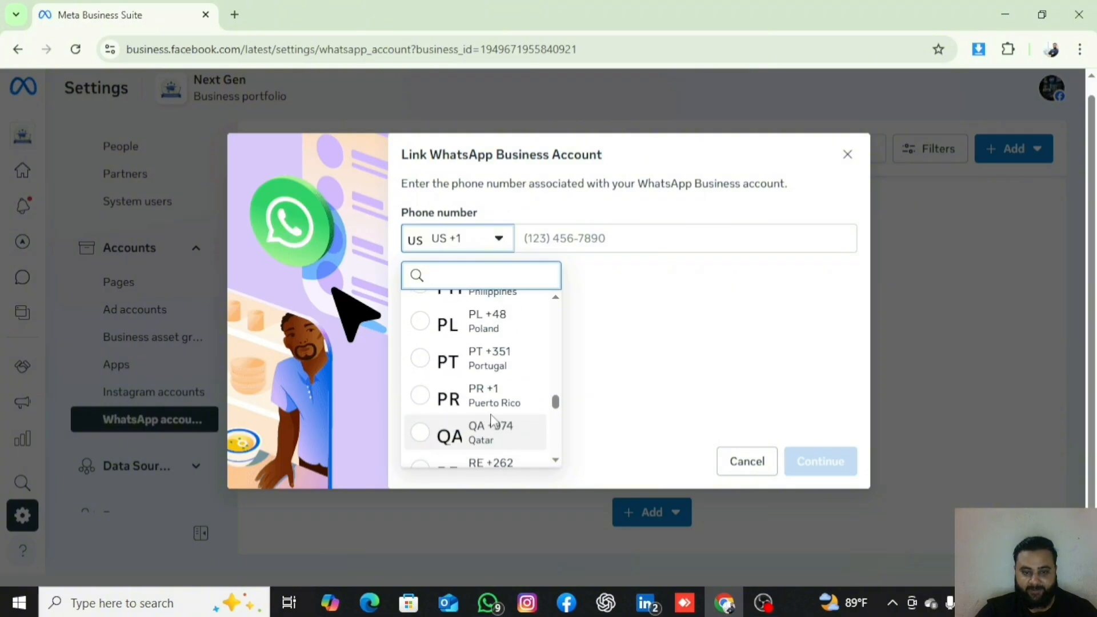
scroll(490, 420, "up", 5)
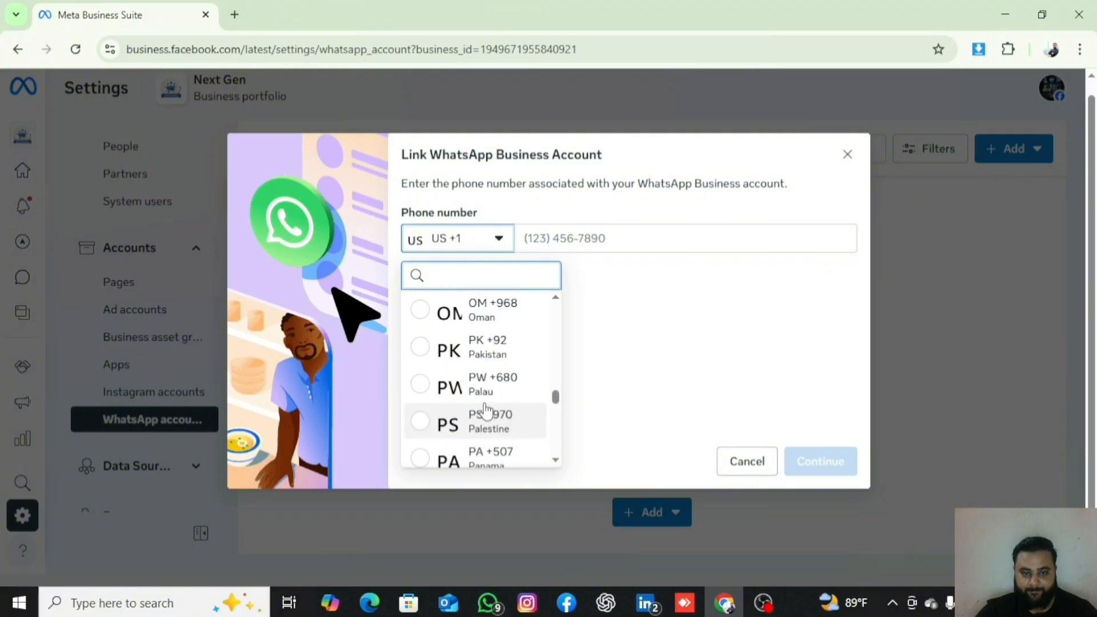
left_click(518, 351)
left_click(594, 235)
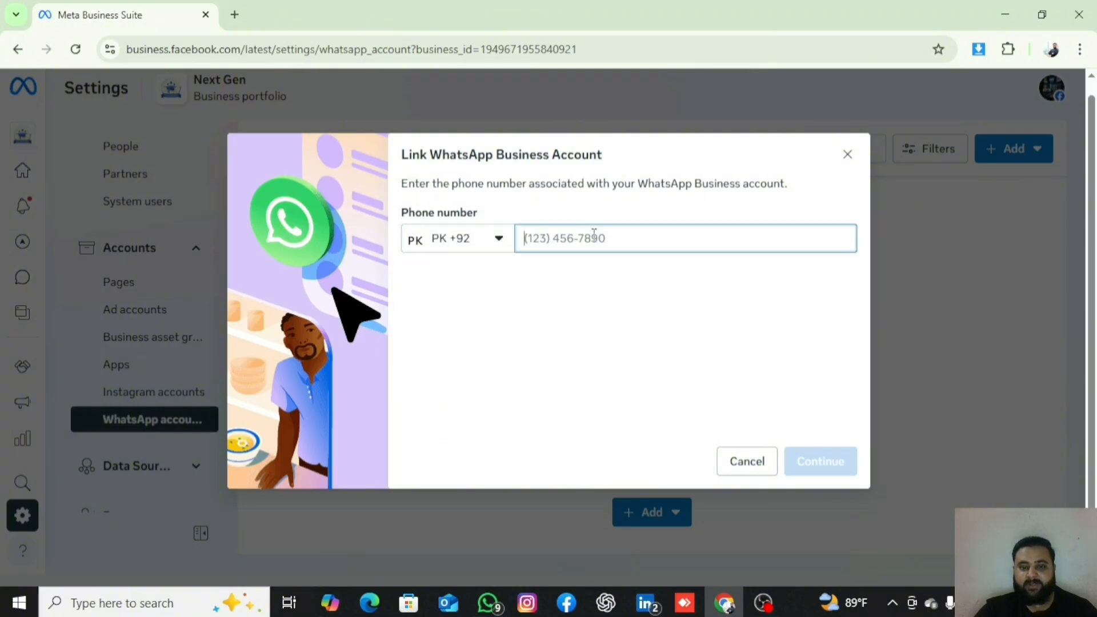
left_click(822, 468)
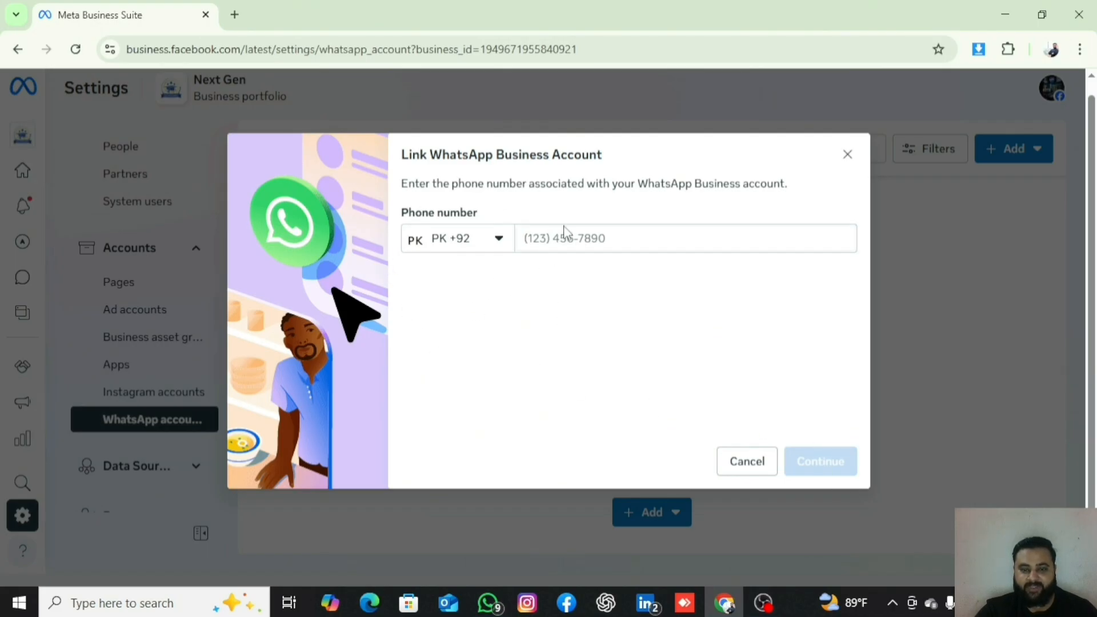
left_click(845, 156)
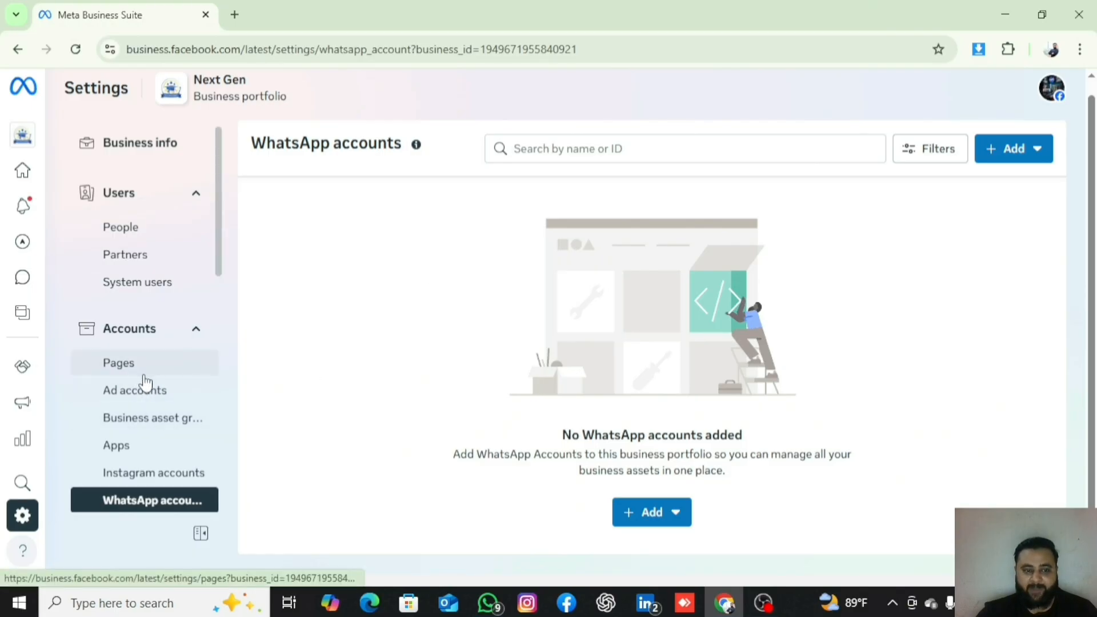
Open Billing & payments from the portfolio settings and start adding a payment method to the Next gen 1 ad account
scroll(146, 403, "down", 1)
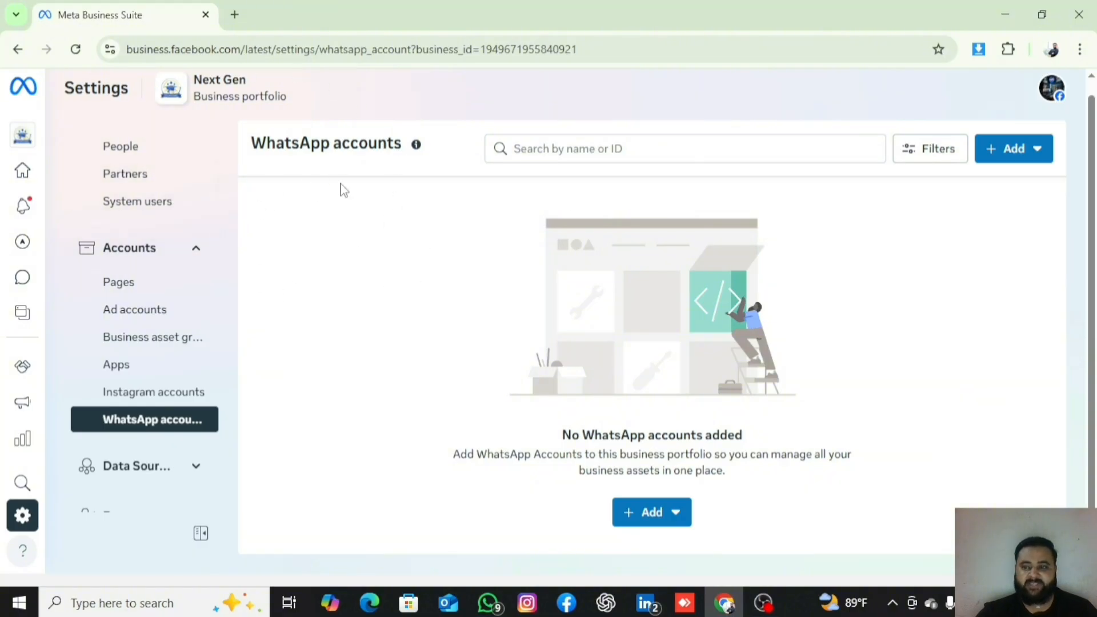
scroll(176, 320, "down", 4)
scroll(178, 379, "down", 2)
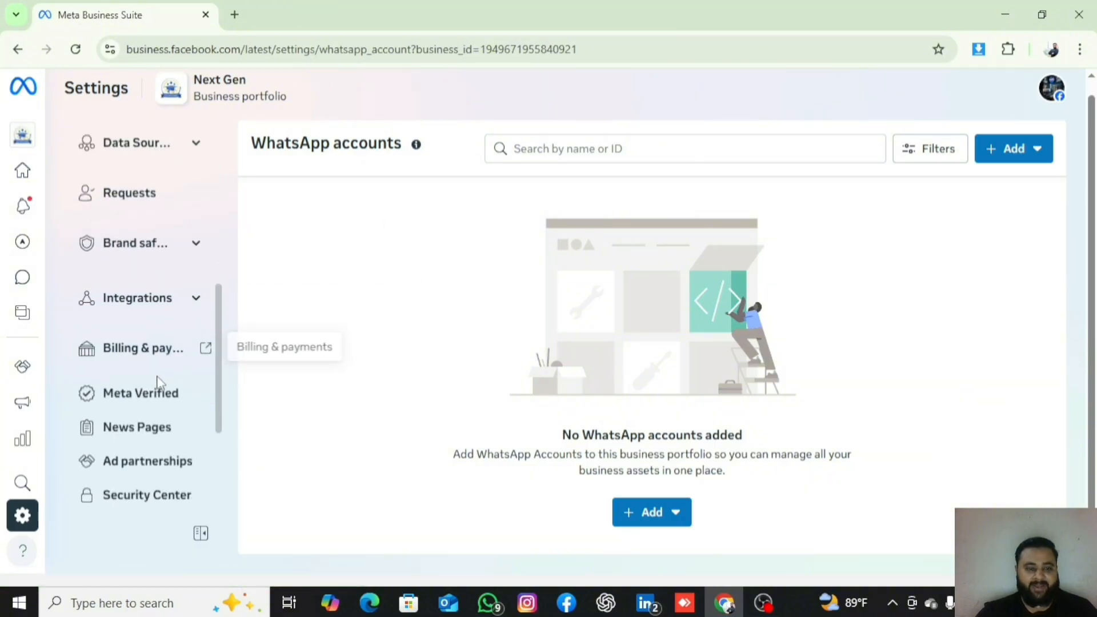
left_click(128, 360)
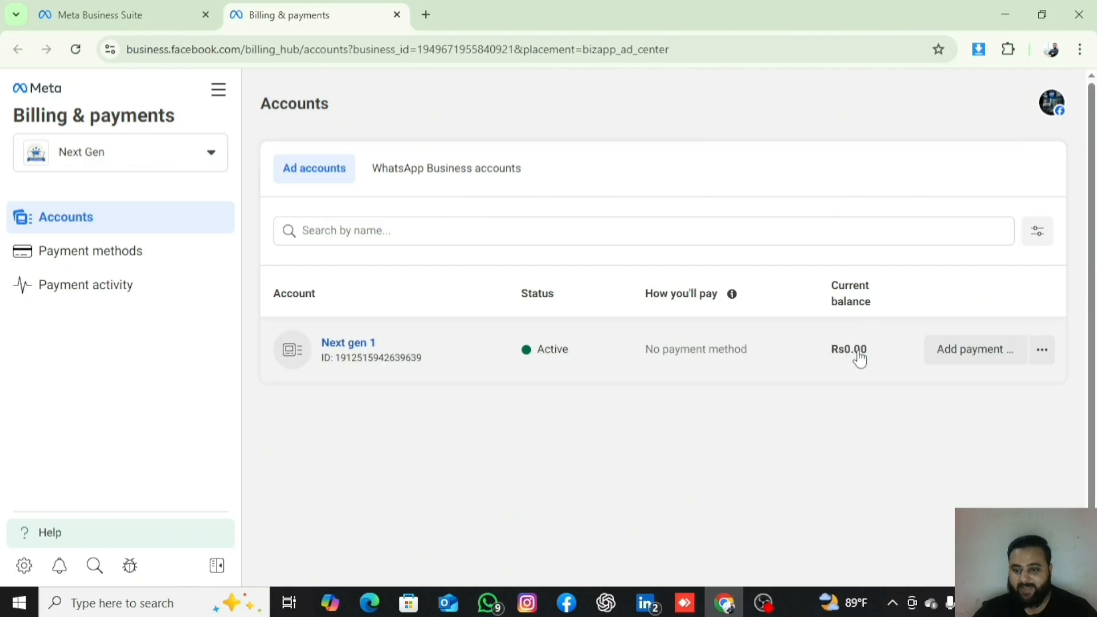
left_click(981, 357)
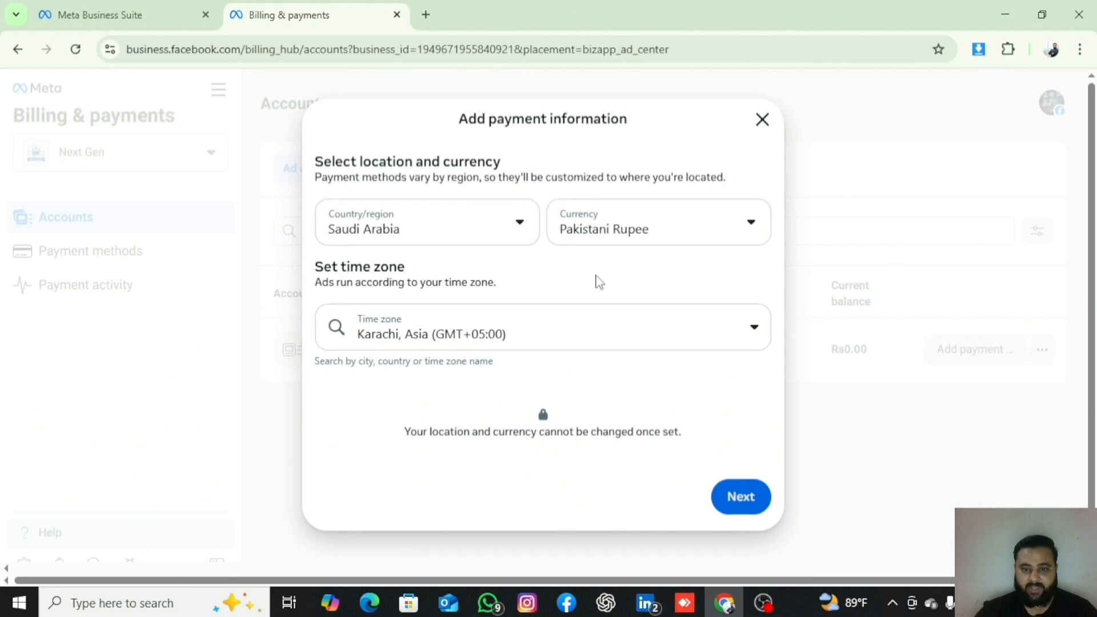
Set the country/region to Pakistan in the ad account's payment information
scroll(421, 245, "down", 1)
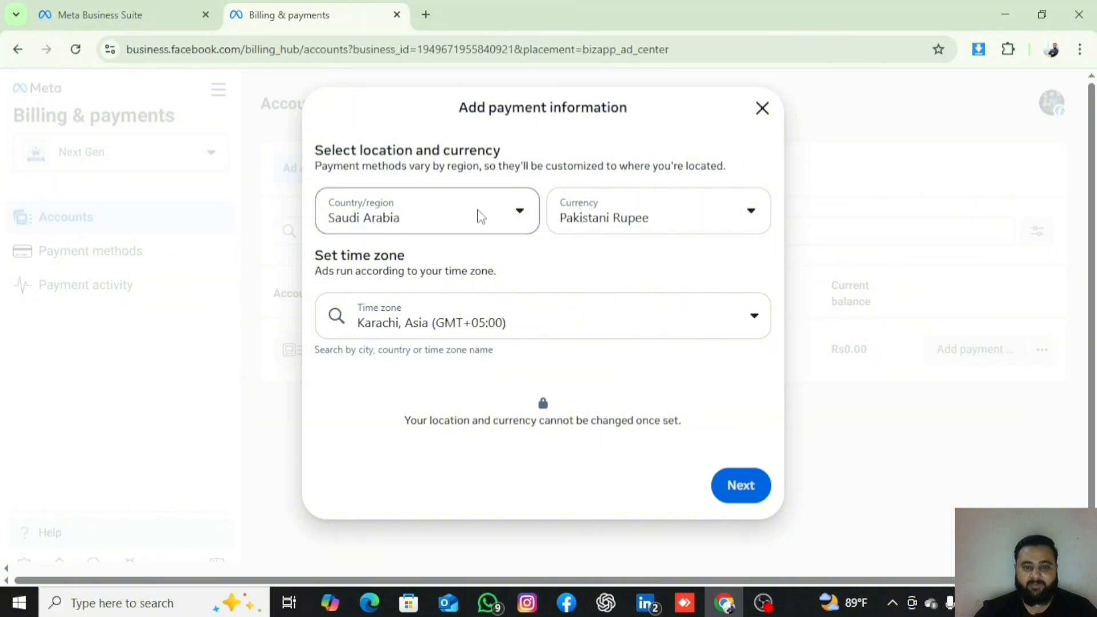
left_click(516, 214)
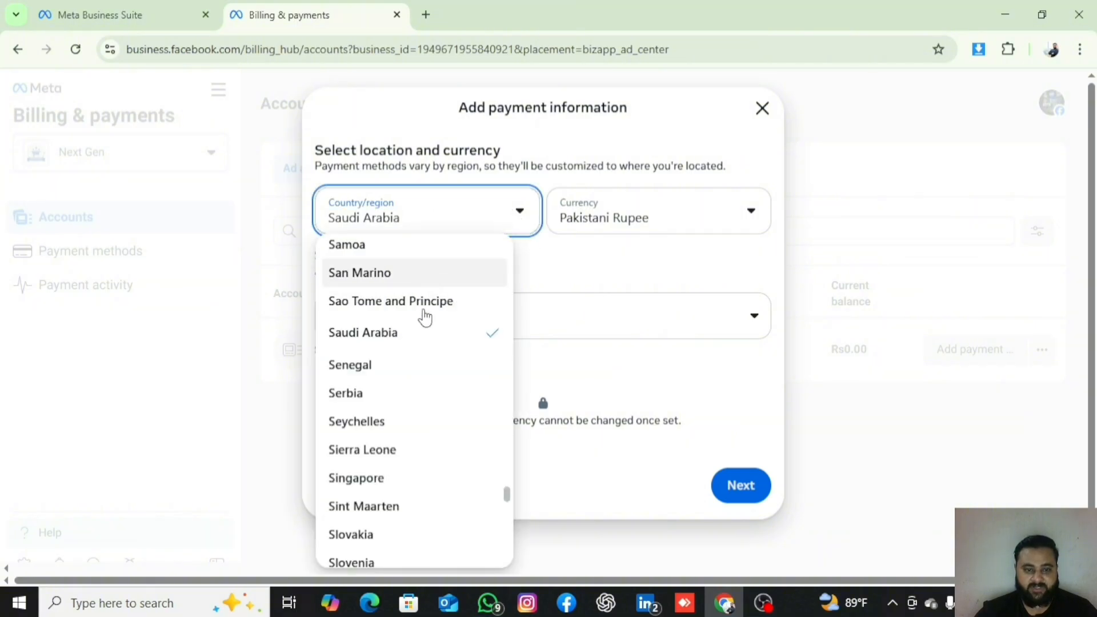
scroll(421, 463, "down", 10)
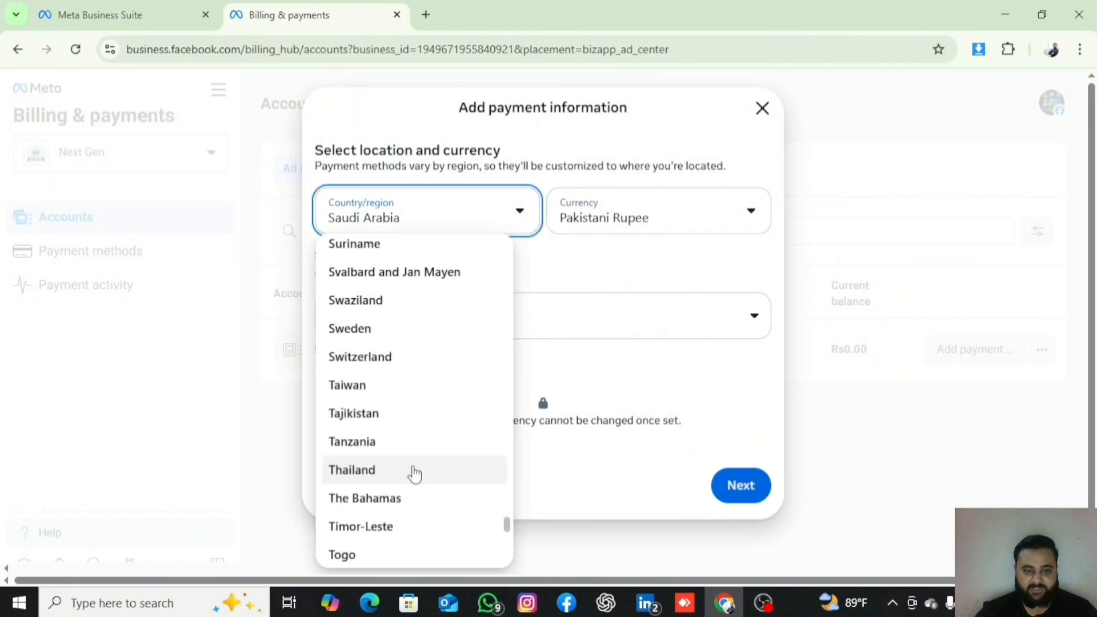
scroll(415, 474, "down", 10)
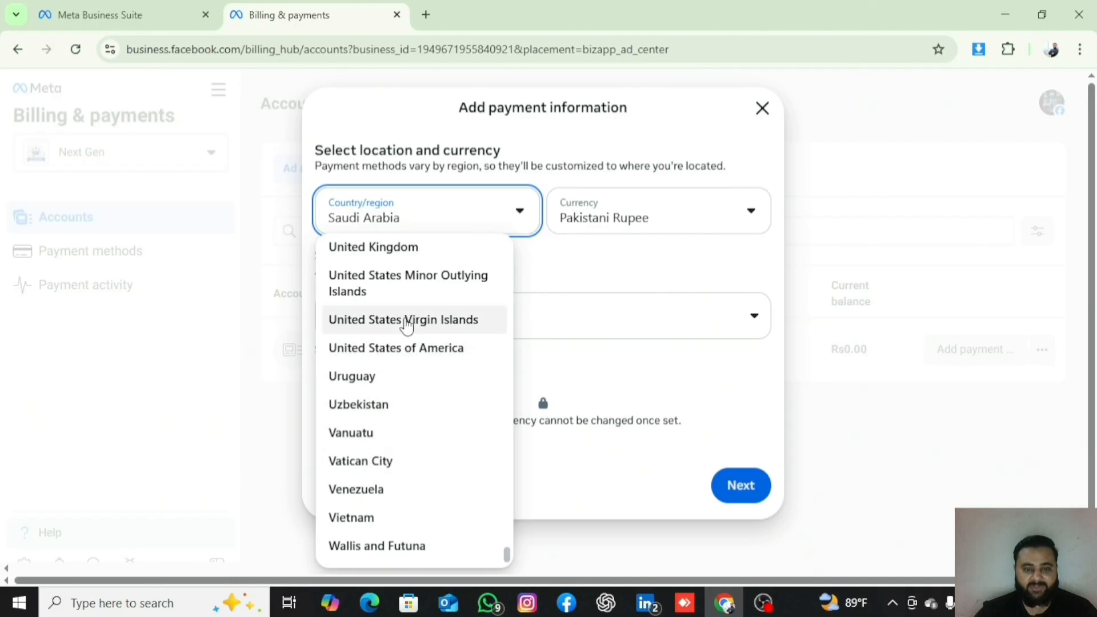
scroll(400, 476, "down", 2)
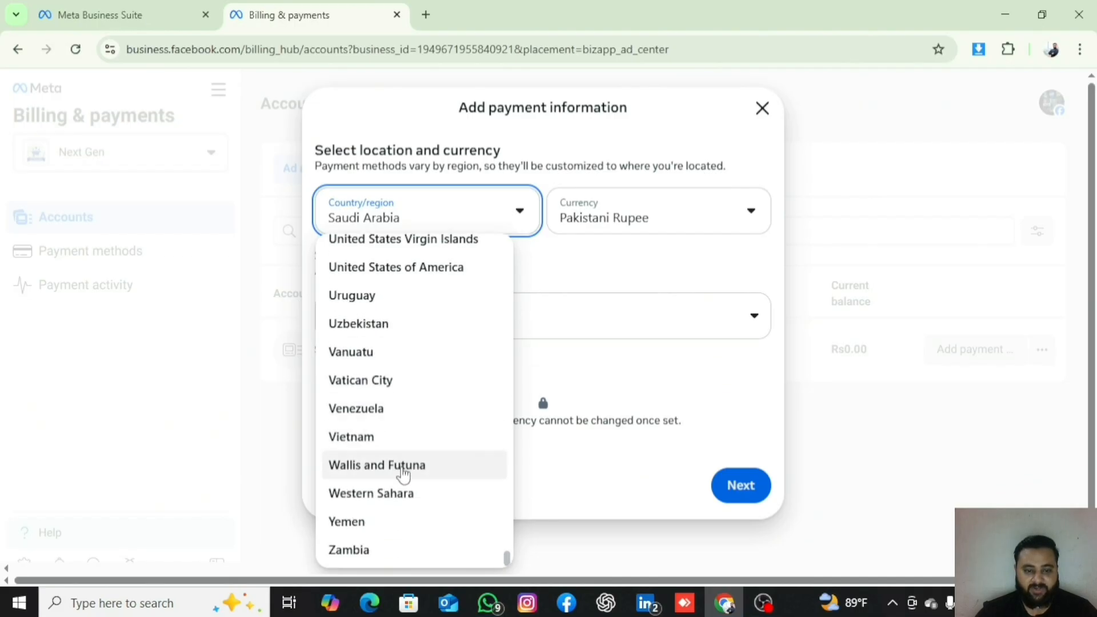
scroll(391, 329, "up", 2)
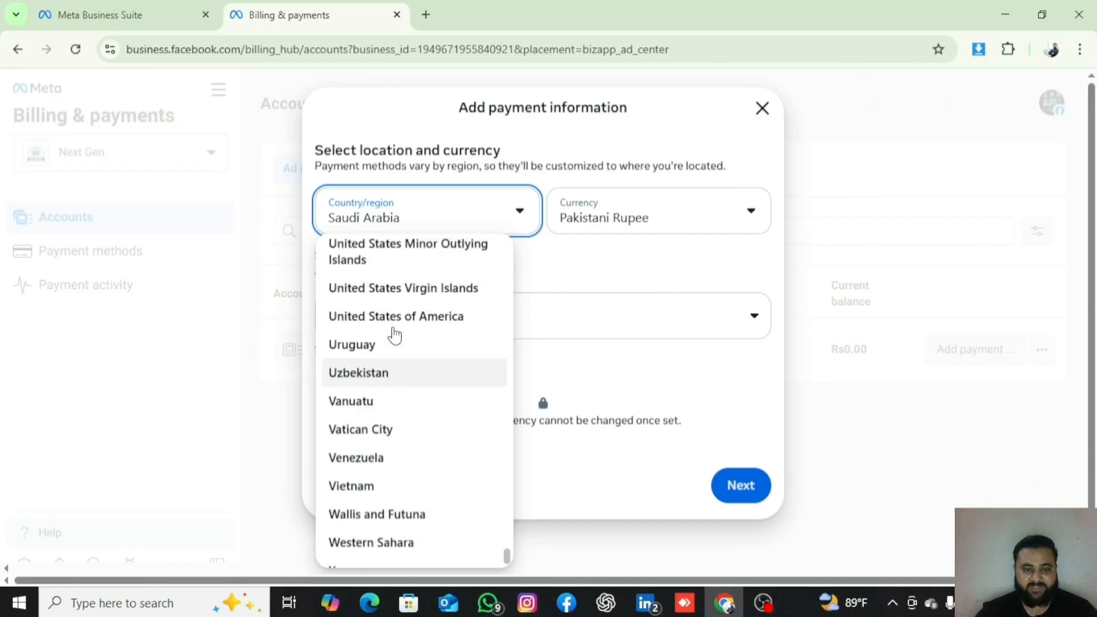
scroll(400, 338, "up", 1)
scroll(412, 346, "up", 8)
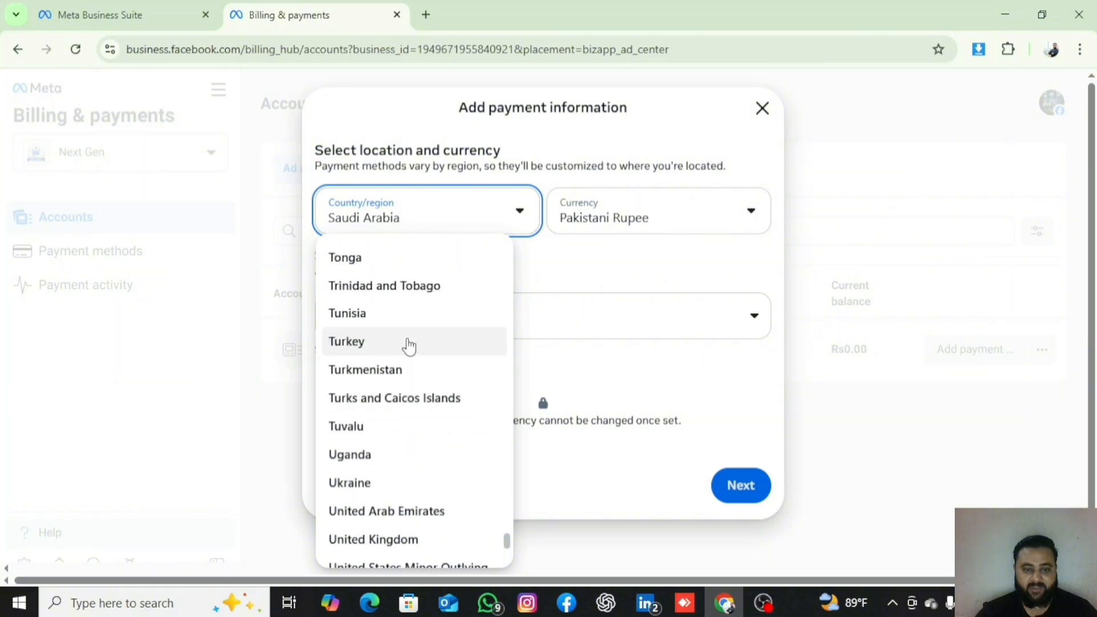
scroll(413, 351, "up", 6)
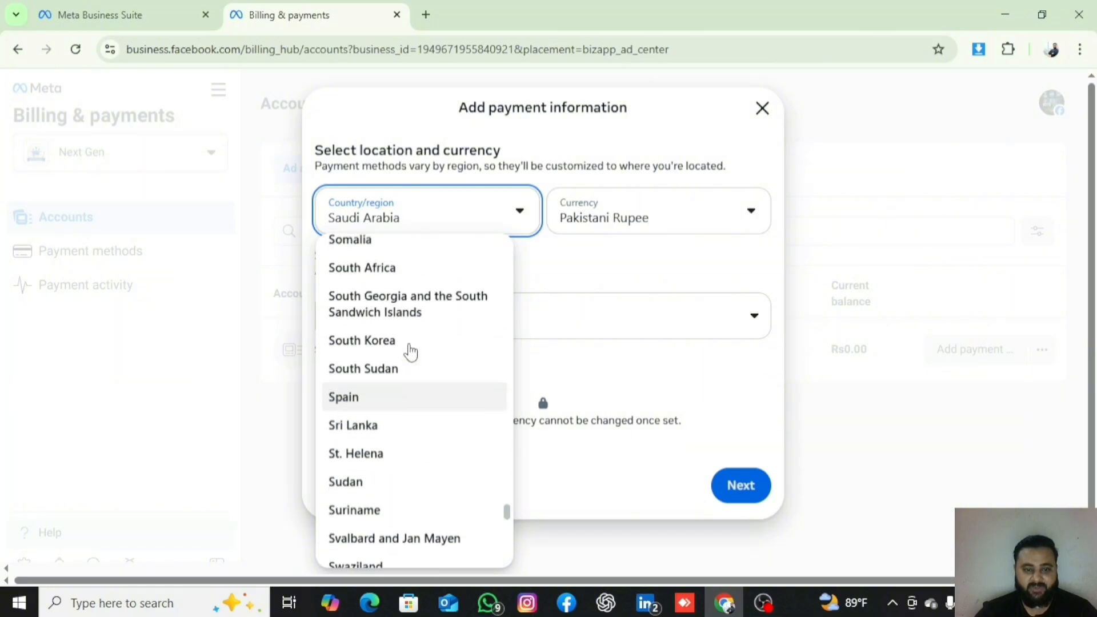
scroll(411, 345, "up", 7)
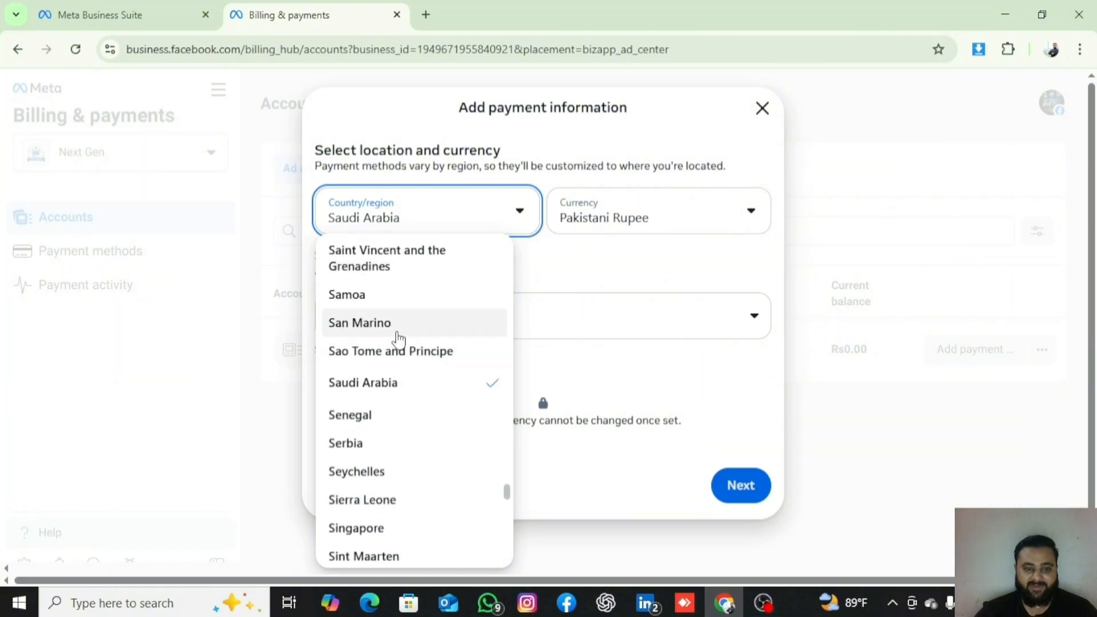
scroll(415, 336, "up", 4)
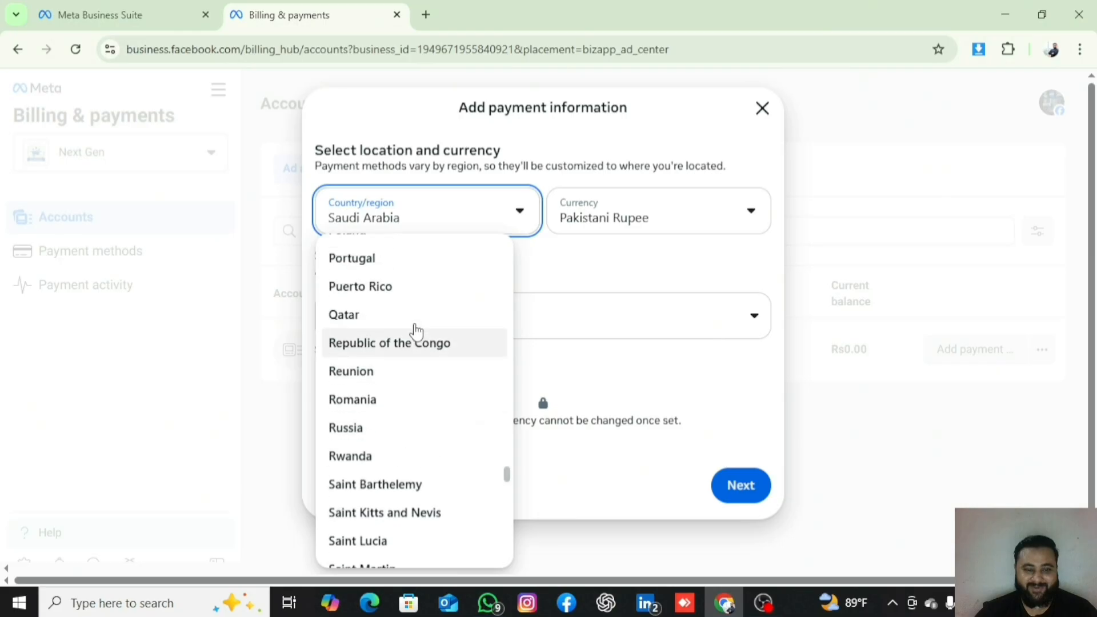
scroll(406, 332, "up", 2)
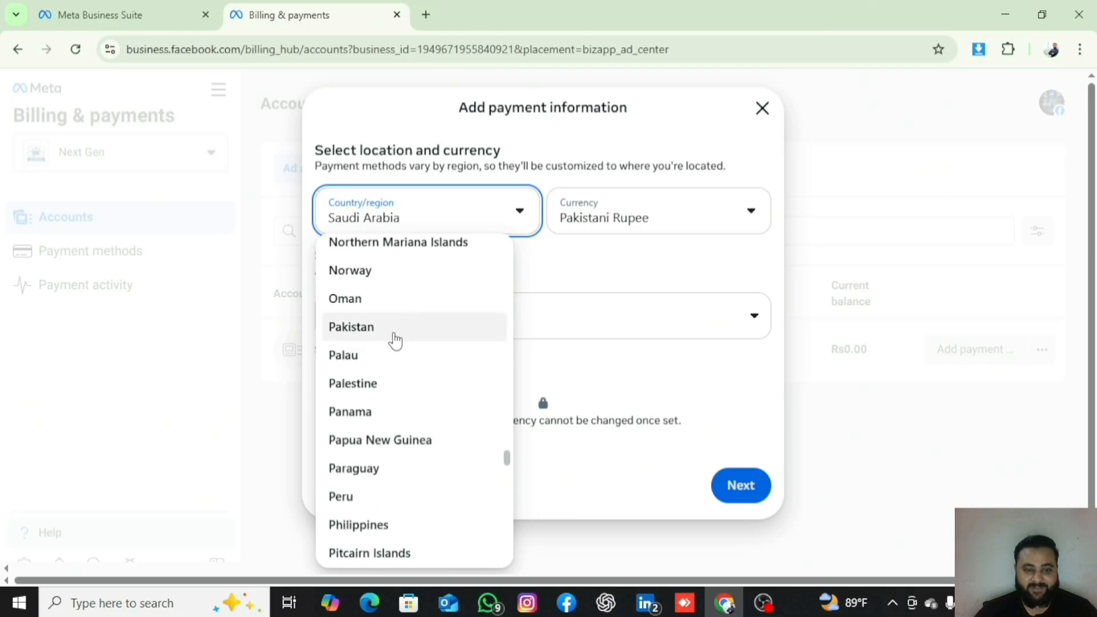
left_click(398, 341)
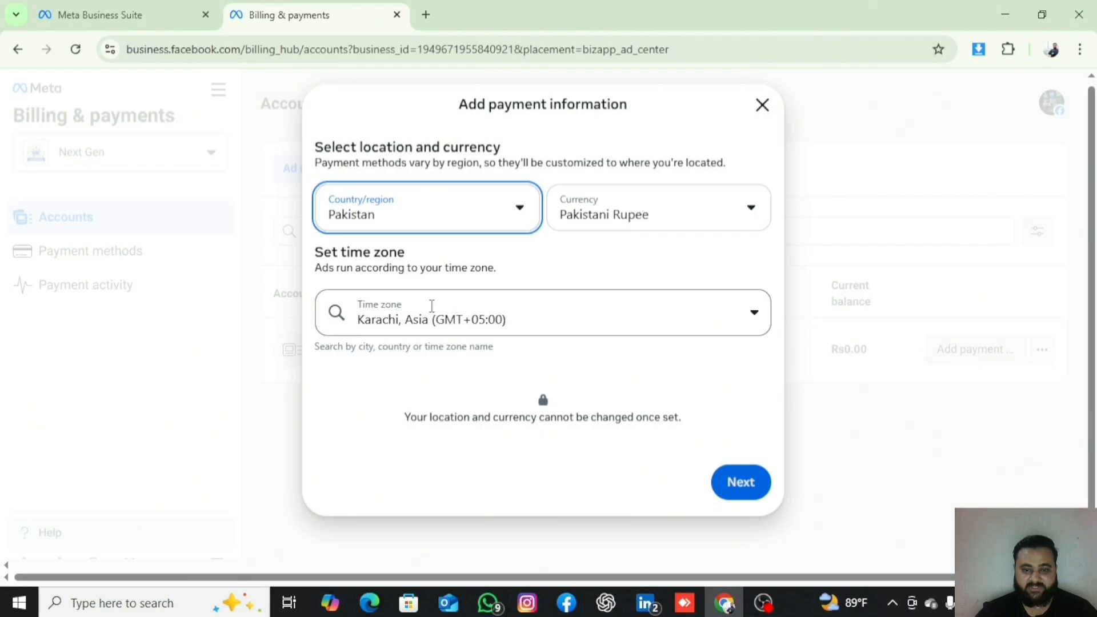
Accept the location, currency and time zone, and continue with a debit or credit card as the payment method
left_click(742, 487)
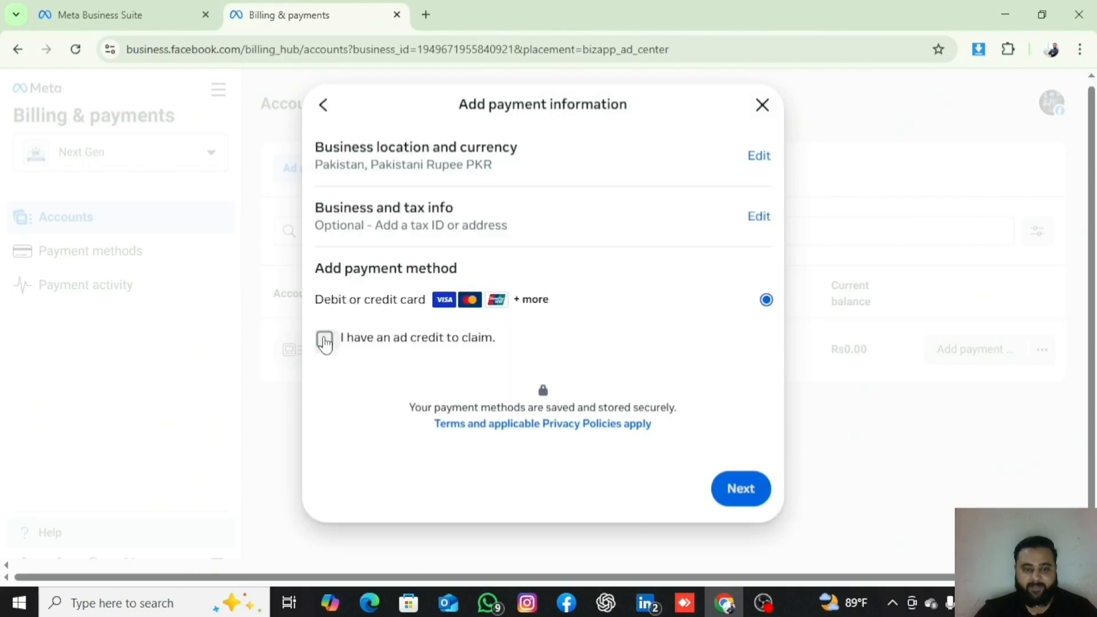
left_click(325, 342)
scroll(551, 321, "down", 1)
left_click(743, 494)
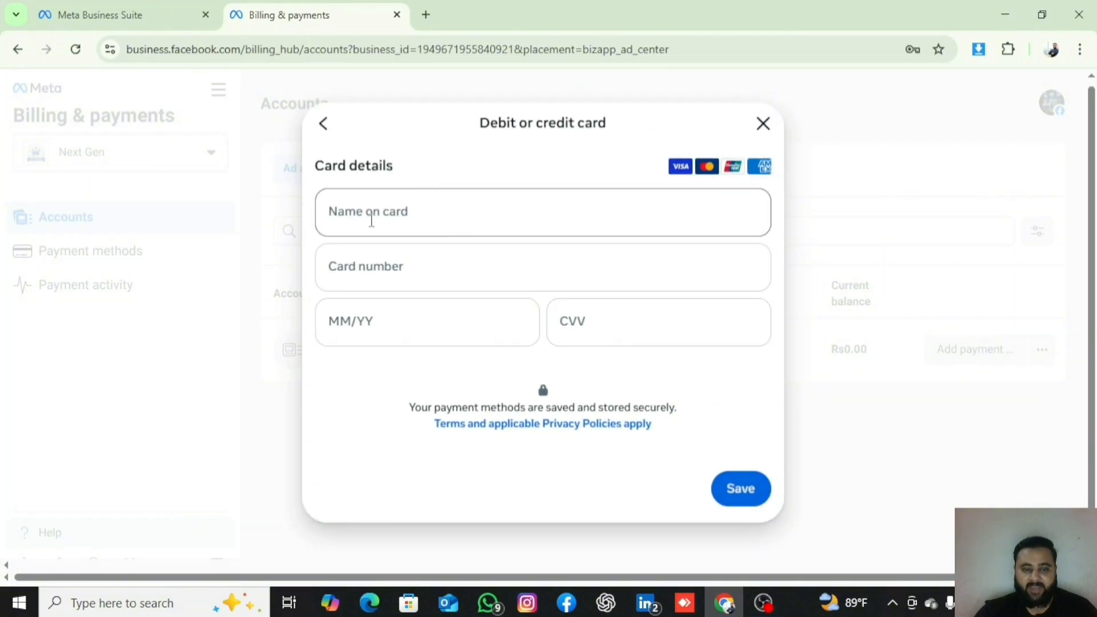
Fill in the cardholder's name in the card details
left_click(371, 220)
left_click(415, 154)
left_click(380, 219)
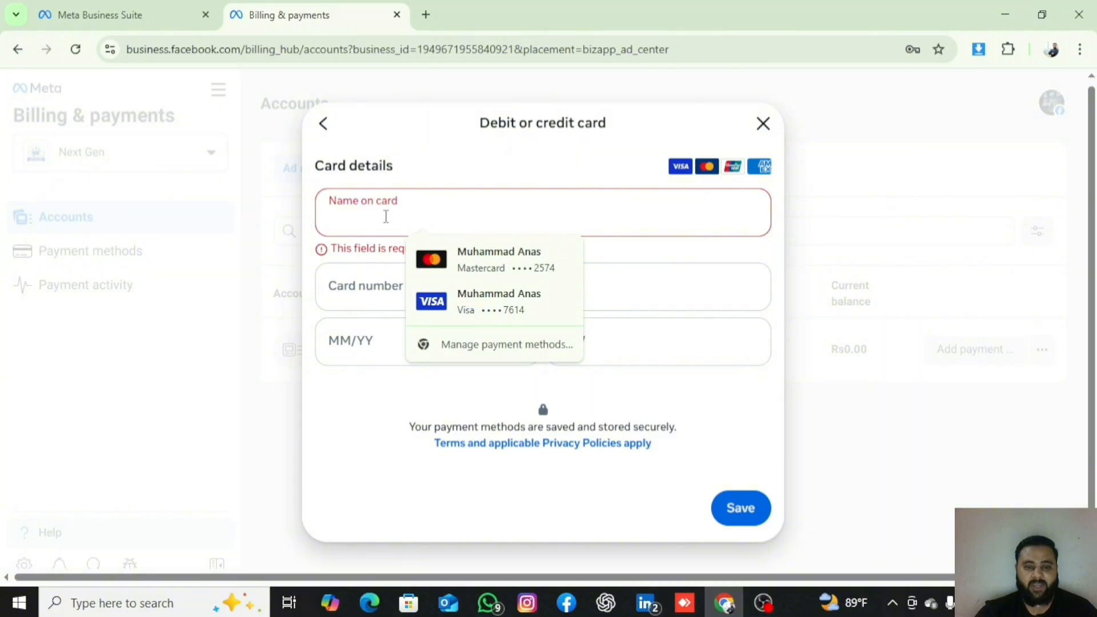
left_click(417, 136)
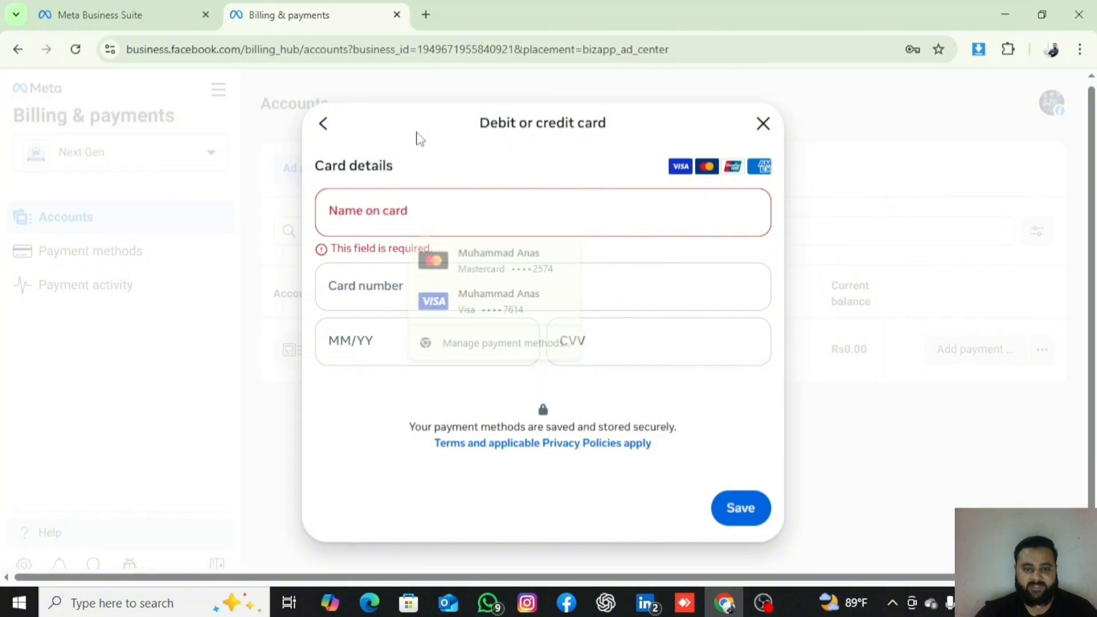
left_click(392, 203)
key("Down")
key("Return")
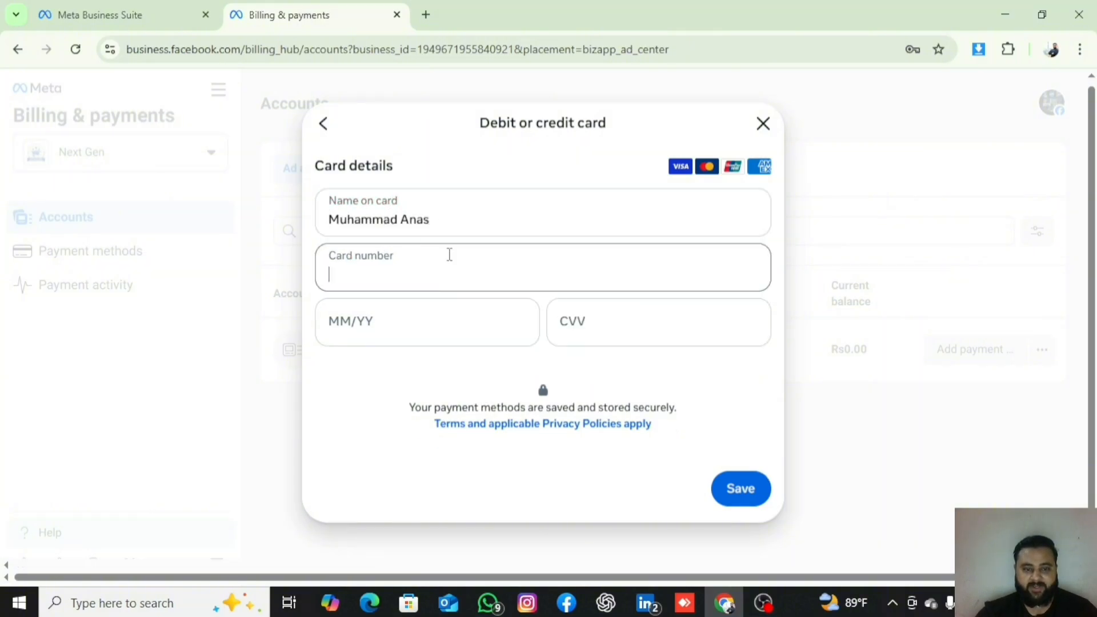
Enter the card number, expiry date and CVV, save the card to the ad account, and close the confirmation
left_click(353, 276)
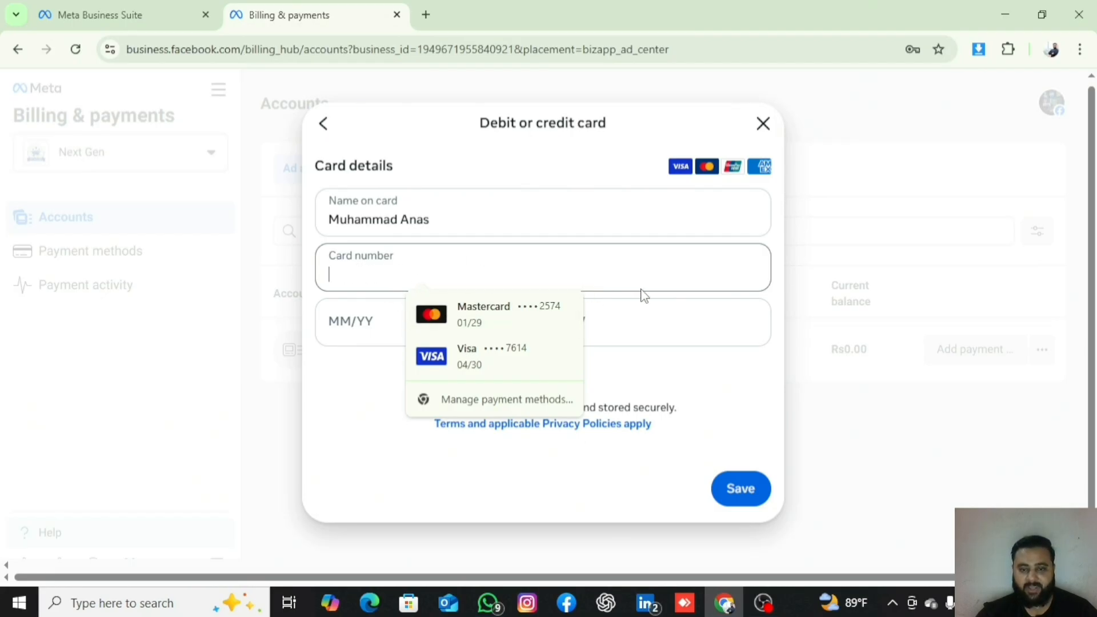
left_click(369, 330)
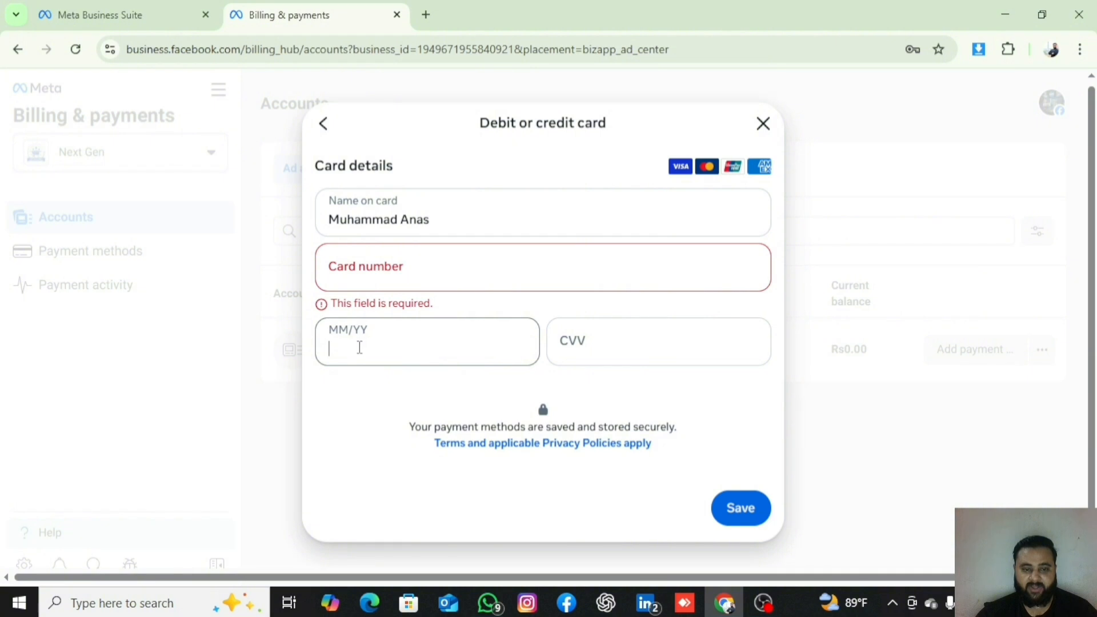
left_click(548, 352)
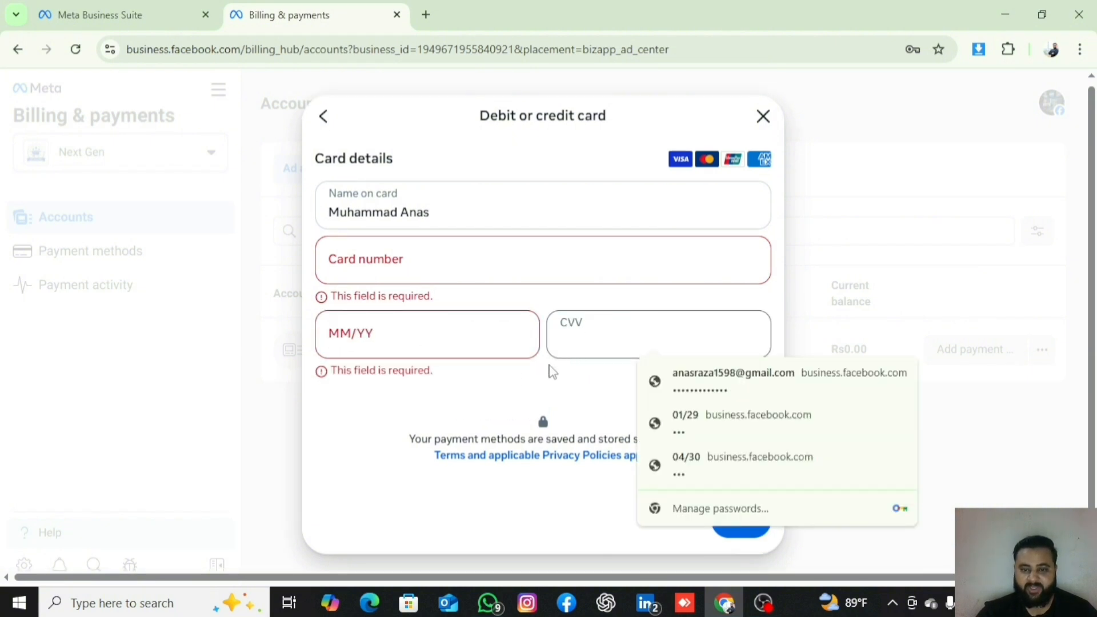
left_click(519, 377)
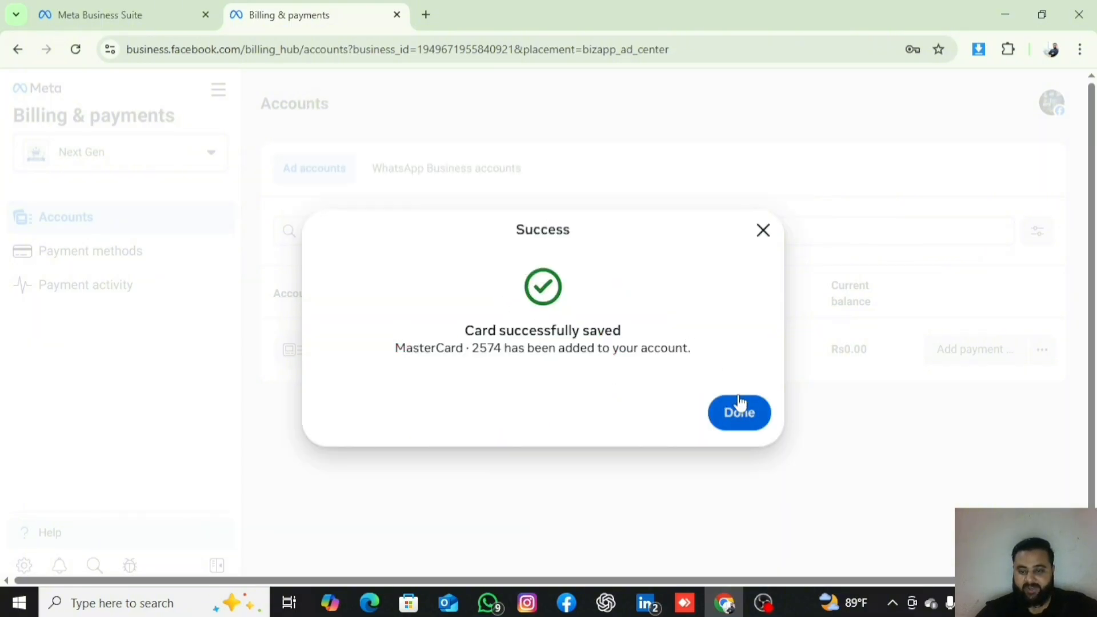
left_click(762, 412)
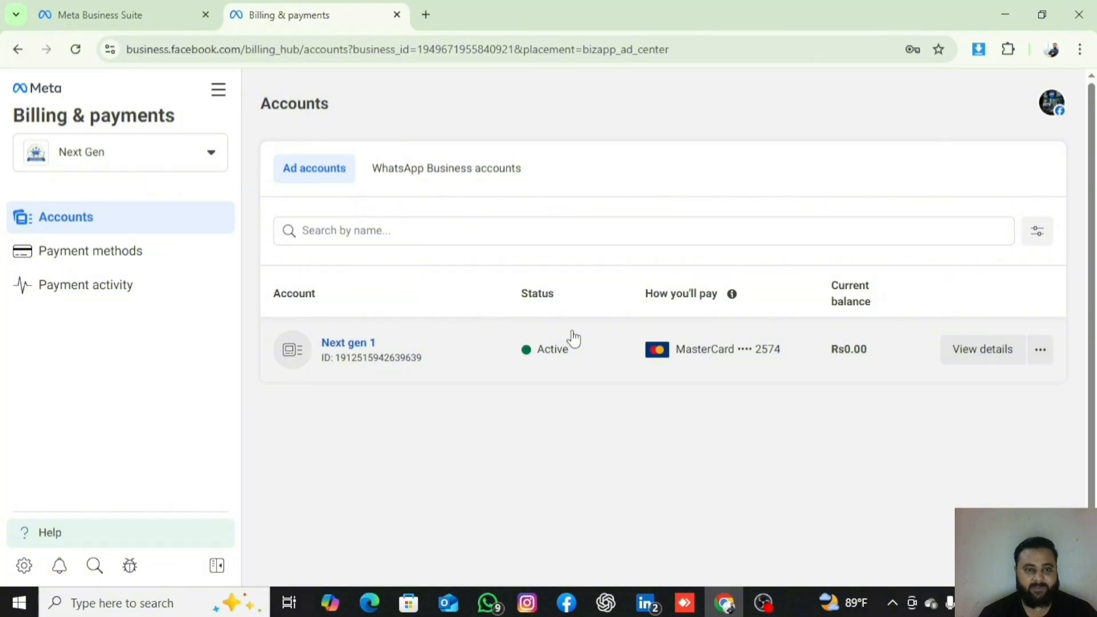
Return to the Next Gen portfolio settings in Meta Business Suite and open the Business info page
key("ctrl+shift+Tab")
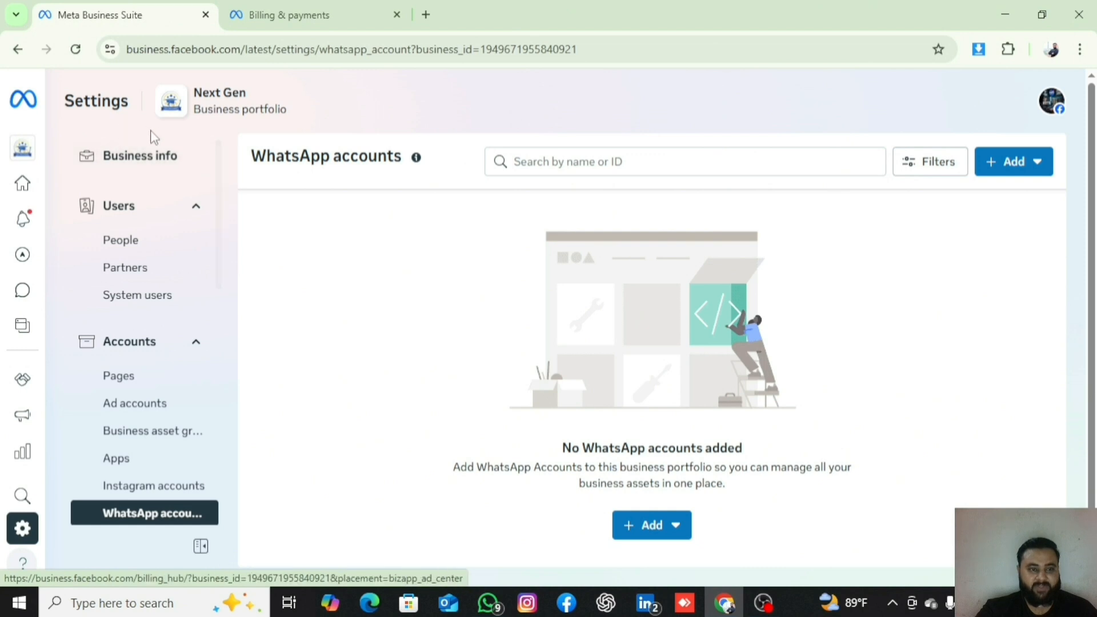
scroll(128, 360, "down", 5)
scroll(143, 380, "up", 4)
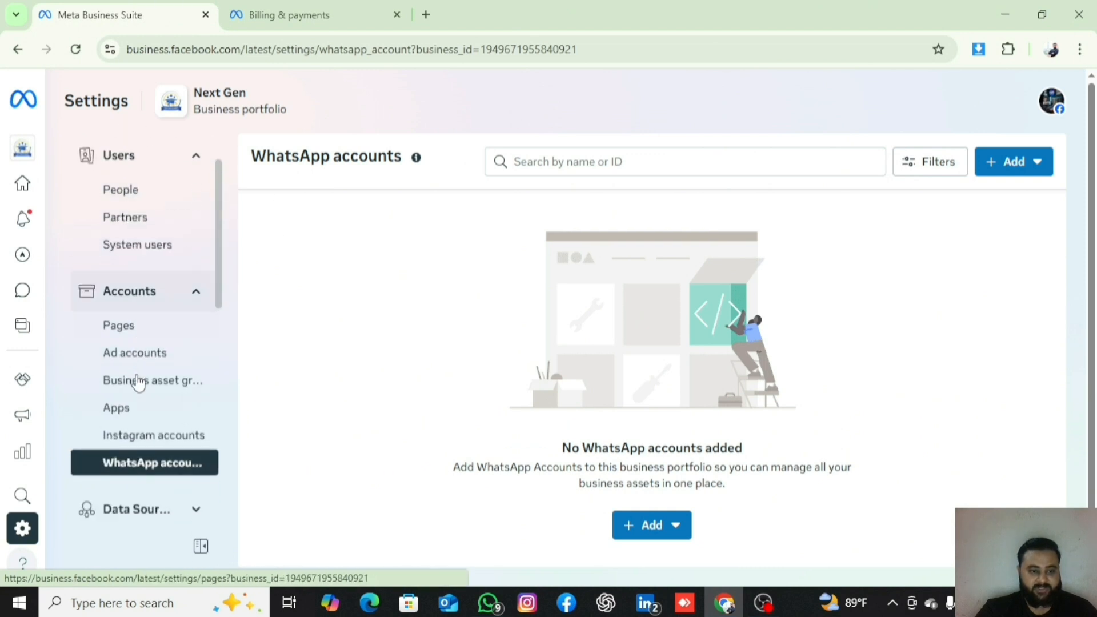
scroll(141, 341, "down", 5)
scroll(142, 341, "up", 5)
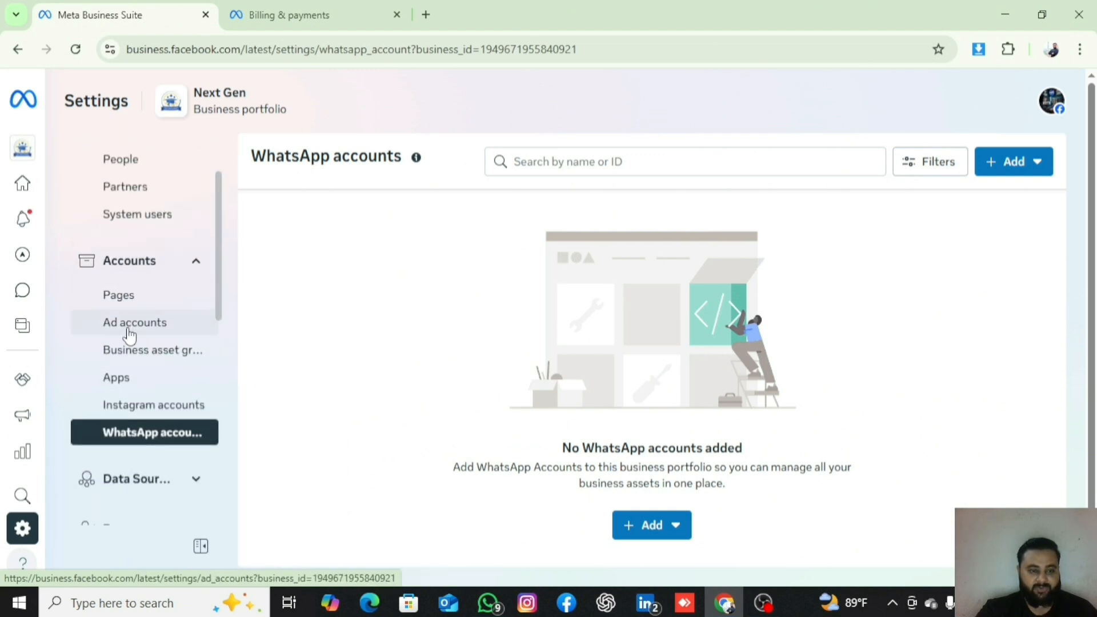
scroll(132, 336, "up", 2)
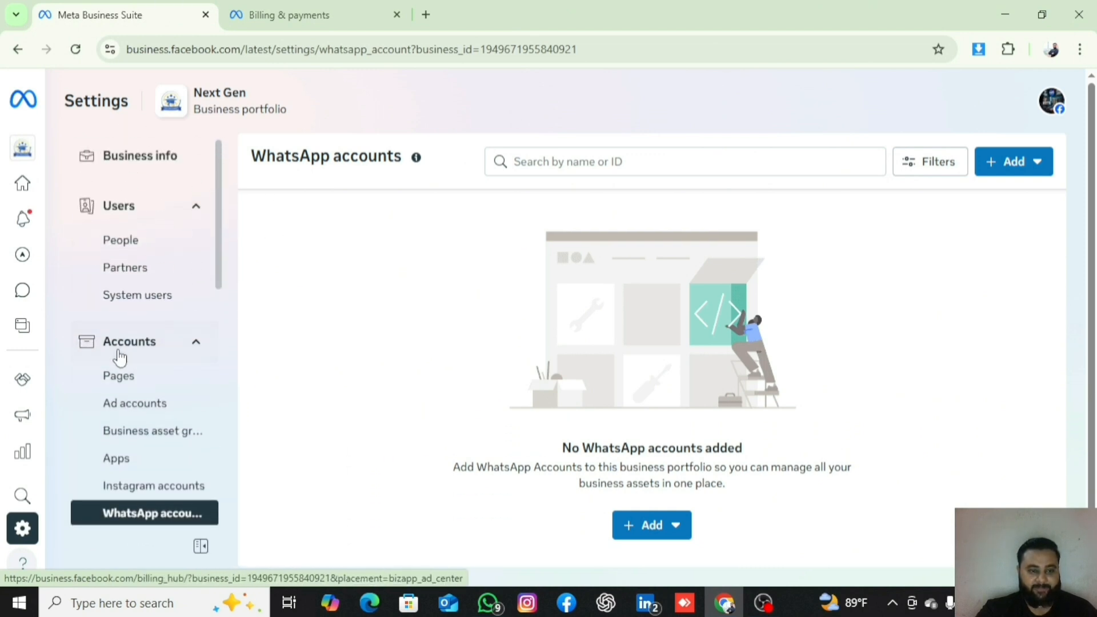
left_click(137, 164)
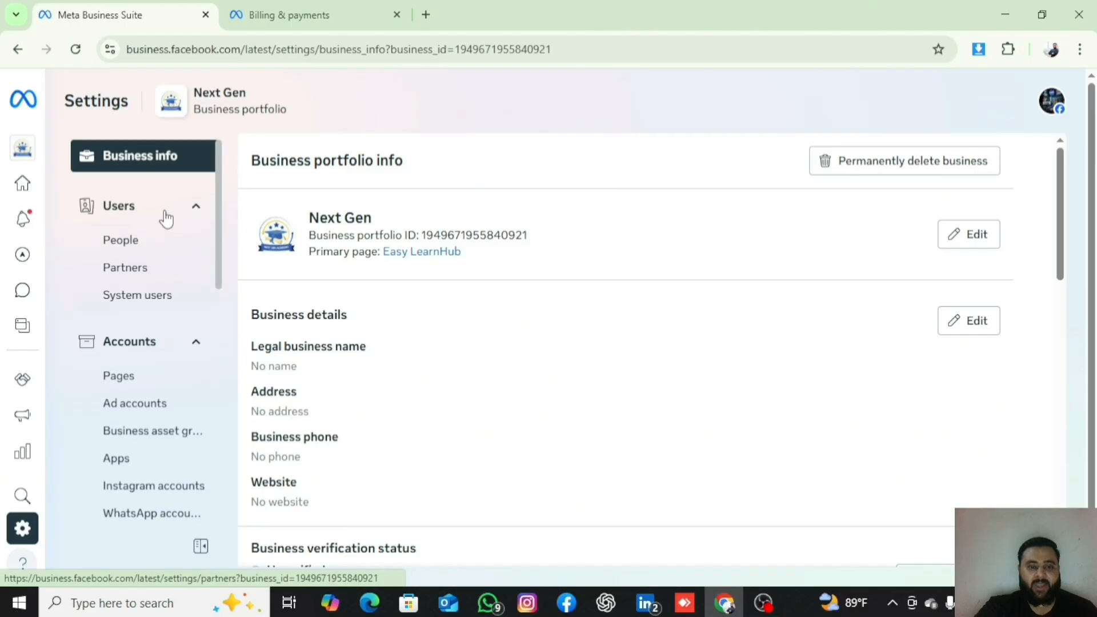
Review the portfolio's business info, including verification status, business options, the portfolio name and the ad account creation limit
scroll(491, 320, "down", 3)
scroll(451, 305, "up", 3)
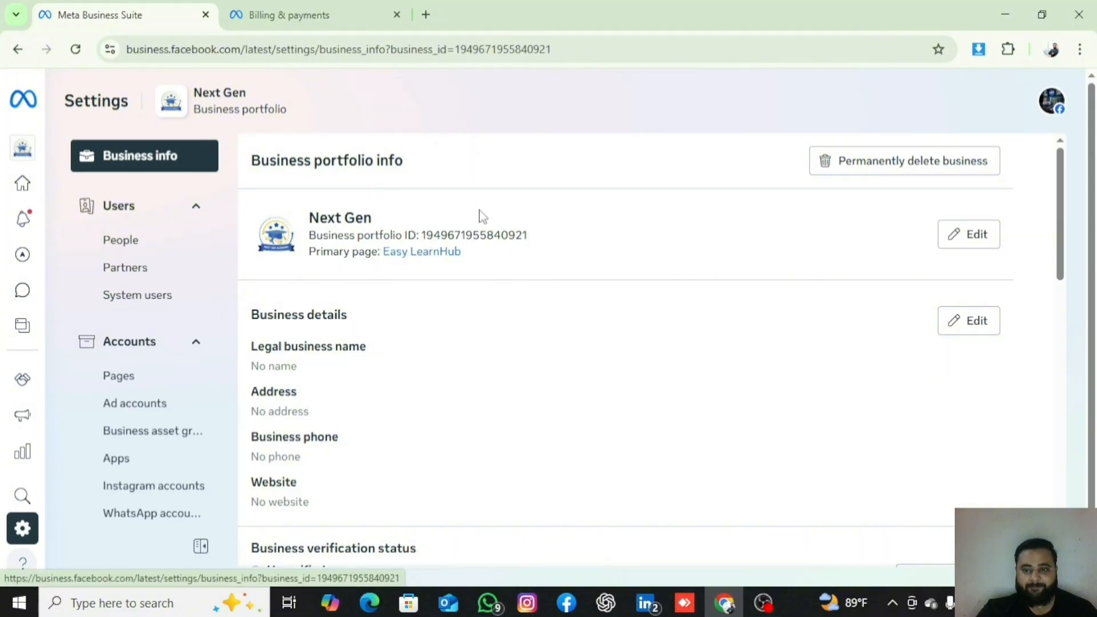
scroll(522, 297, "down", 5)
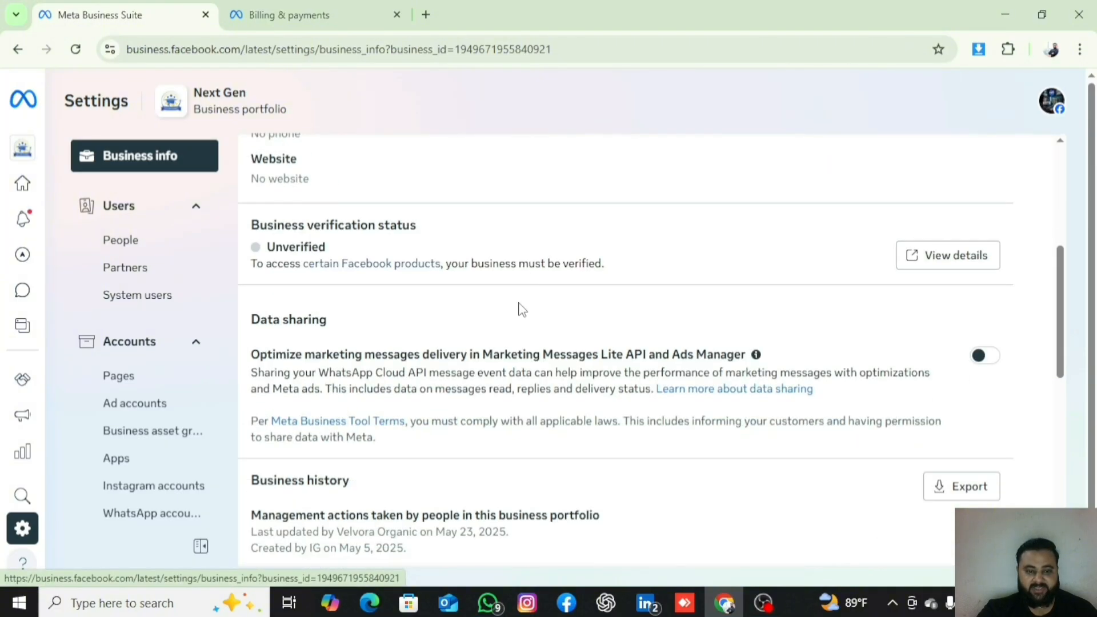
scroll(522, 310, "down", 9)
scroll(440, 292, "up", 1)
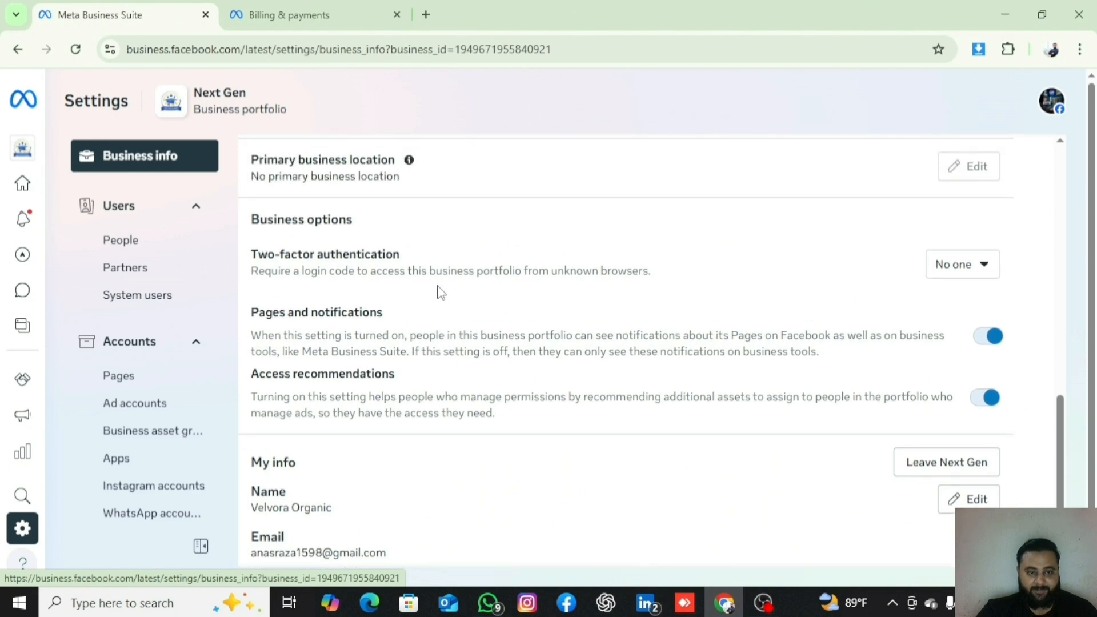
scroll(440, 292, "up", 5)
scroll(340, 294, "down", 3)
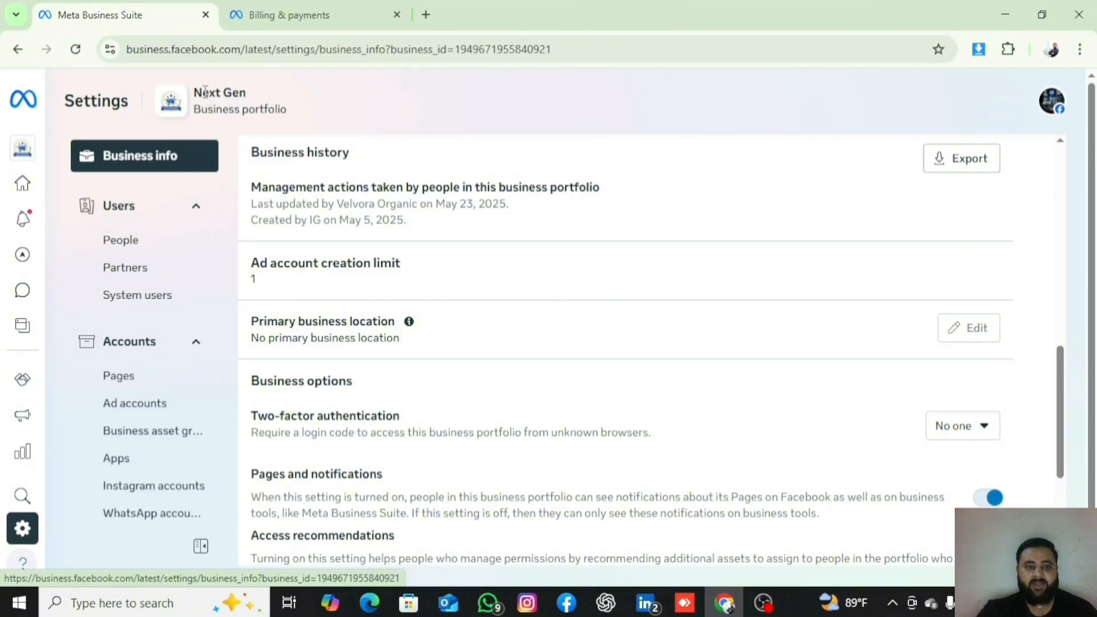
mouse_move(195, 92)
left_mouse_down()
mouse_move(241, 93)
mouse_move(198, 95)
left_mouse_up()
left_click(254, 105)
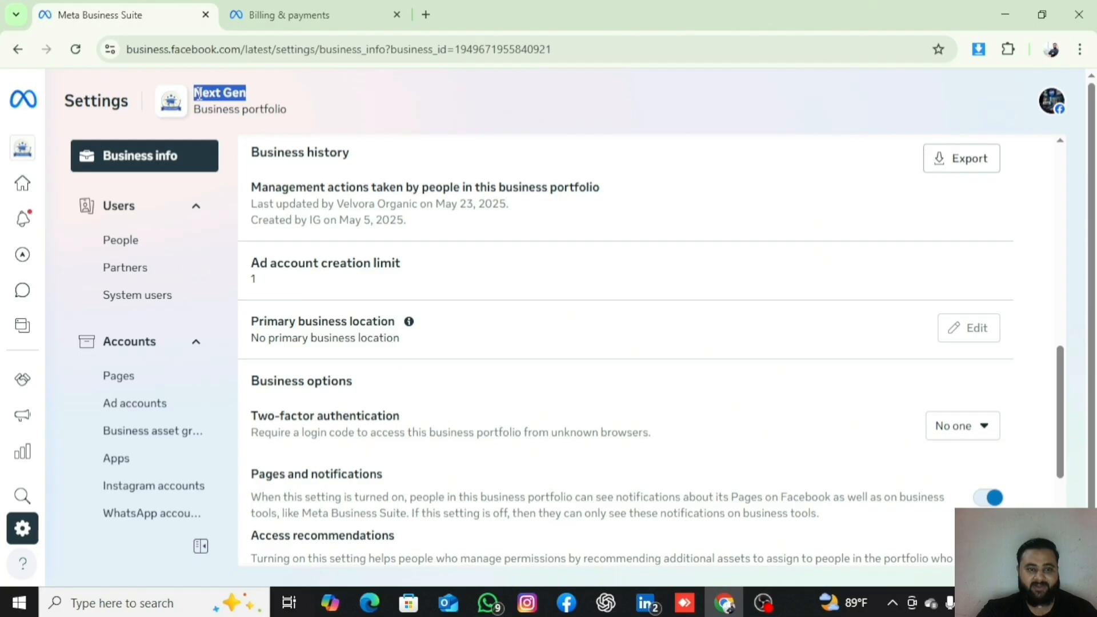
left_click(246, 92)
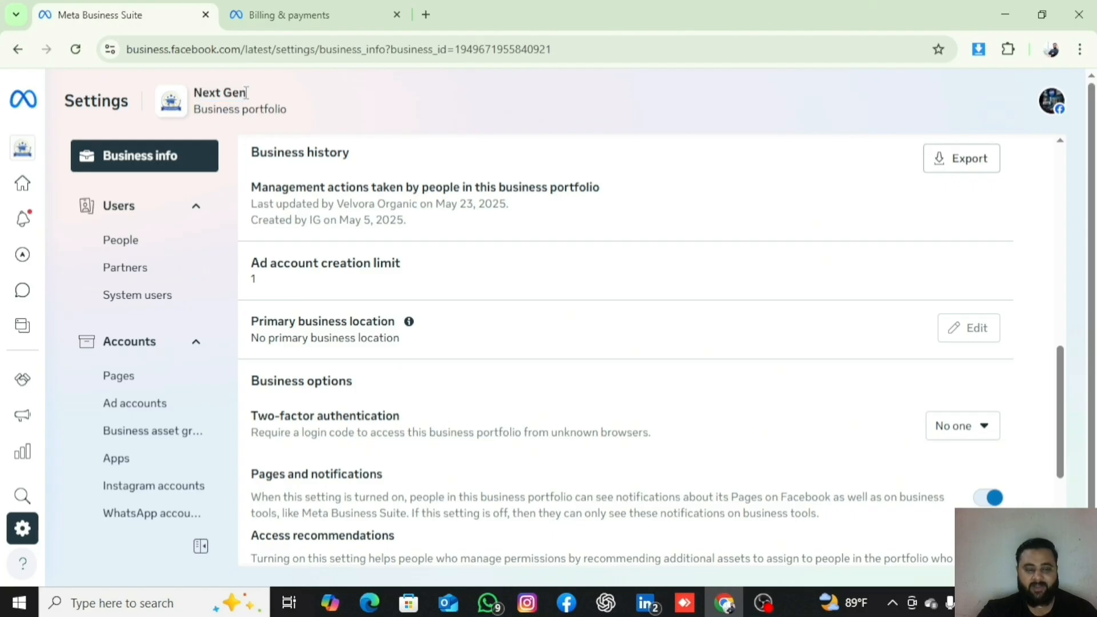
left_click_drag(246, 92, 197, 88)
left_click(266, 87)
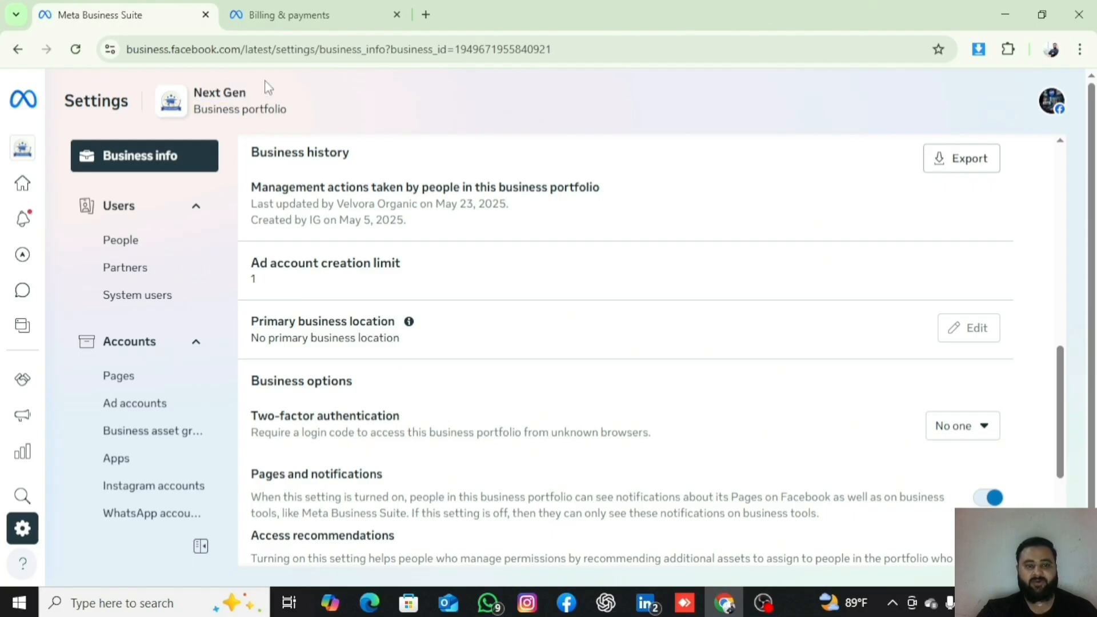
left_click_drag(400, 262, 250, 262)
left_click(273, 284)
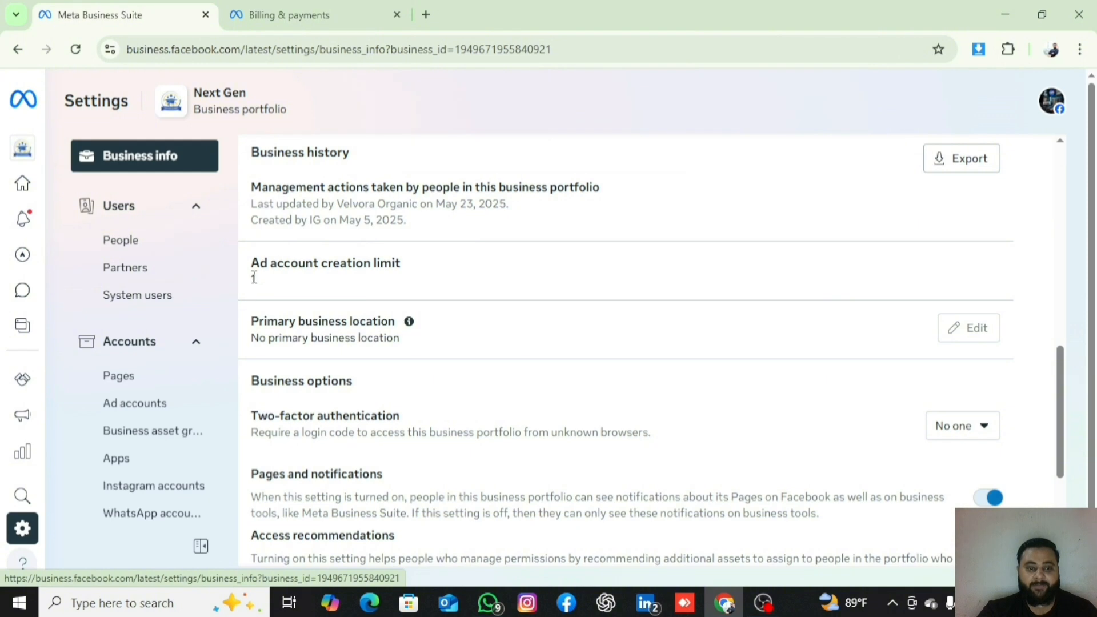
Recheck the portfolio's business details, verification status and ad account creation limit on the Business info page
scroll(323, 314, "up", 8)
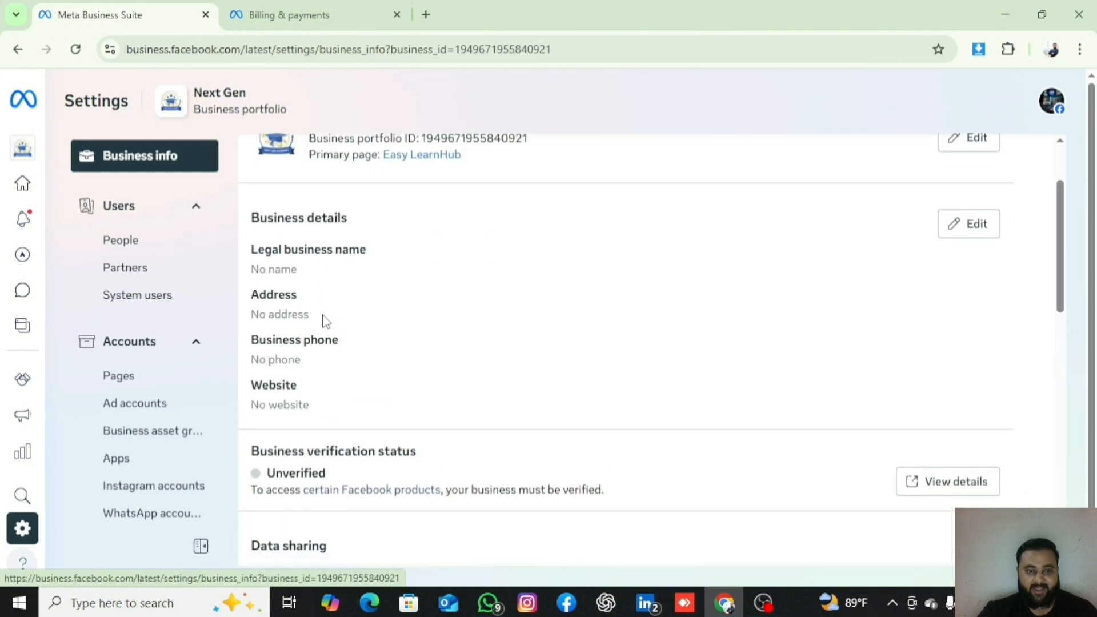
scroll(326, 322, "down", 8)
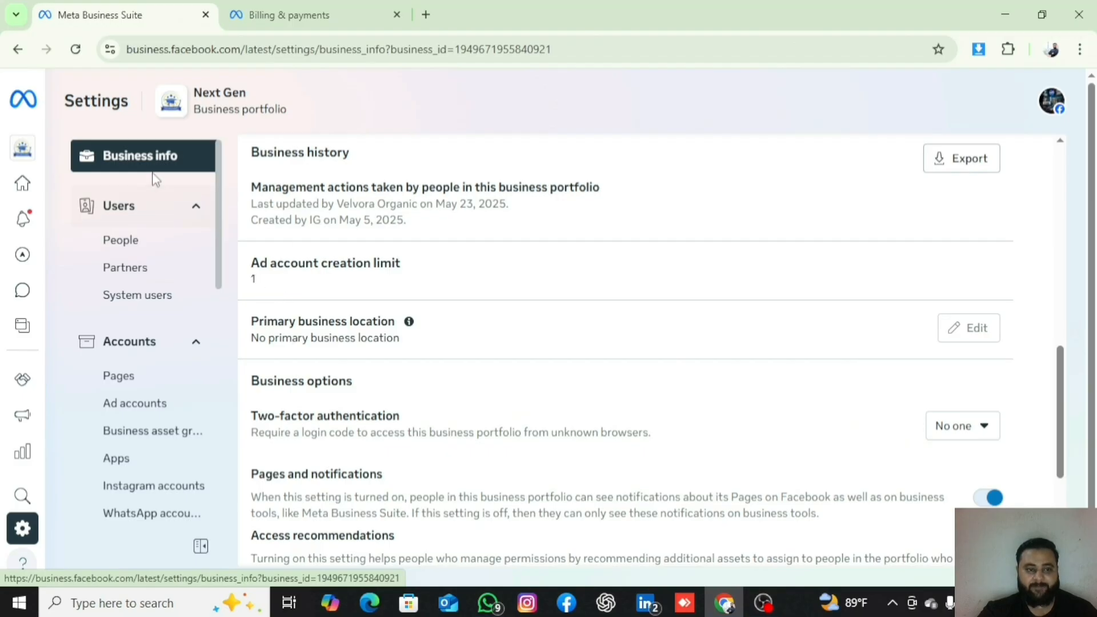
scroll(458, 276, "up", 8)
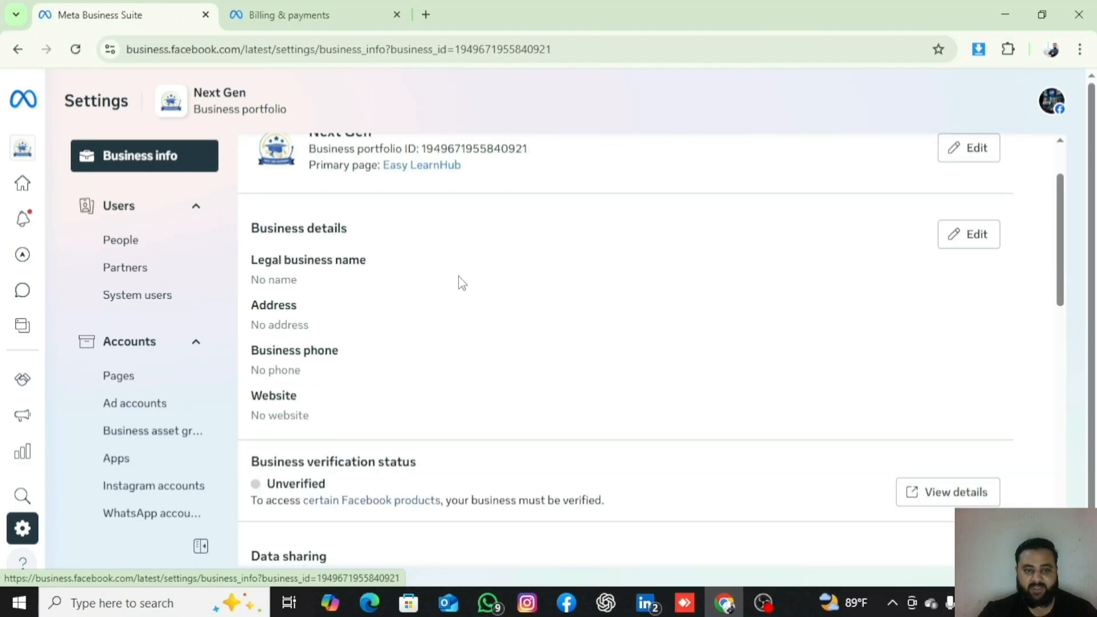
scroll(457, 284, "down", 8)
scroll(457, 284, "down", 1)
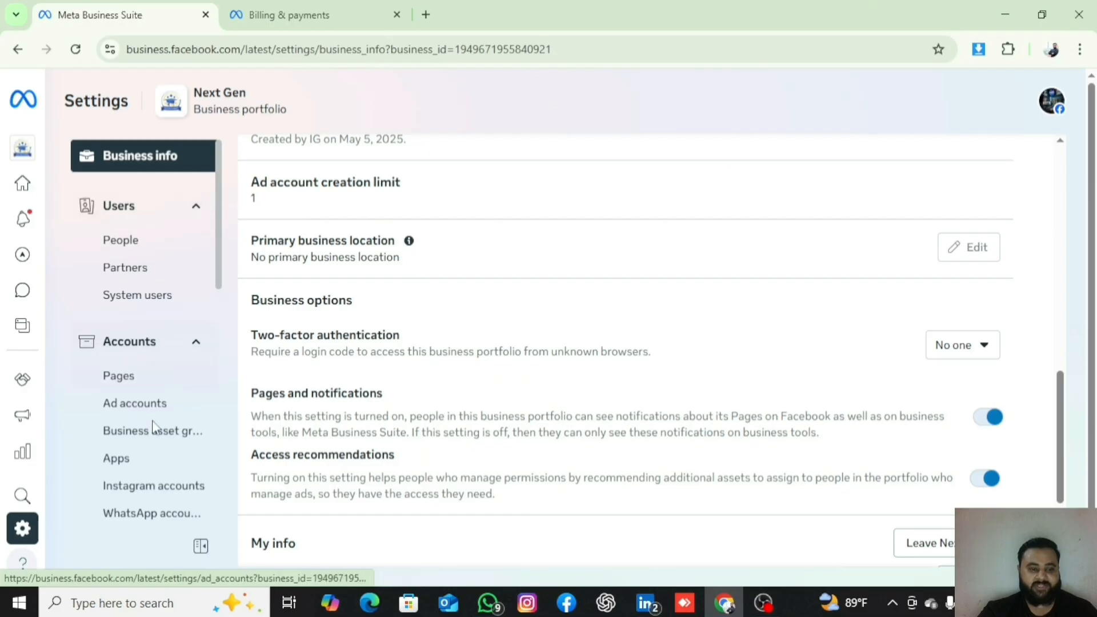
Open the portfolio's ad accounts, view the options for adding an ad account, and close them without choosing one
scroll(153, 429, "down", 4)
scroll(129, 417, "up", 3)
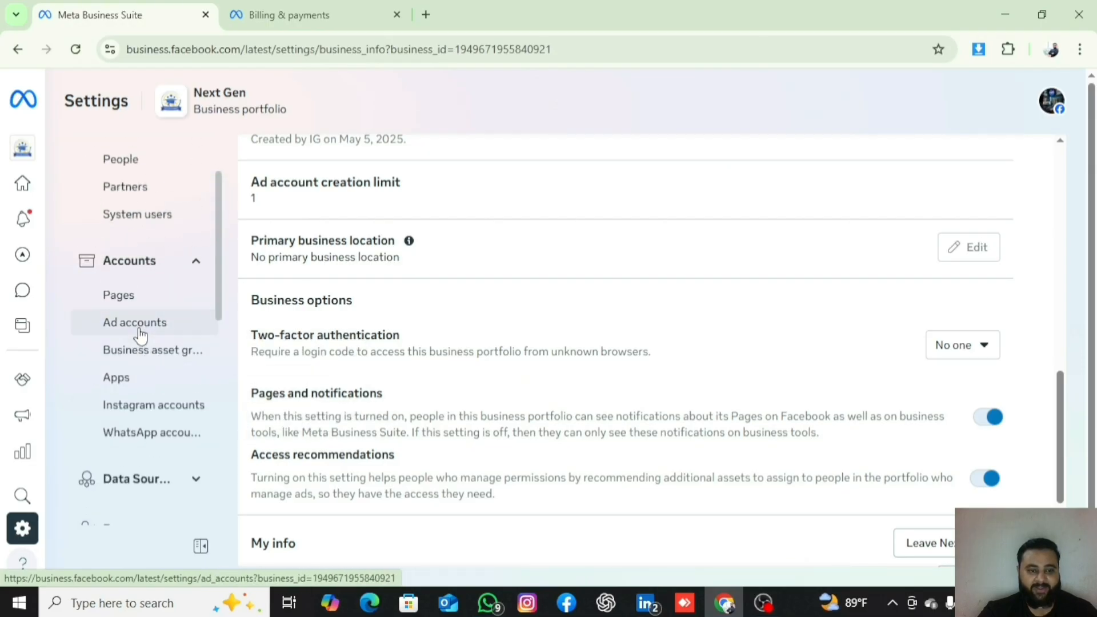
left_click(140, 328)
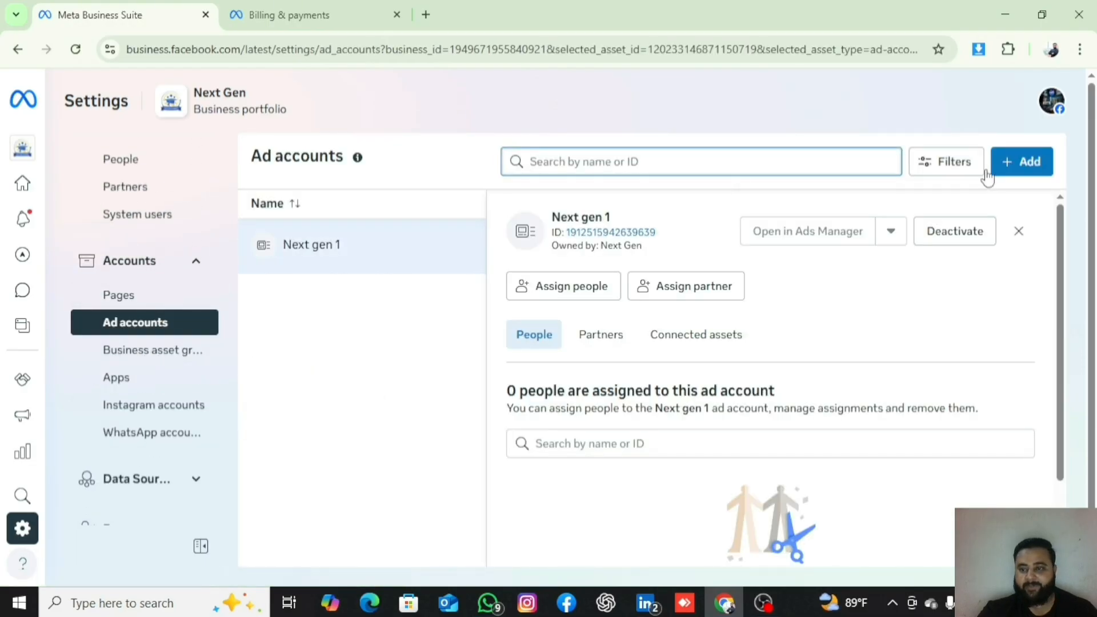
left_click(1008, 167)
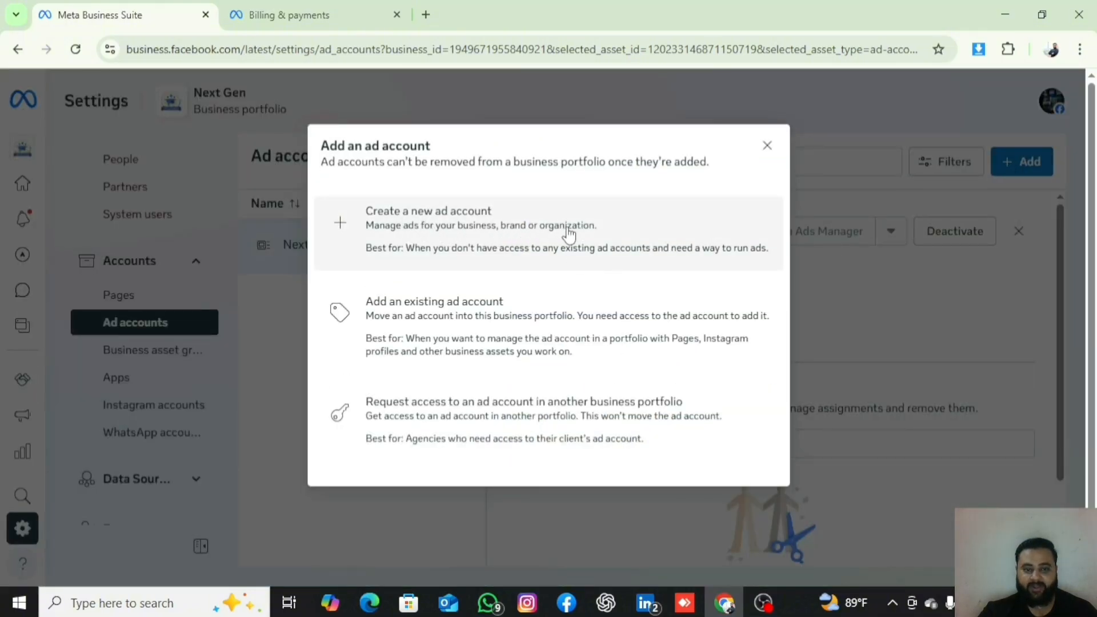
left_click(766, 146)
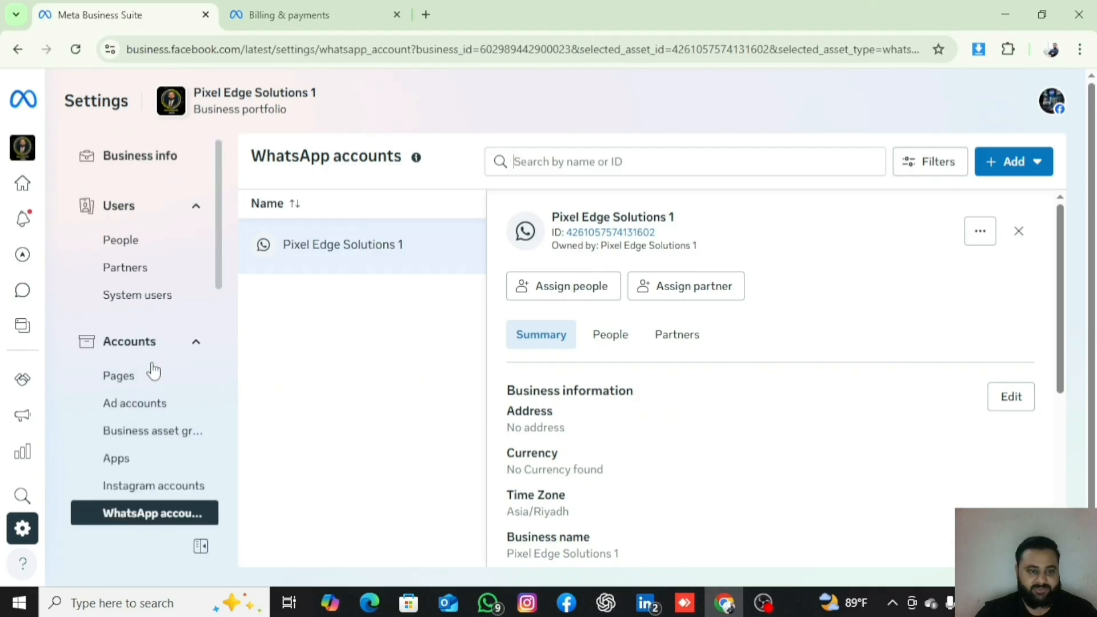
Start inviting a person to the Pixel Edge Solutions 1 portfolio and enter the invitee's email address
scroll(143, 349, "down", 2)
scroll(131, 291, "up", 2)
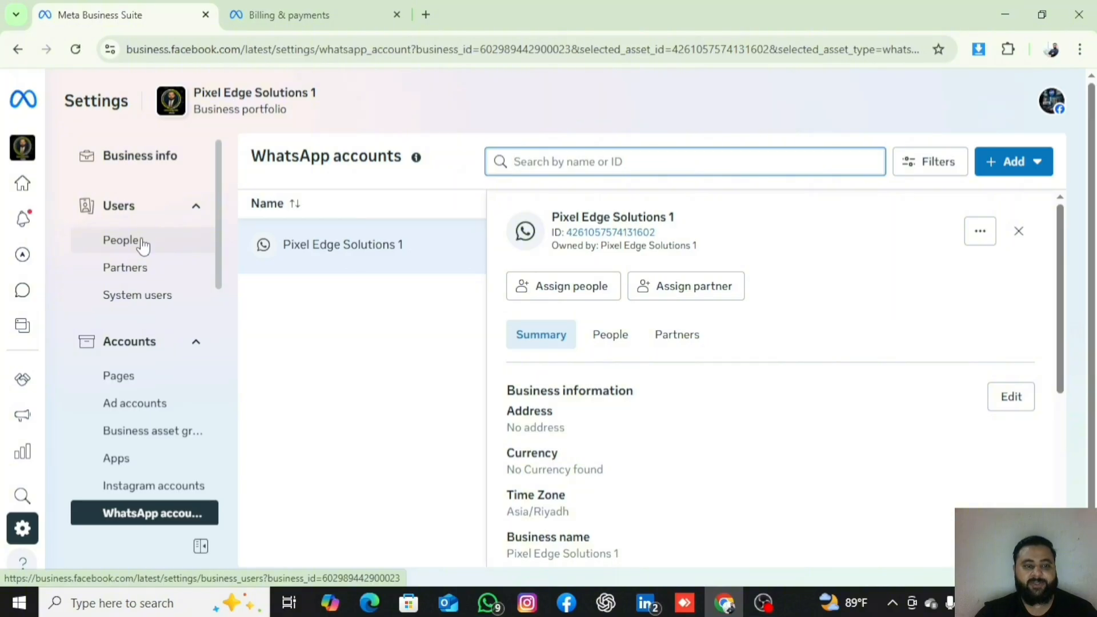
left_click(143, 245)
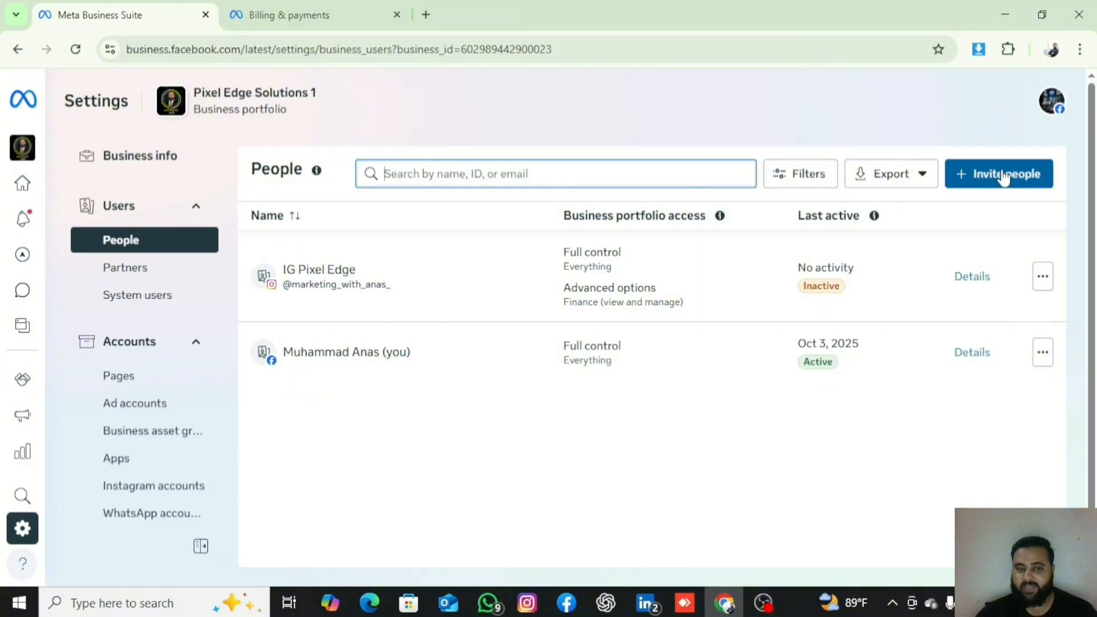
left_click(982, 184)
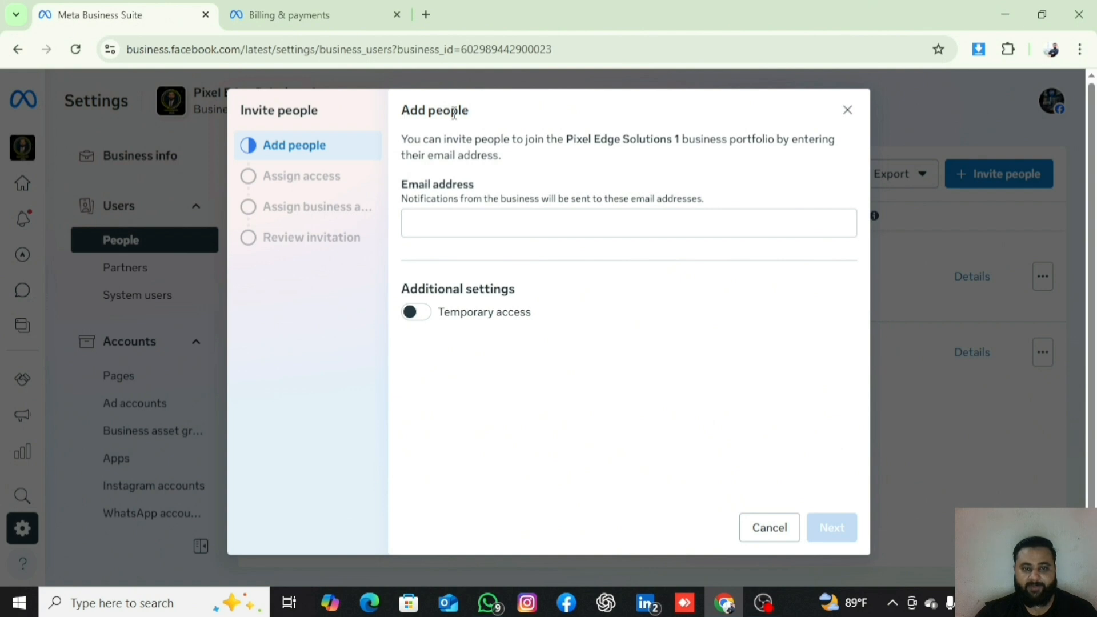
left_click(426, 227)
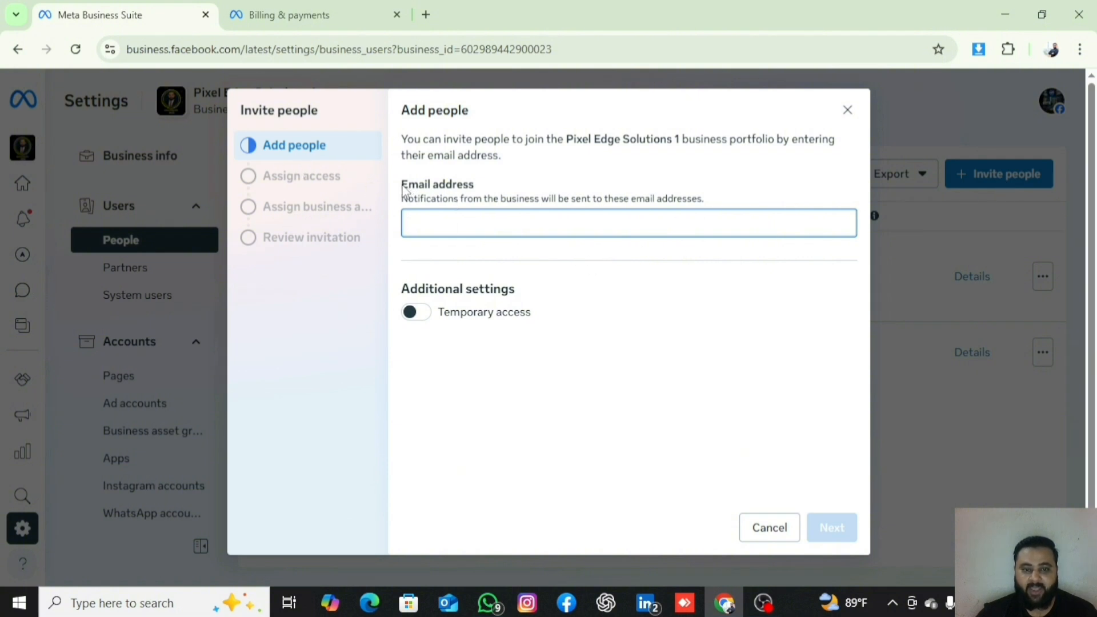
left_click_drag(404, 191, 477, 188)
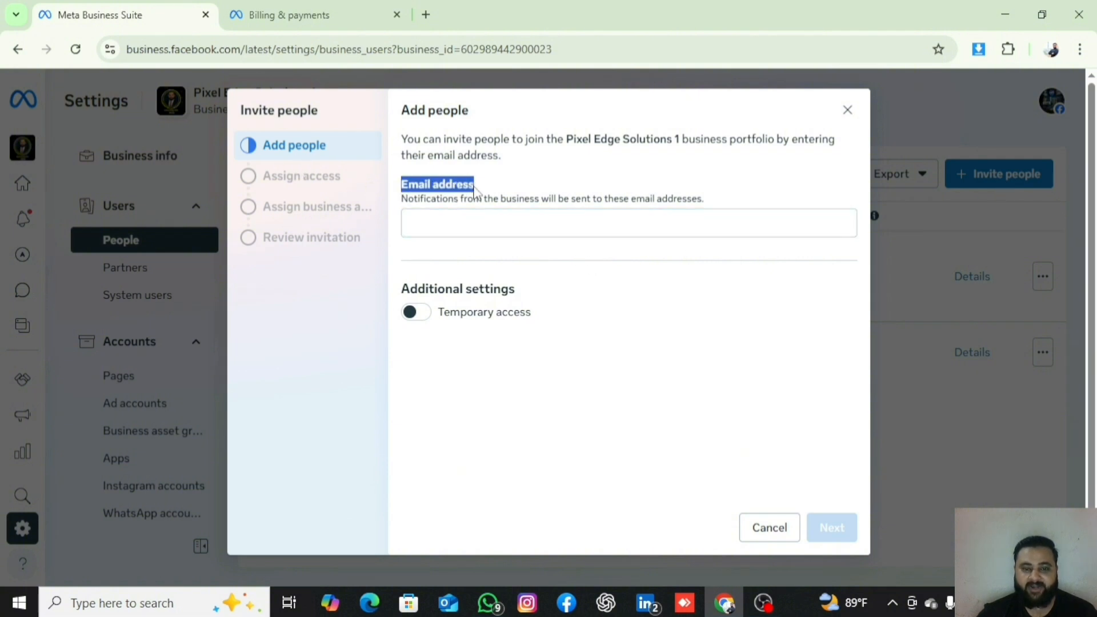
left_click(462, 223)
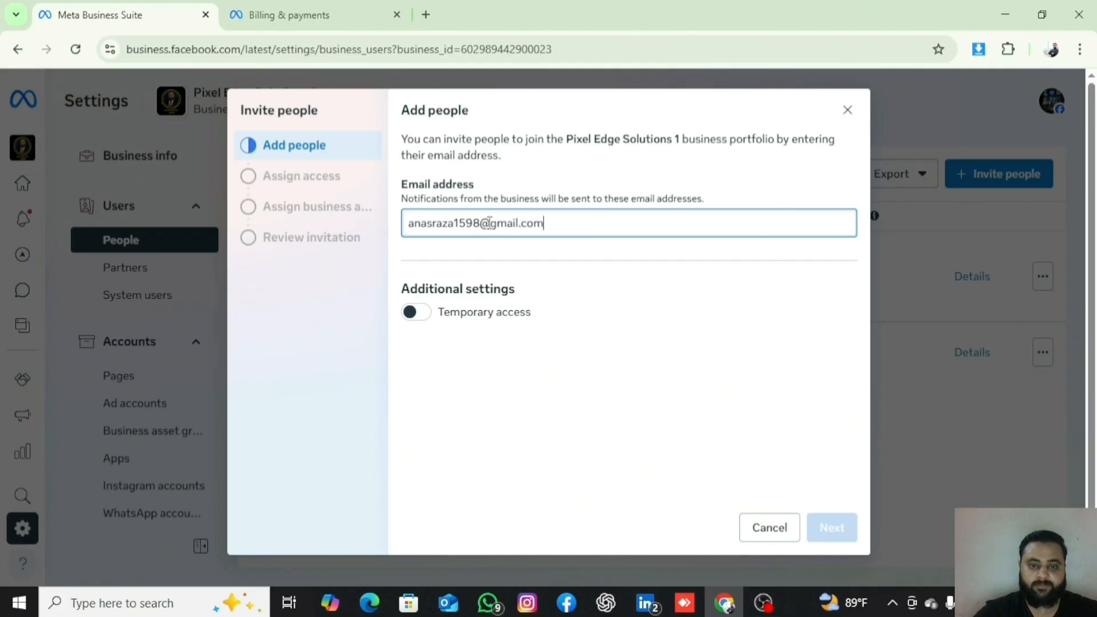
left_click(752, 310)
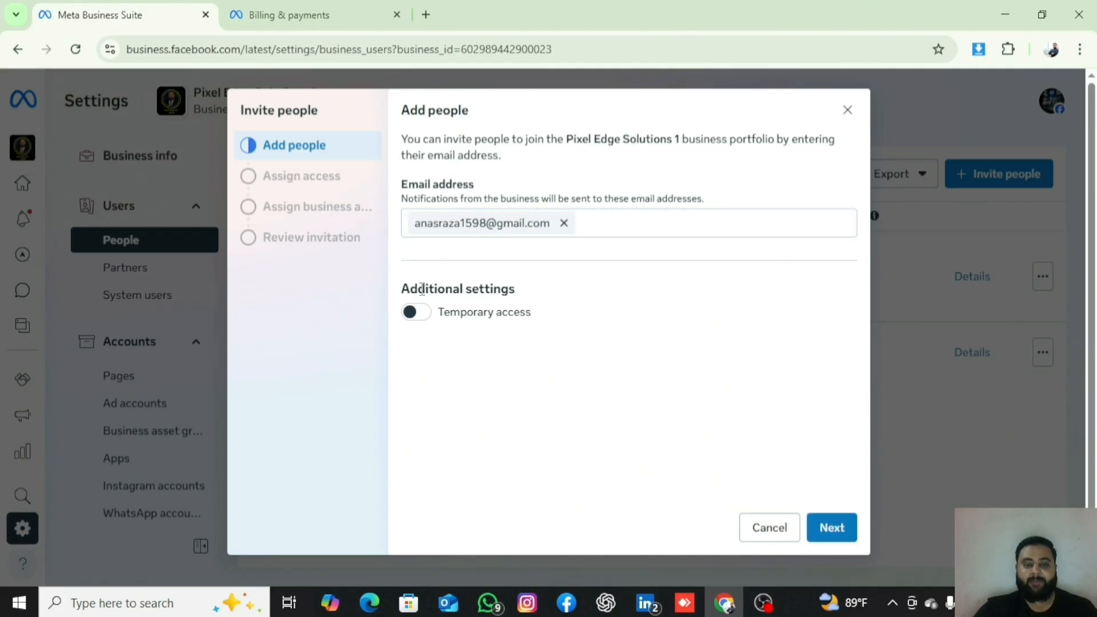
Enable temporary access to view its expiration options, and turn it back off
left_click(414, 314)
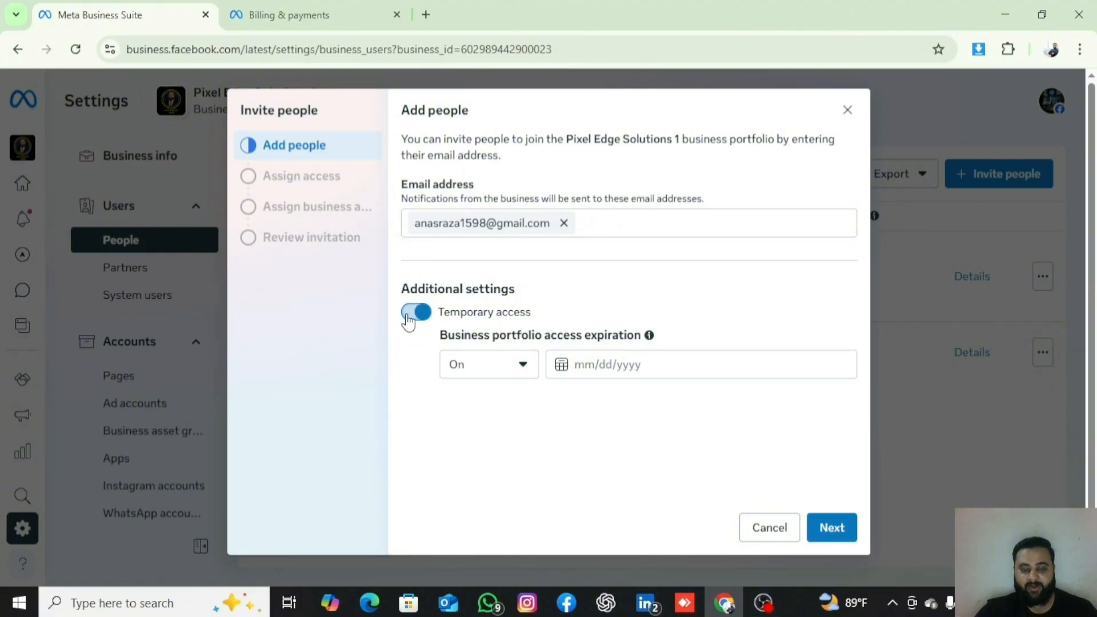
left_click(527, 369)
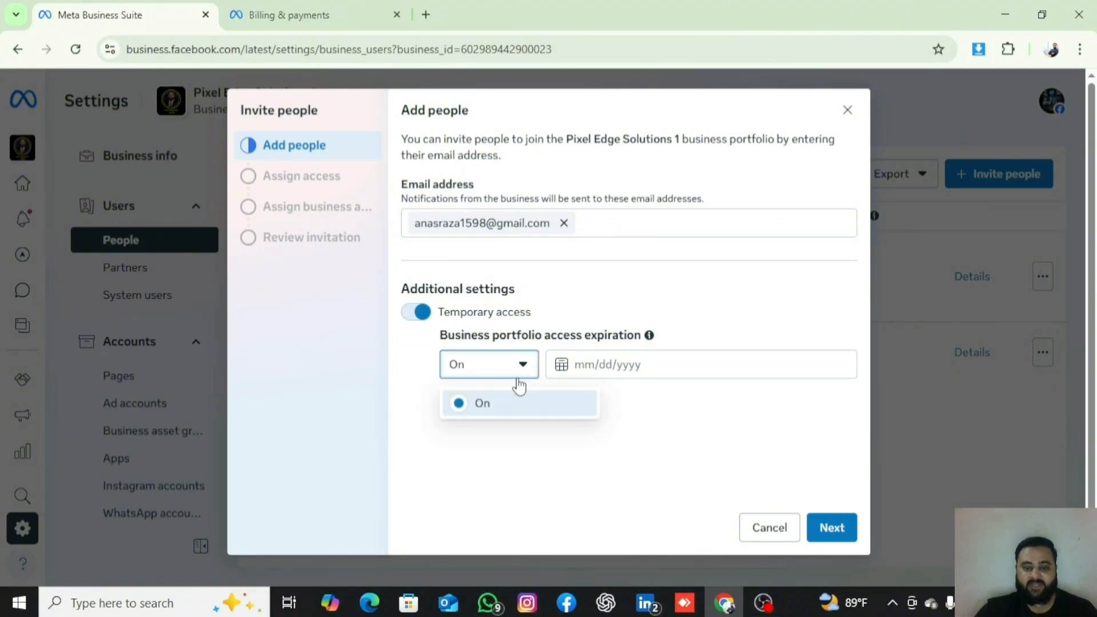
left_click(544, 290)
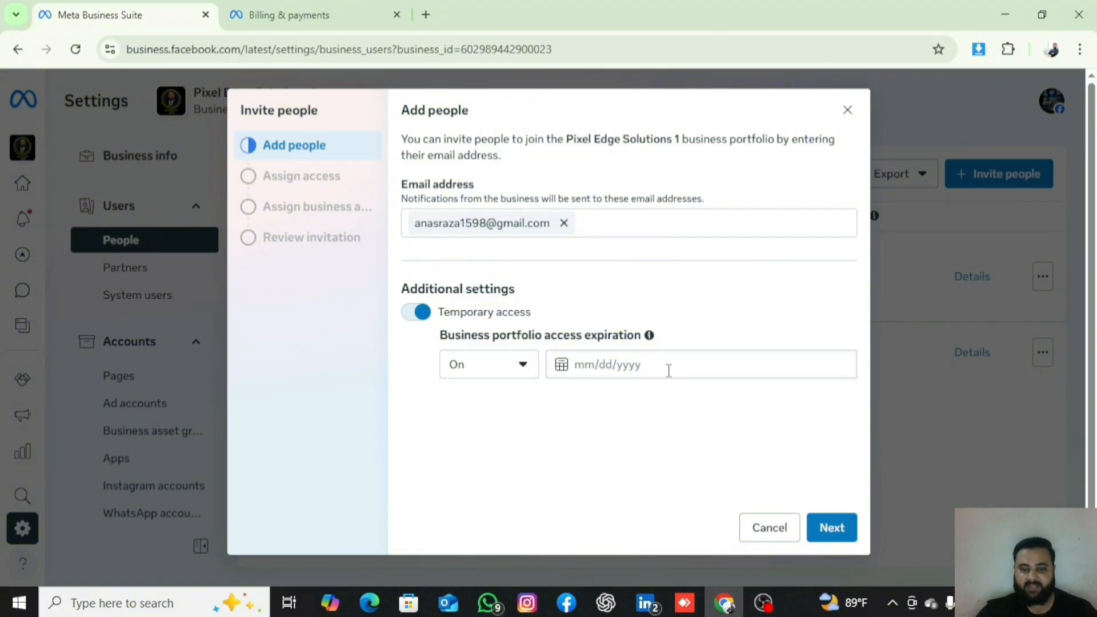
left_click(426, 317)
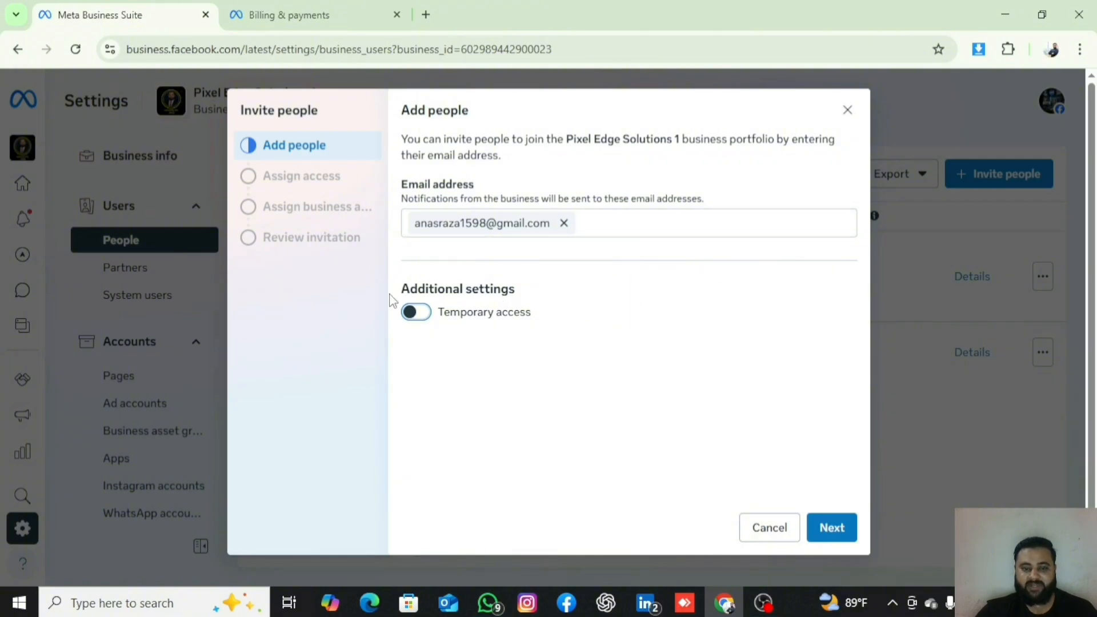
Continue to access assignment and allow the invitee to manage apps and integrations
left_click(833, 525)
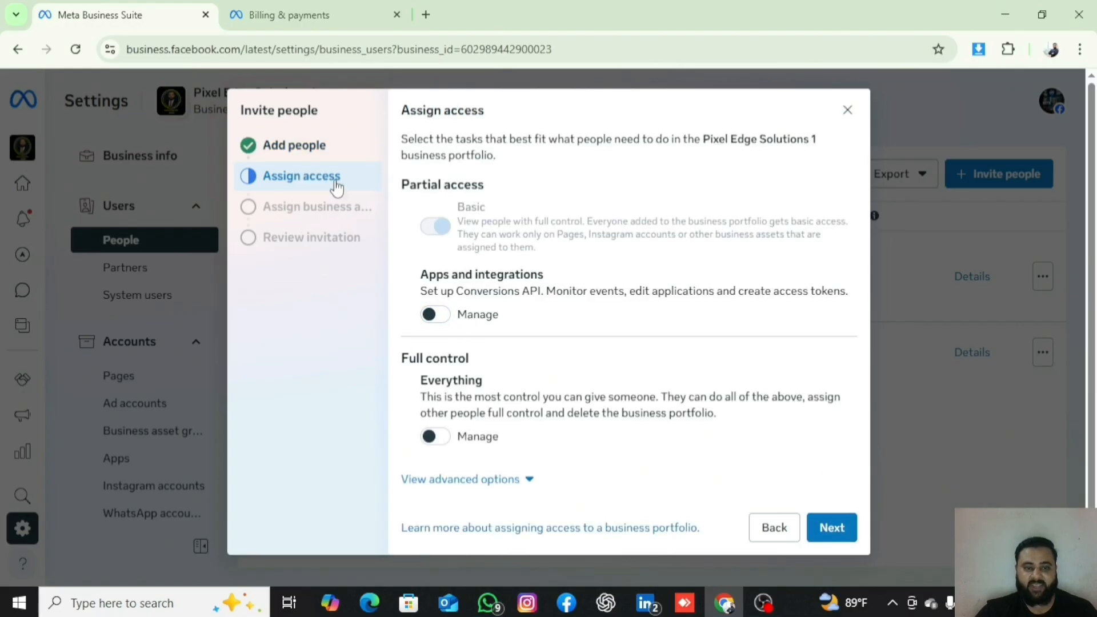
scroll(472, 285, "down", 1)
scroll(492, 320, "up", 1)
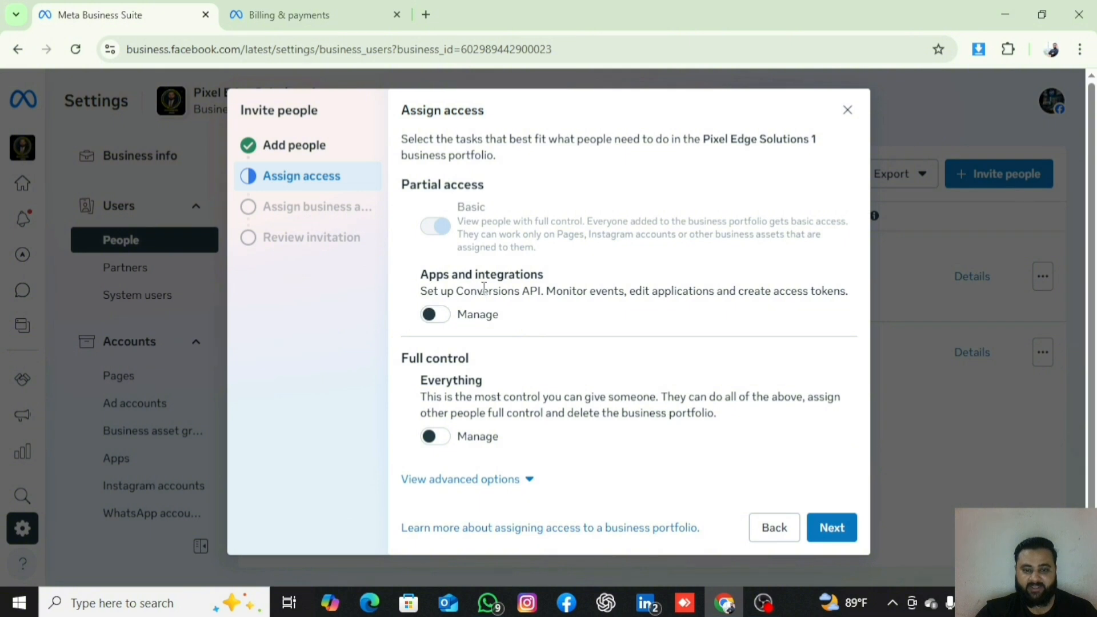
left_click(430, 314)
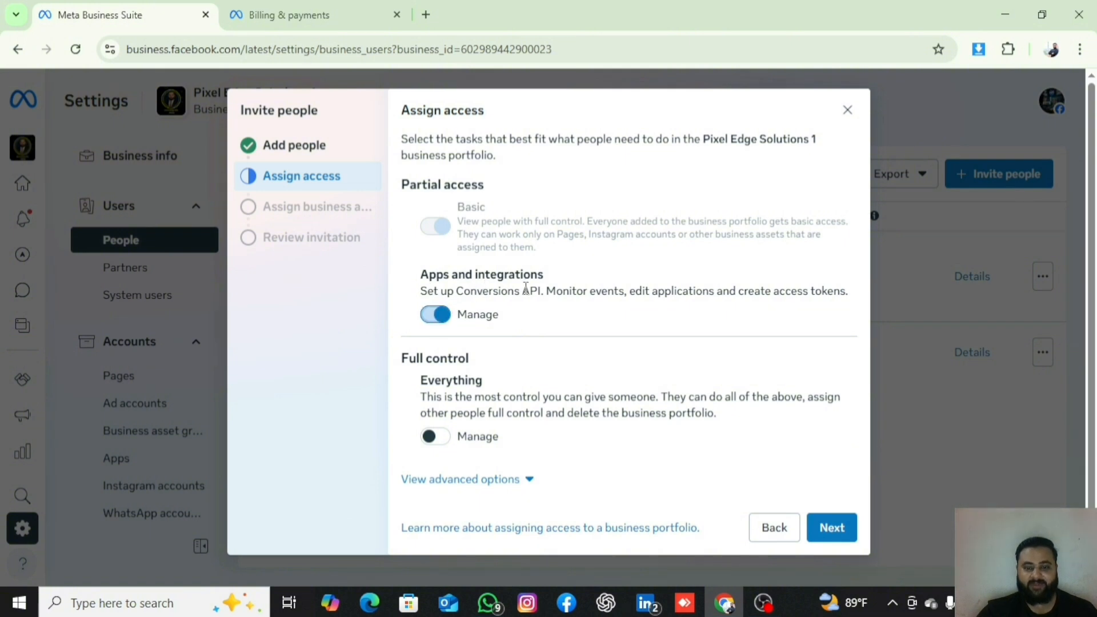
left_click_drag(522, 291, 509, 293)
left_click(486, 297)
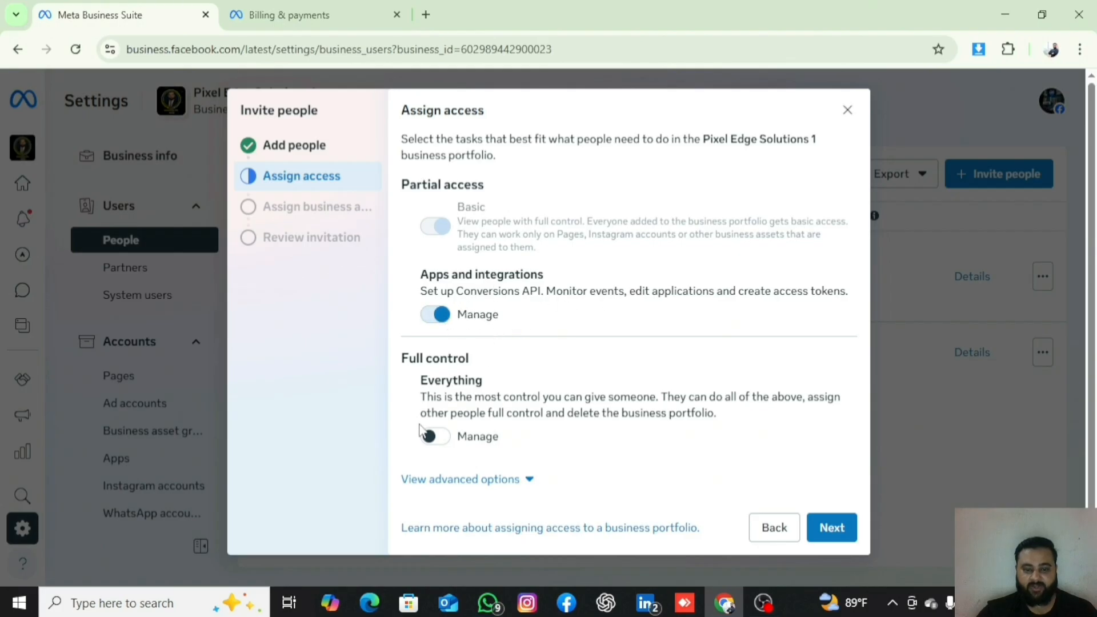
Grant the invitee full control of everything in the portfolio and continue to business asset assignment
left_click(430, 437)
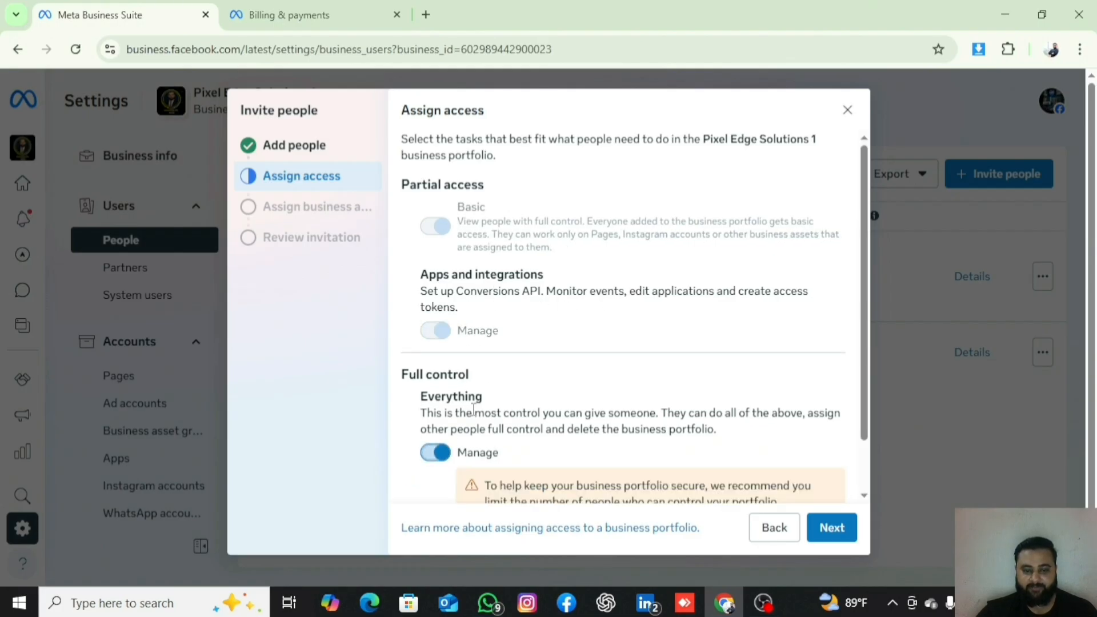
scroll(440, 422, "down", 2)
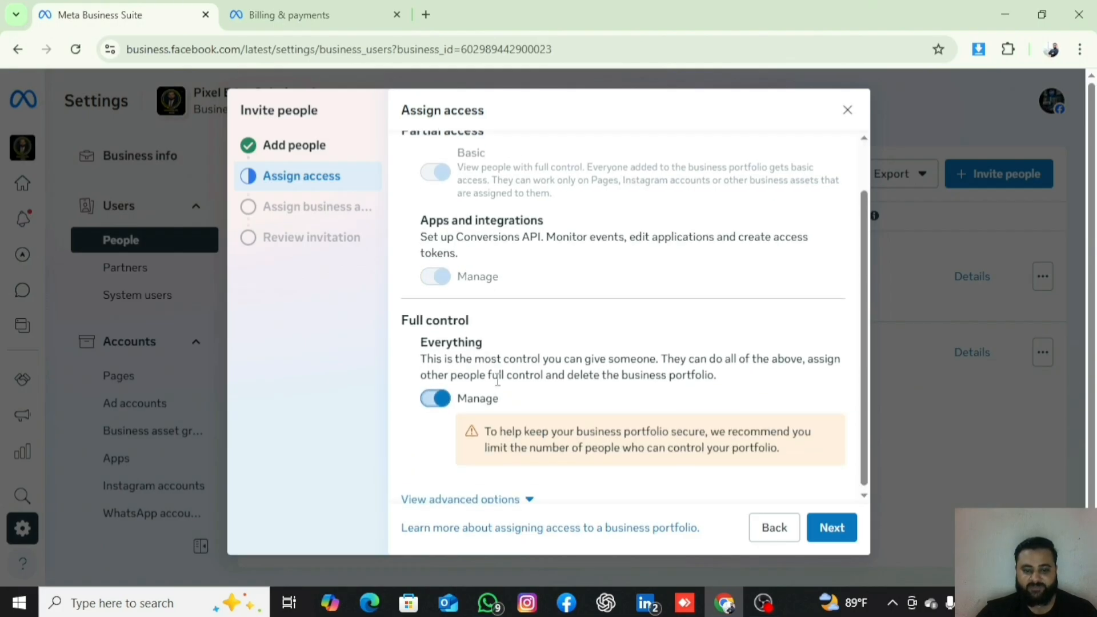
left_click(434, 392)
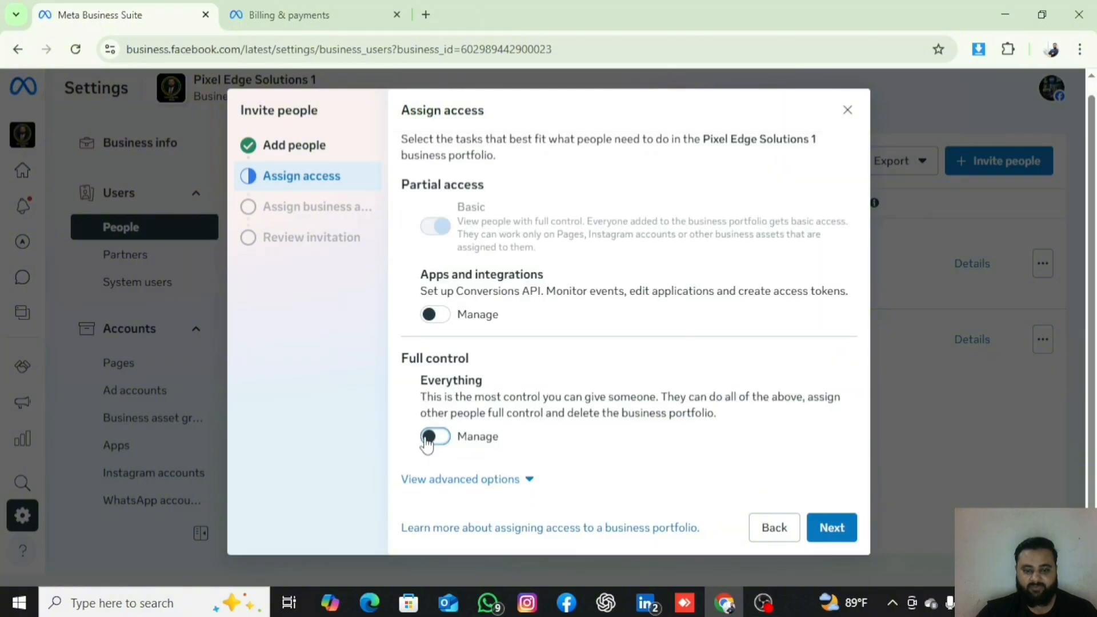
left_click(430, 436)
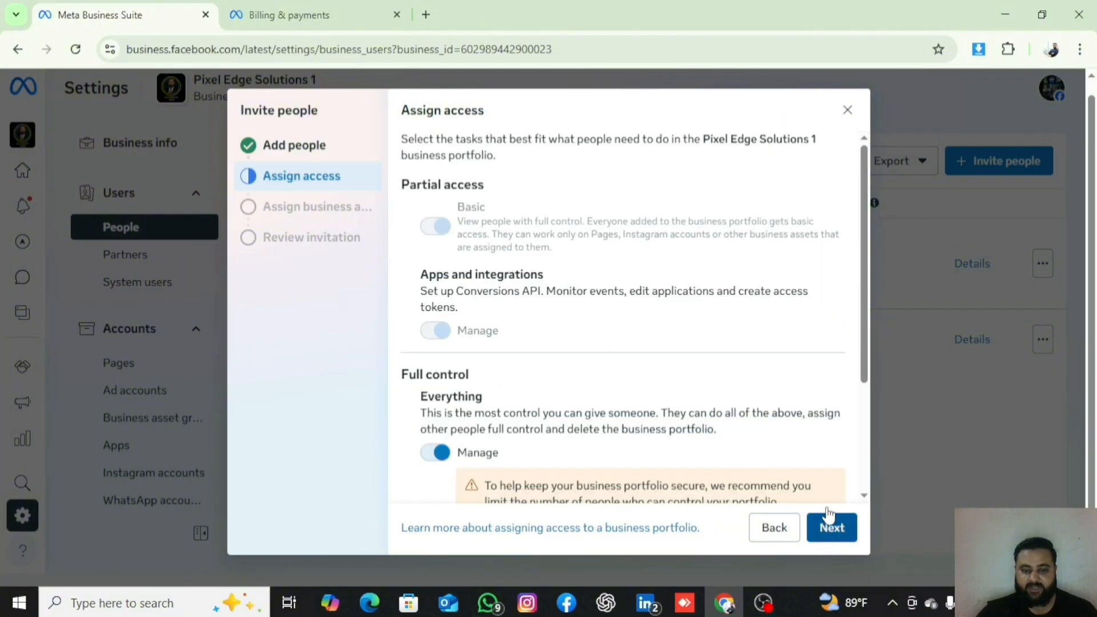
left_click(829, 515)
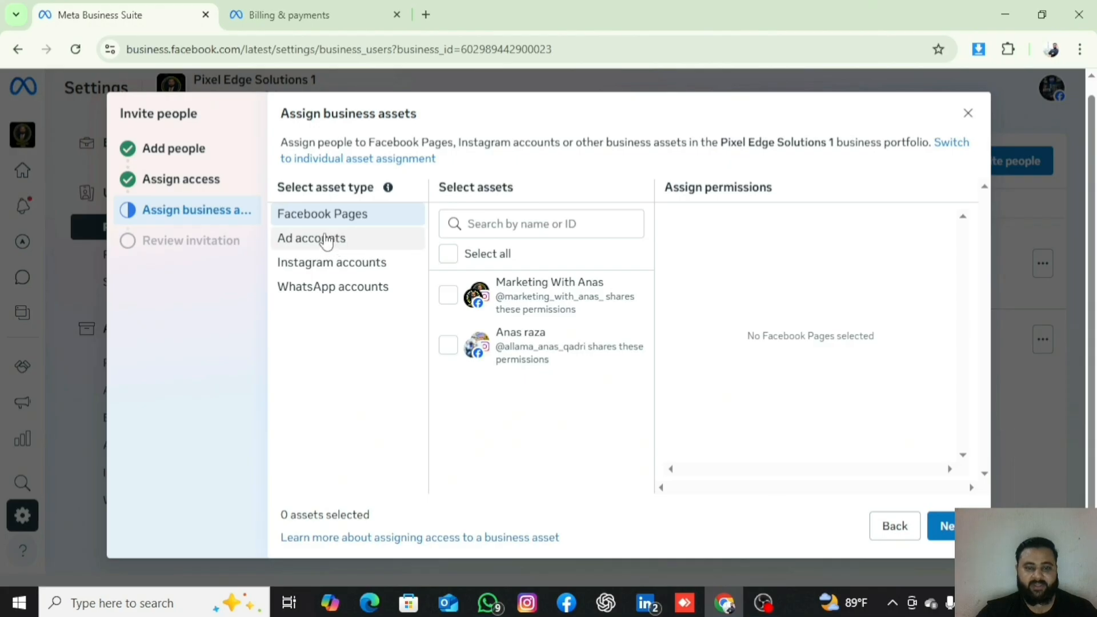
Browse the assignable ad and Instagram accounts, and assign the invitee the first listed Facebook Page with full control of everything
left_click(375, 247)
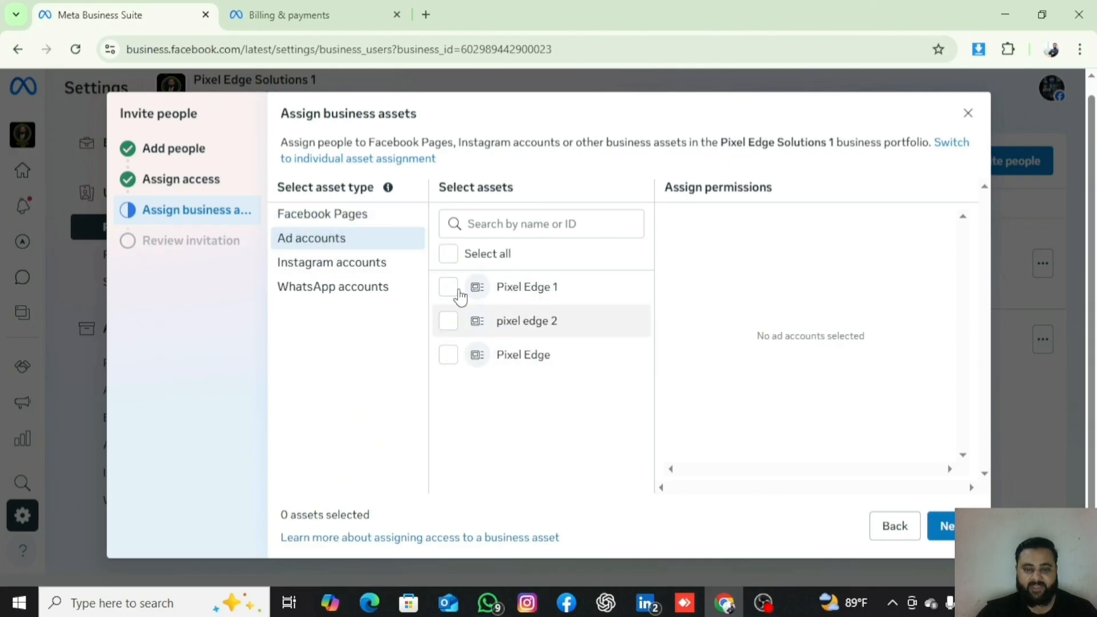
left_click(366, 268)
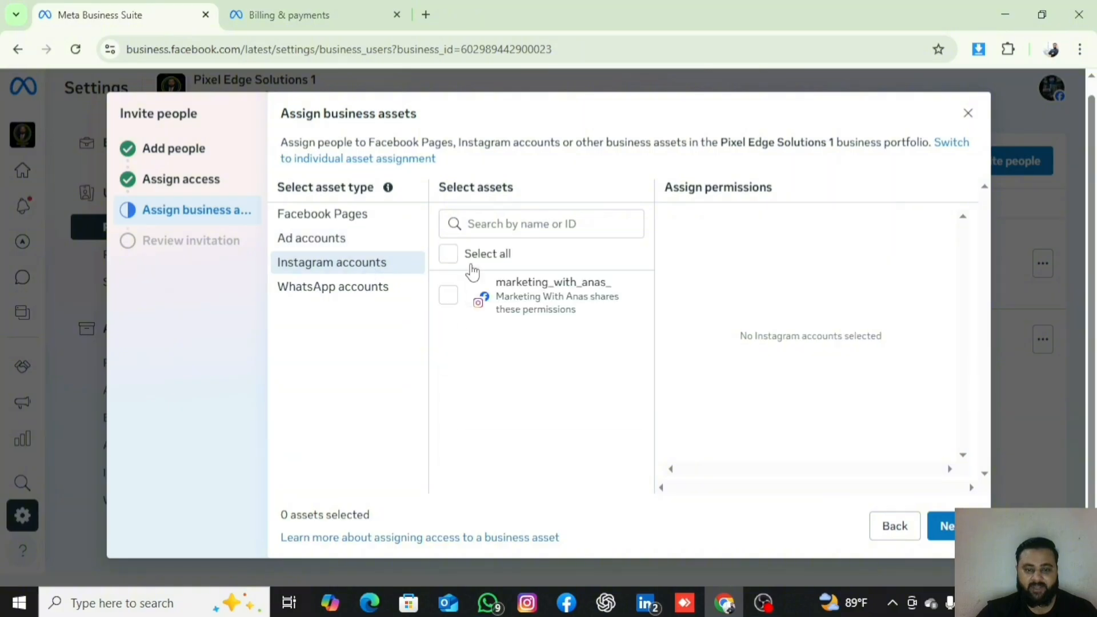
left_click(338, 219)
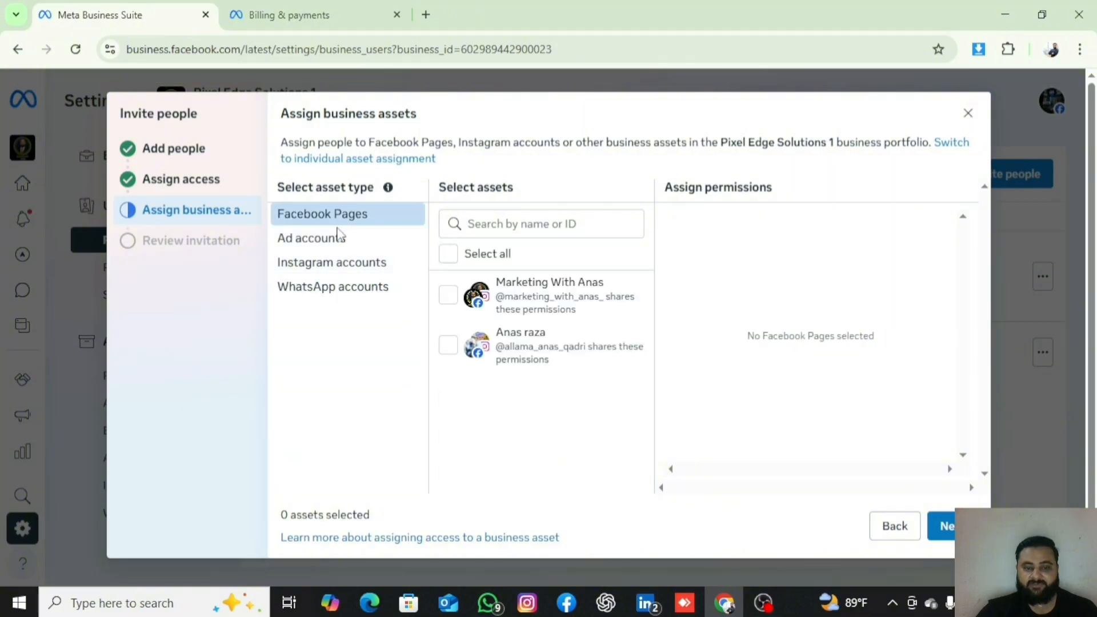
left_click(448, 295)
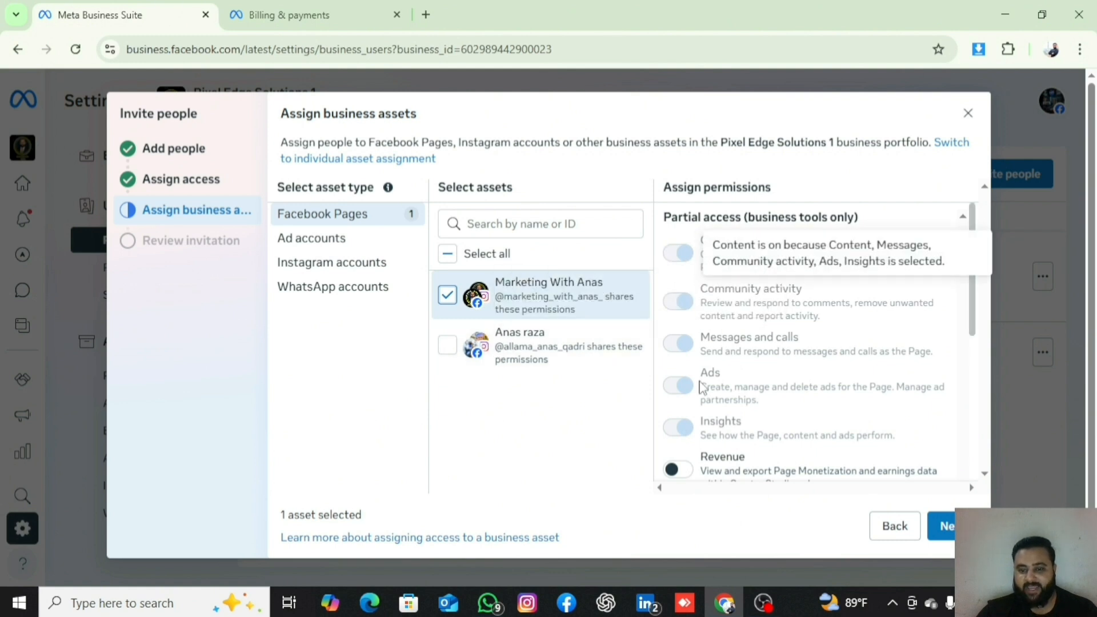
scroll(708, 378, "down", 5)
scroll(733, 360, "up", 3)
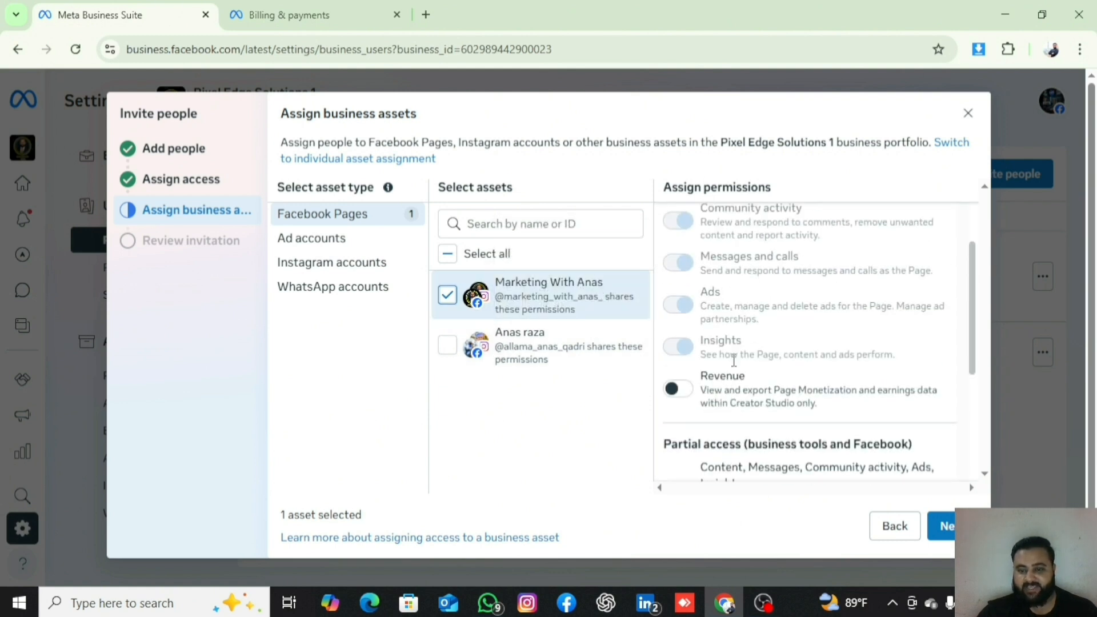
scroll(737, 383, "down", 4)
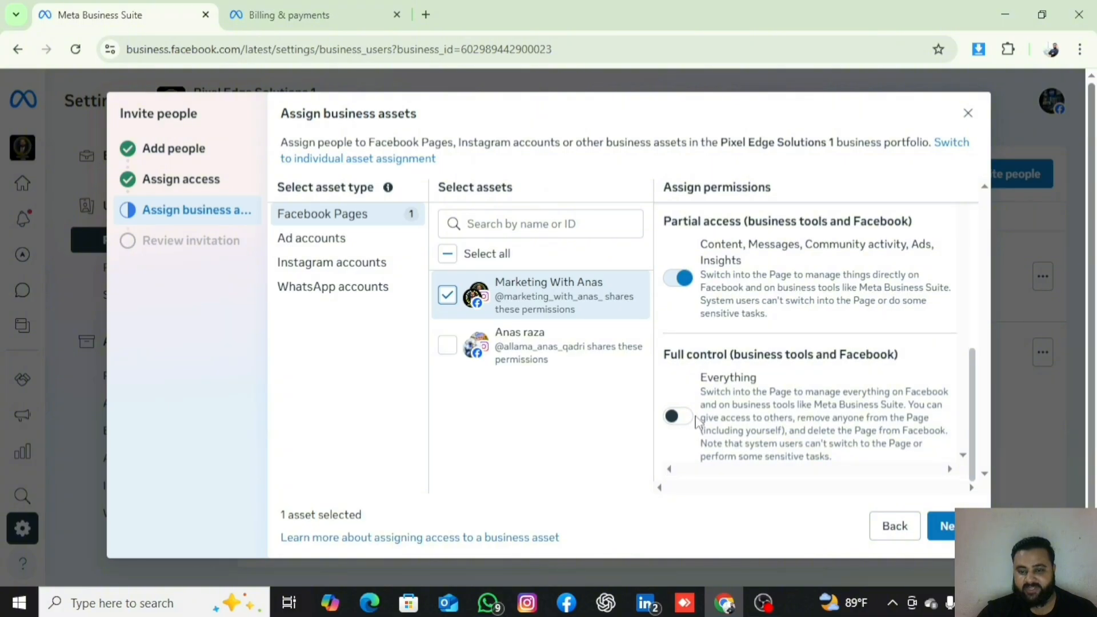
left_click(675, 420)
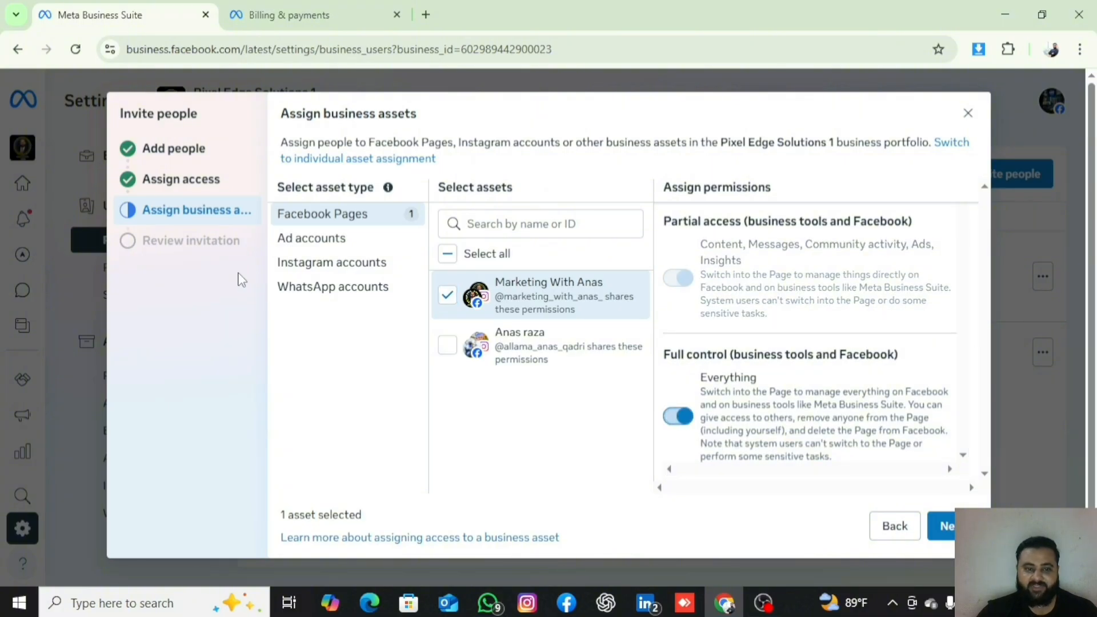
Assign the invitee the Pixel Edge 1 ad account with full control to manage ad accounts
left_click(296, 246)
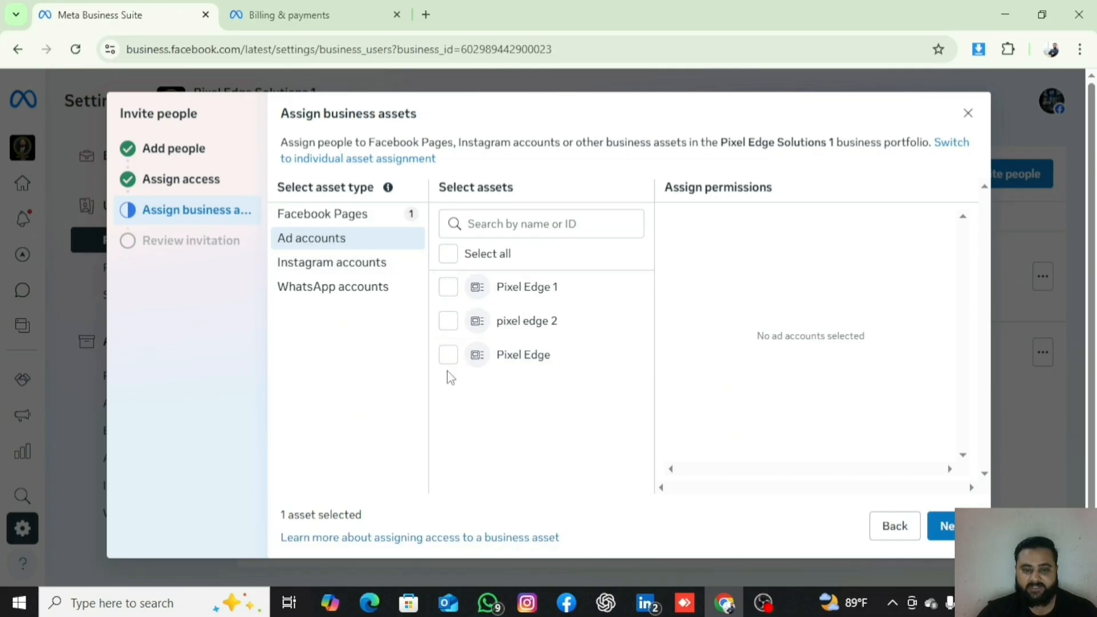
left_click(447, 288)
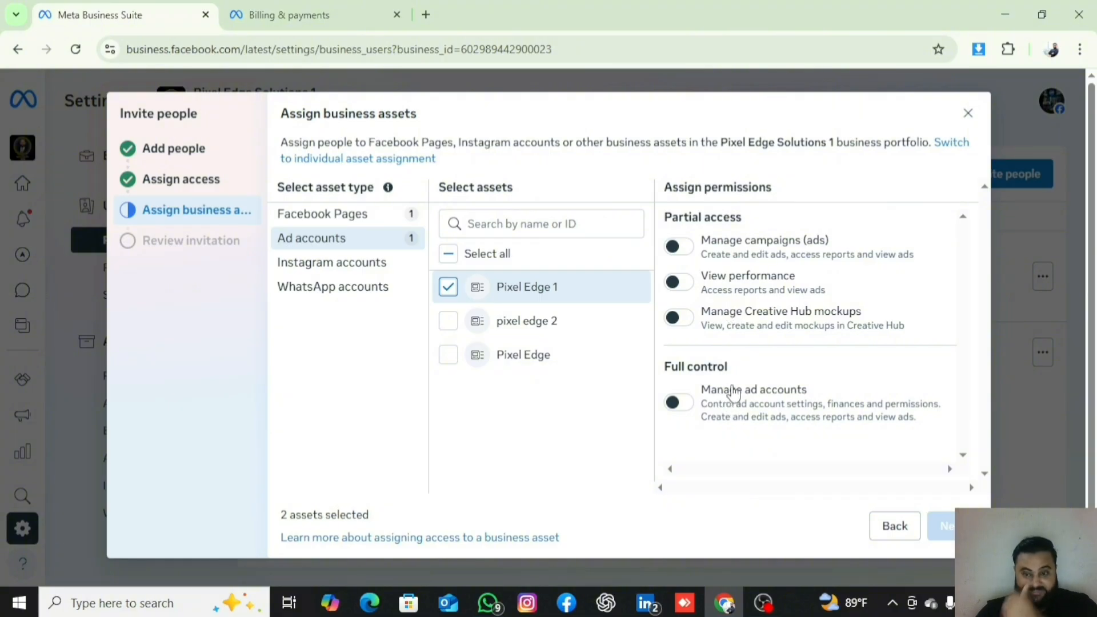
left_click(676, 404)
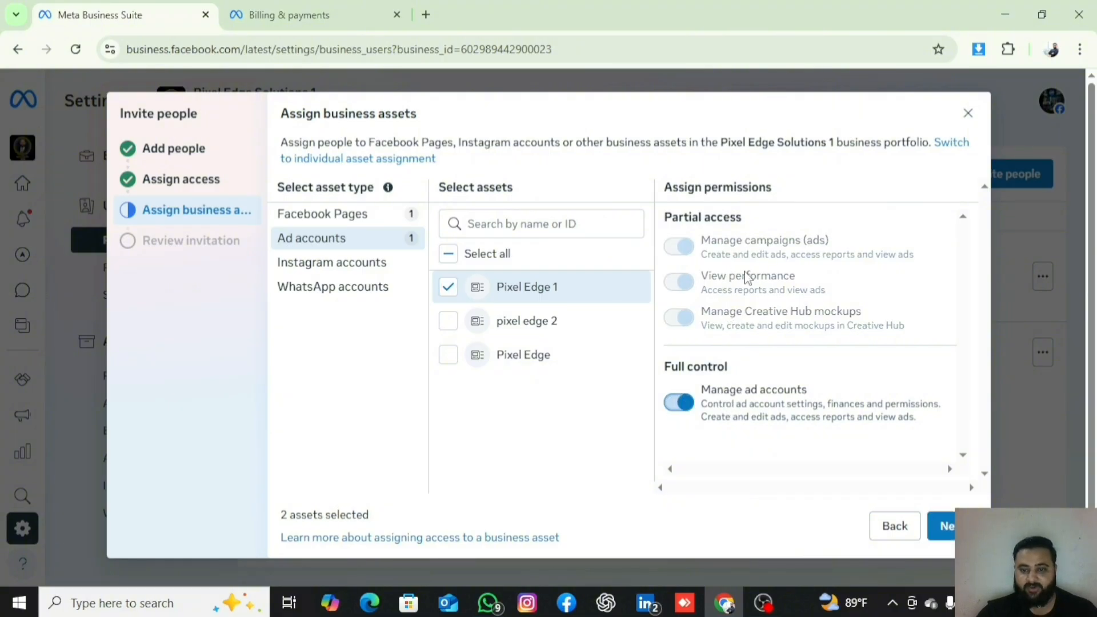
Assign the invitee the listed Instagram account with full control of everything and continue to the invitation review
left_click(343, 263)
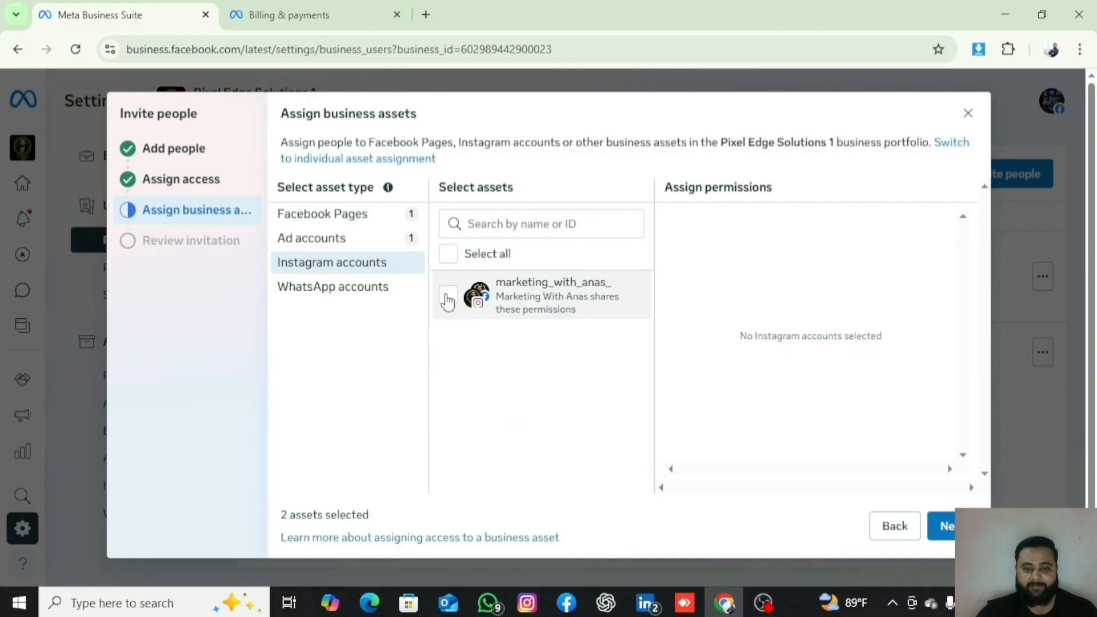
left_click(448, 301)
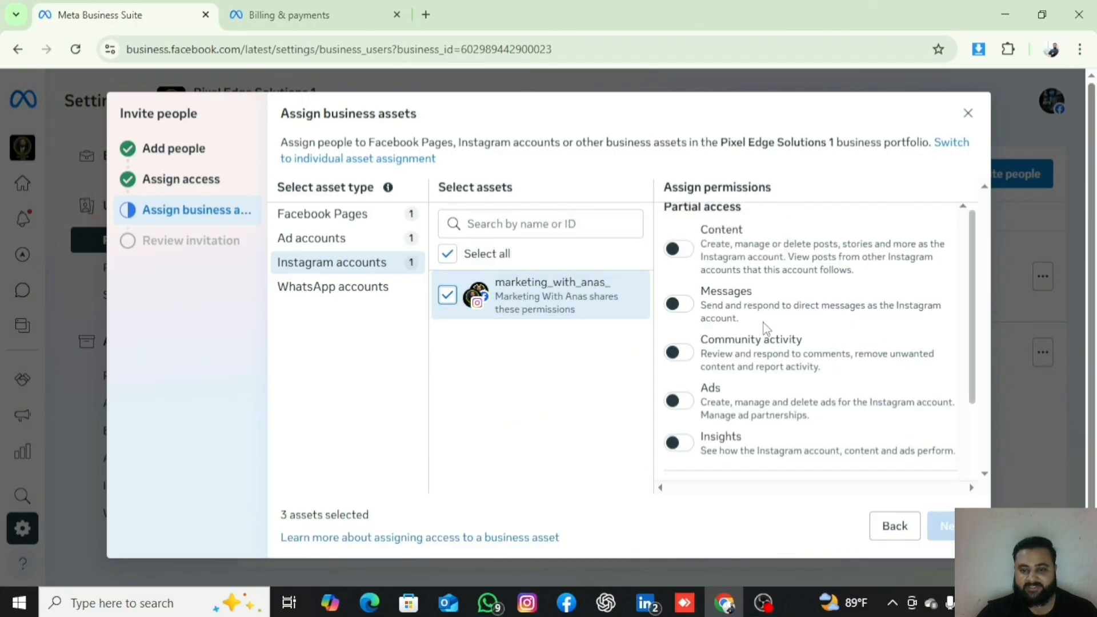
scroll(766, 327, "down", 3)
scroll(703, 257, "up", 4)
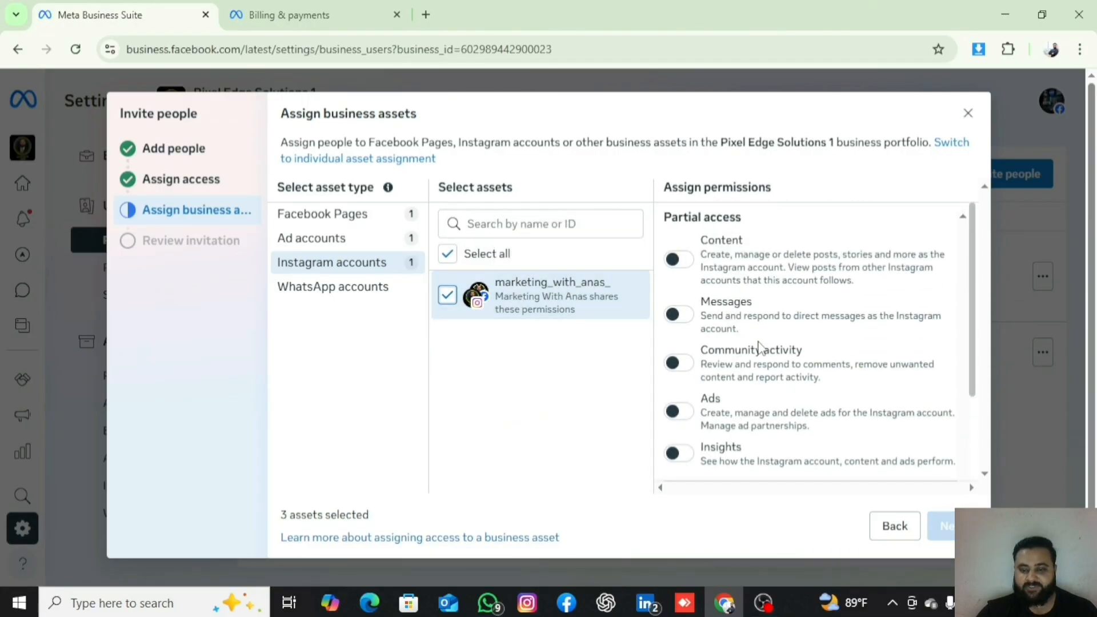
scroll(759, 346, "down", 3)
scroll(727, 351, "up", 3)
left_click_drag(672, 217, 752, 221)
left_click(753, 221)
scroll(721, 370, "down", 2)
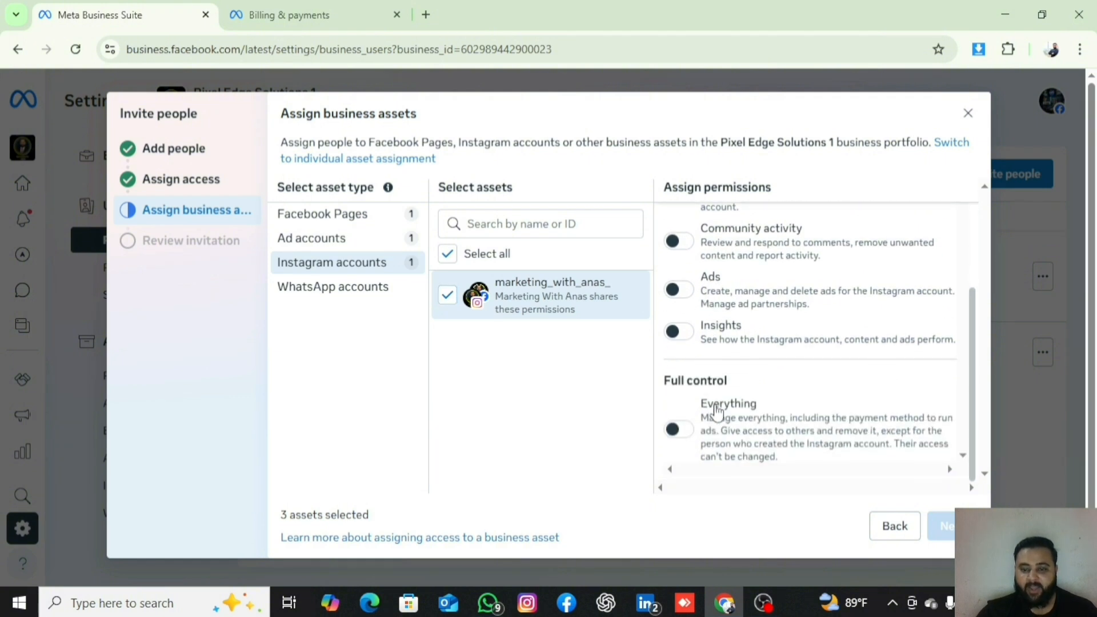
left_click_drag(672, 375, 696, 377)
left_click(680, 414)
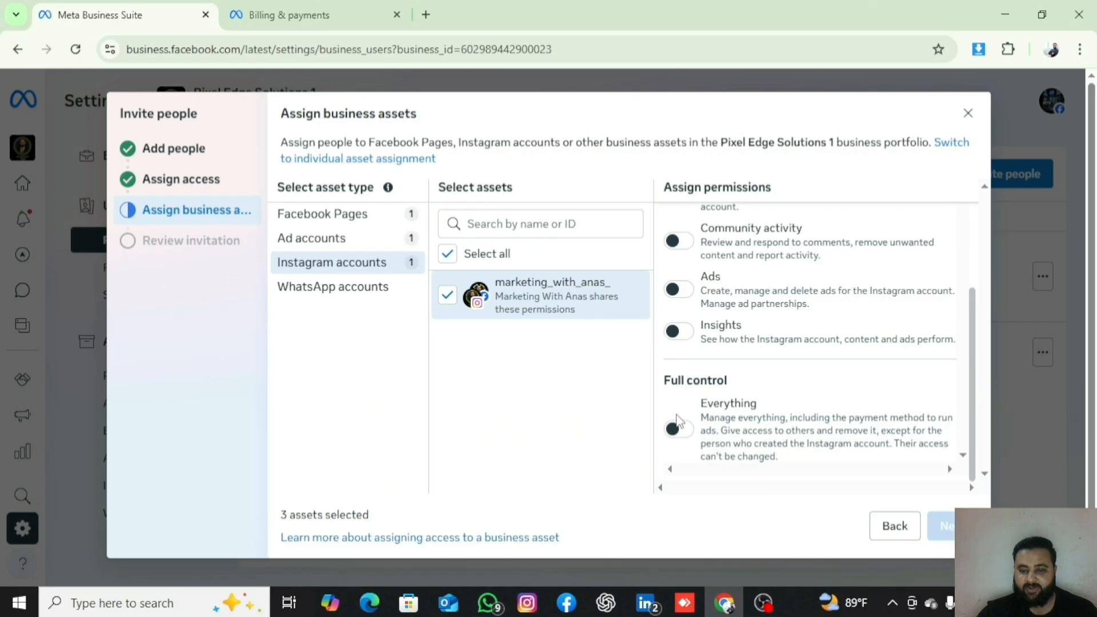
left_click(678, 429)
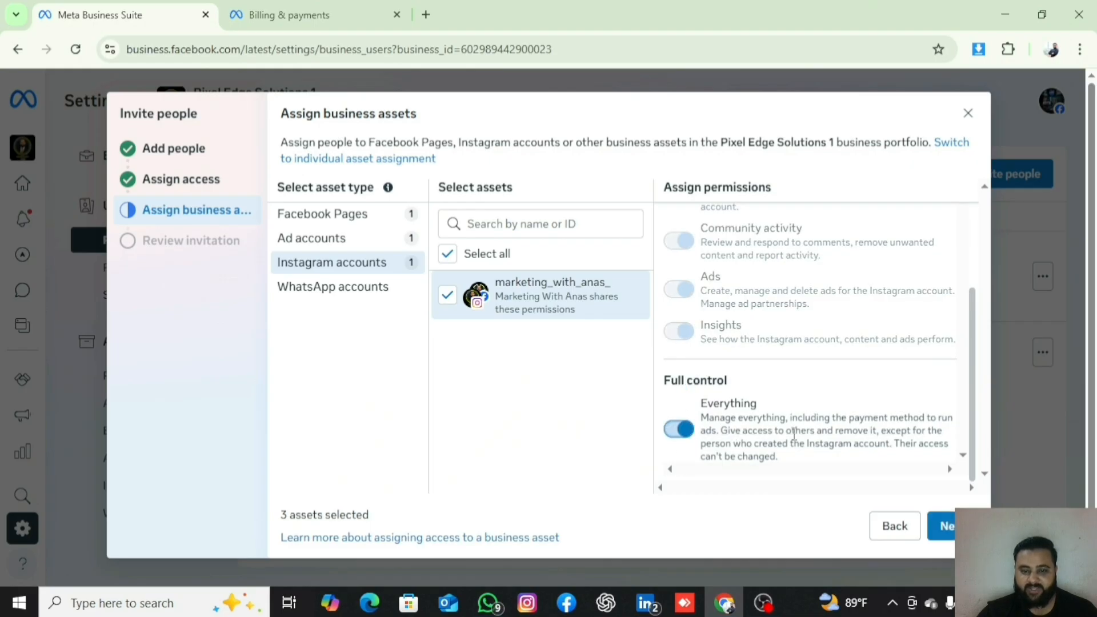
scroll(717, 382, "up", 5)
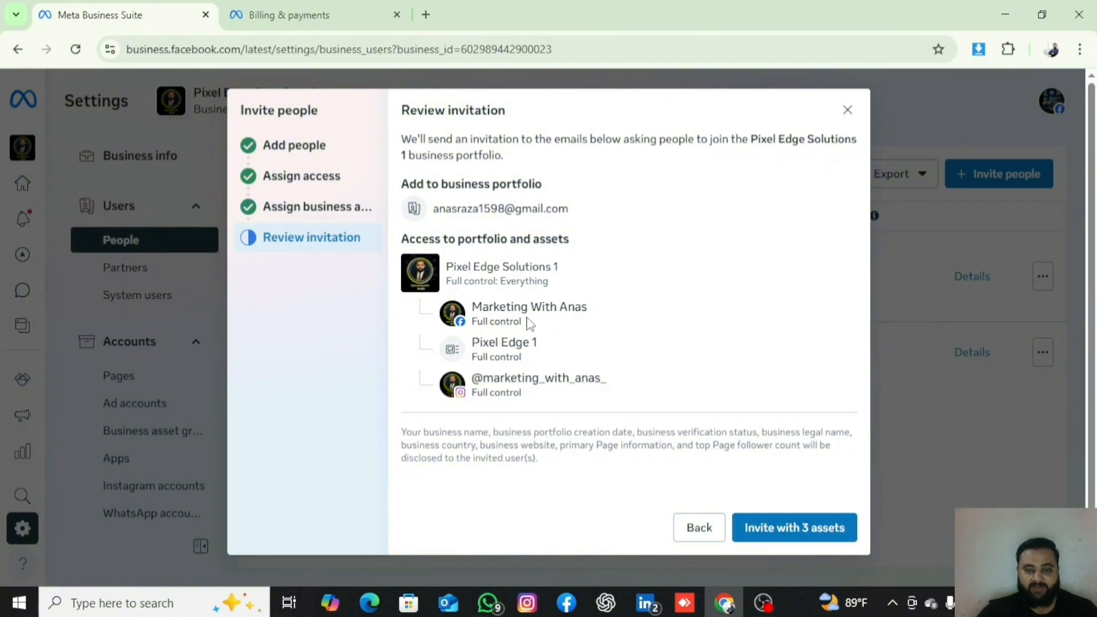
Review the access to the portfolio and its assets, and send the invitation with 3 assets
left_click_drag(486, 357, 606, 377)
left_click(488, 380)
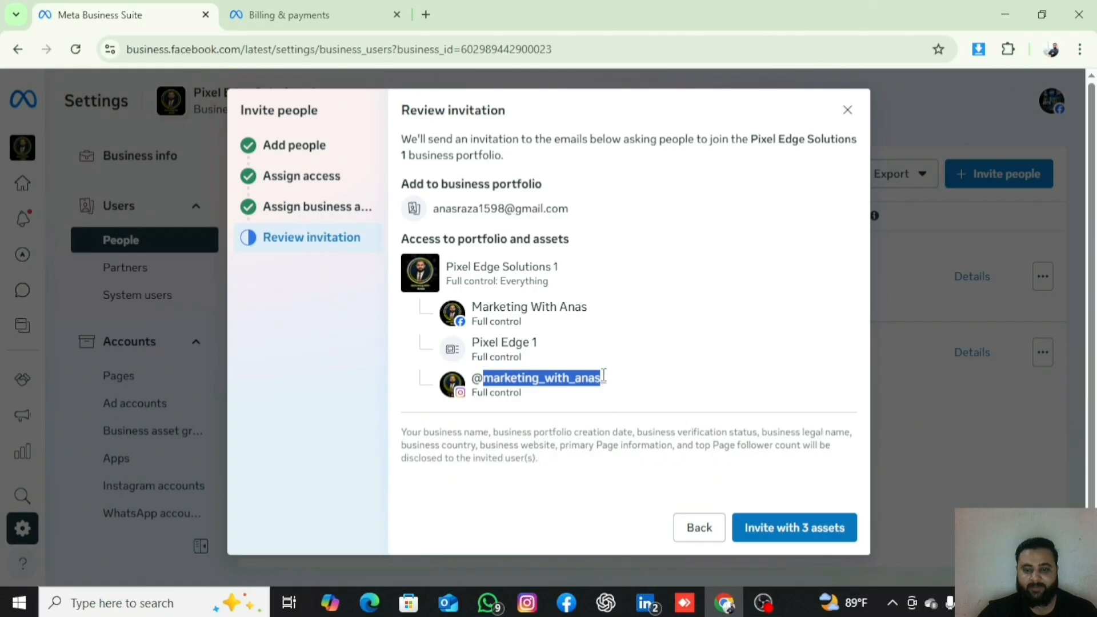
left_click(598, 396)
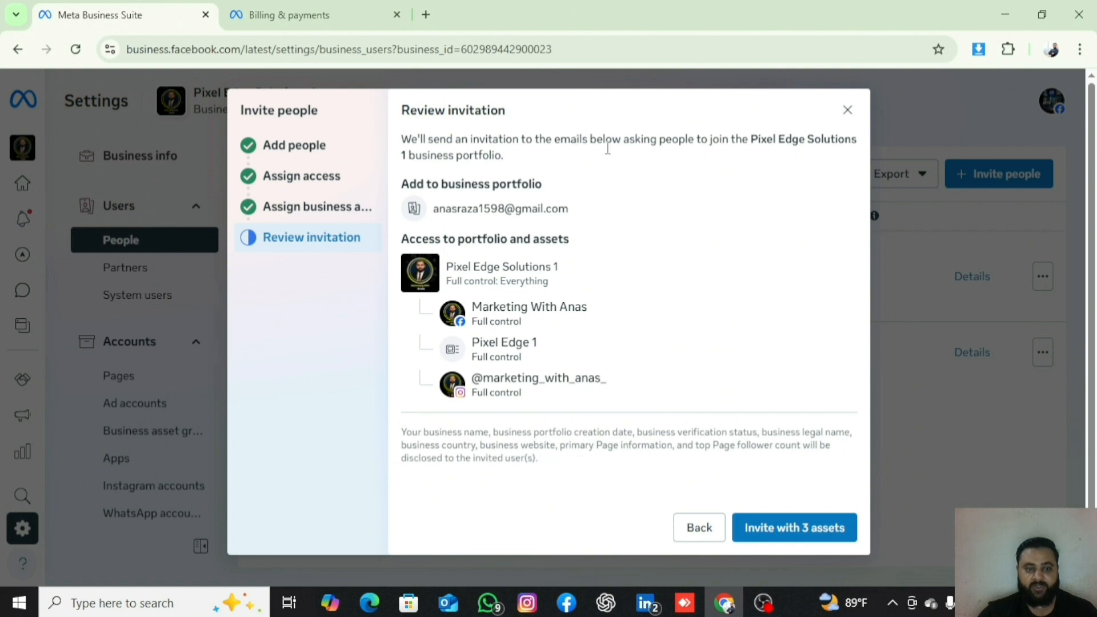
left_click(754, 527)
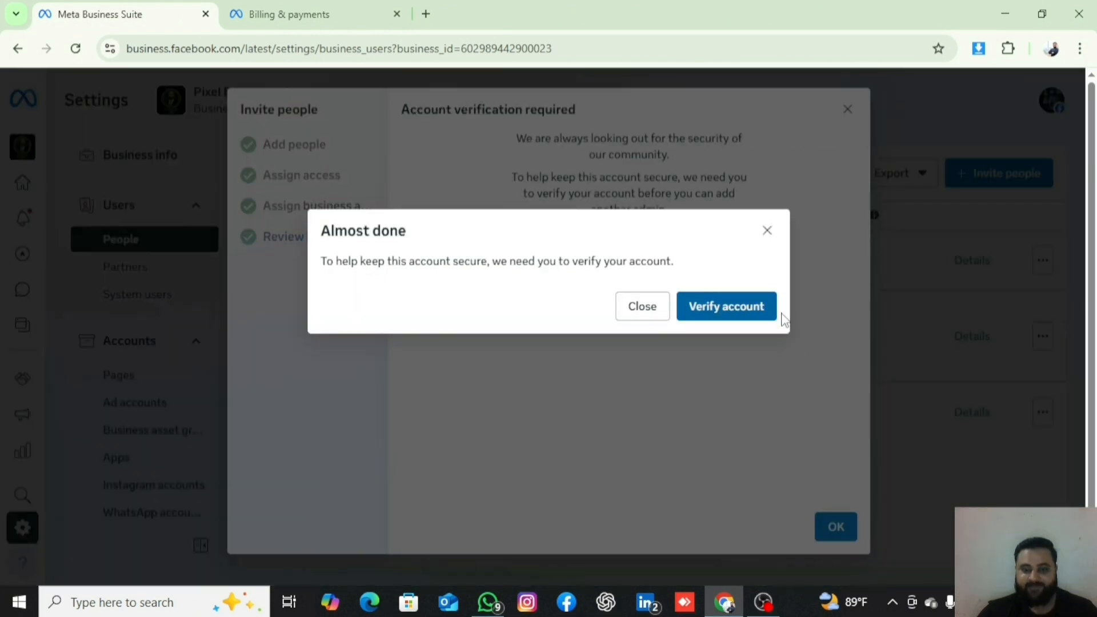
Try to verify the account by having a confirmation code texted to the registered phone number
left_click(725, 308)
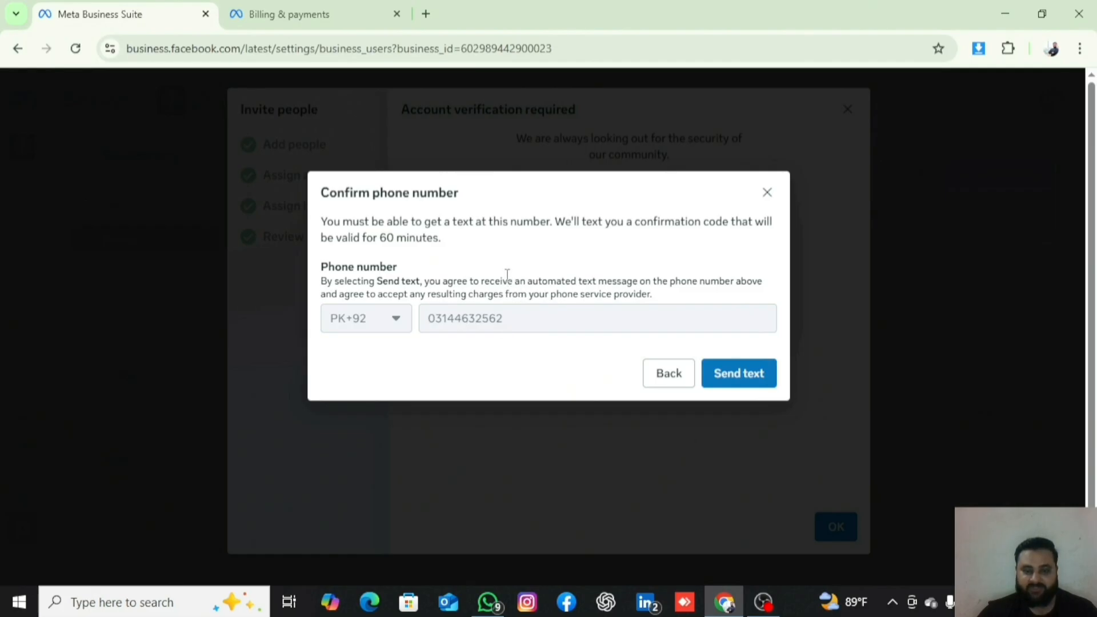
left_click(728, 381)
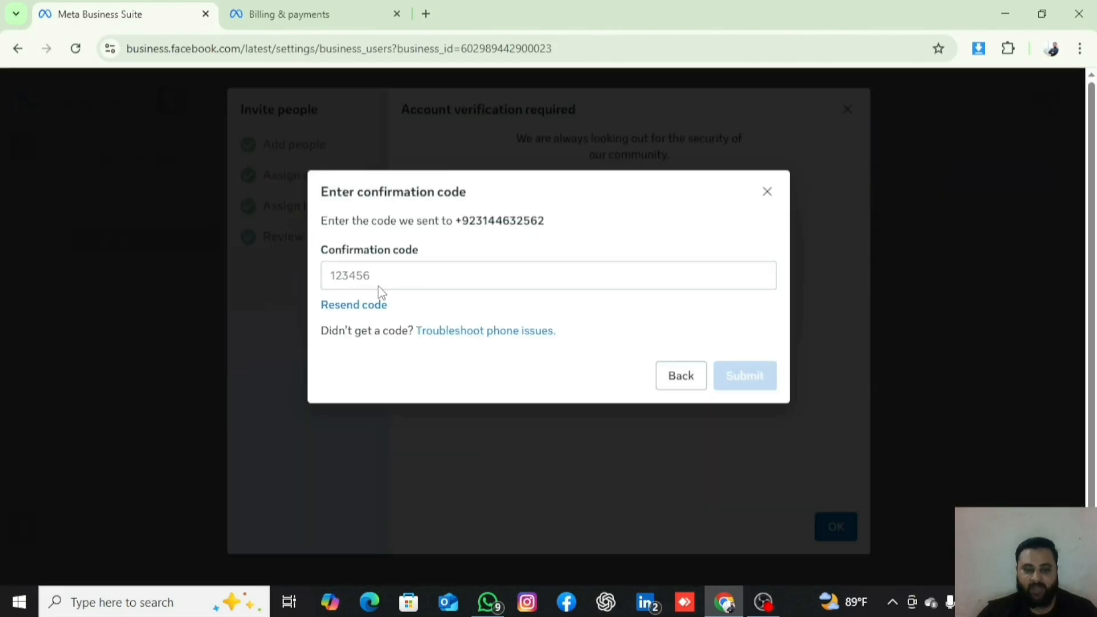
left_click(366, 277)
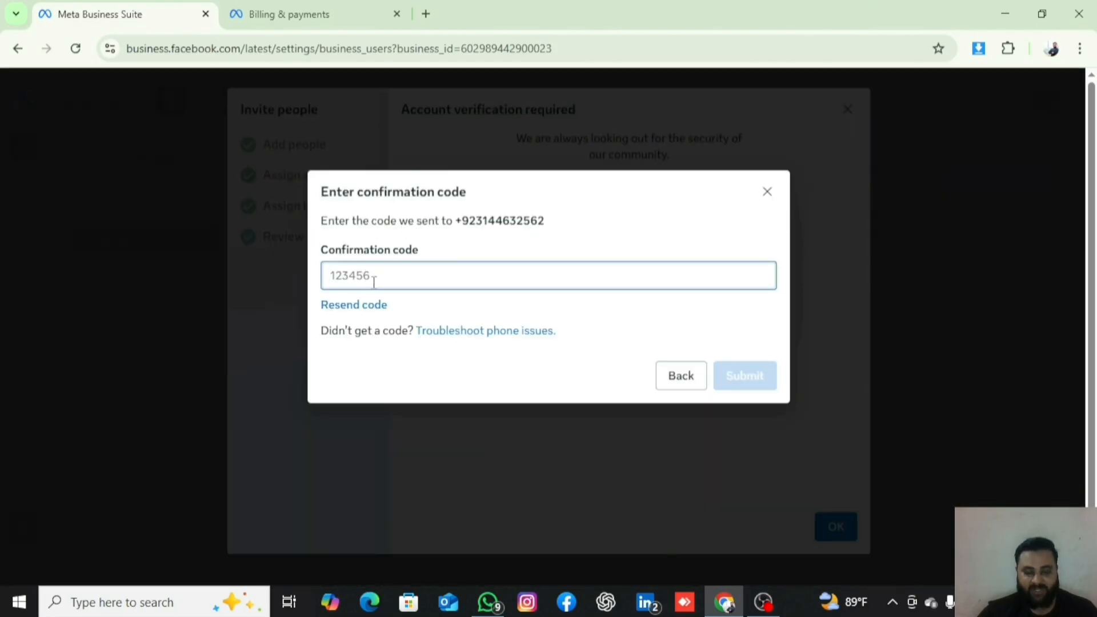
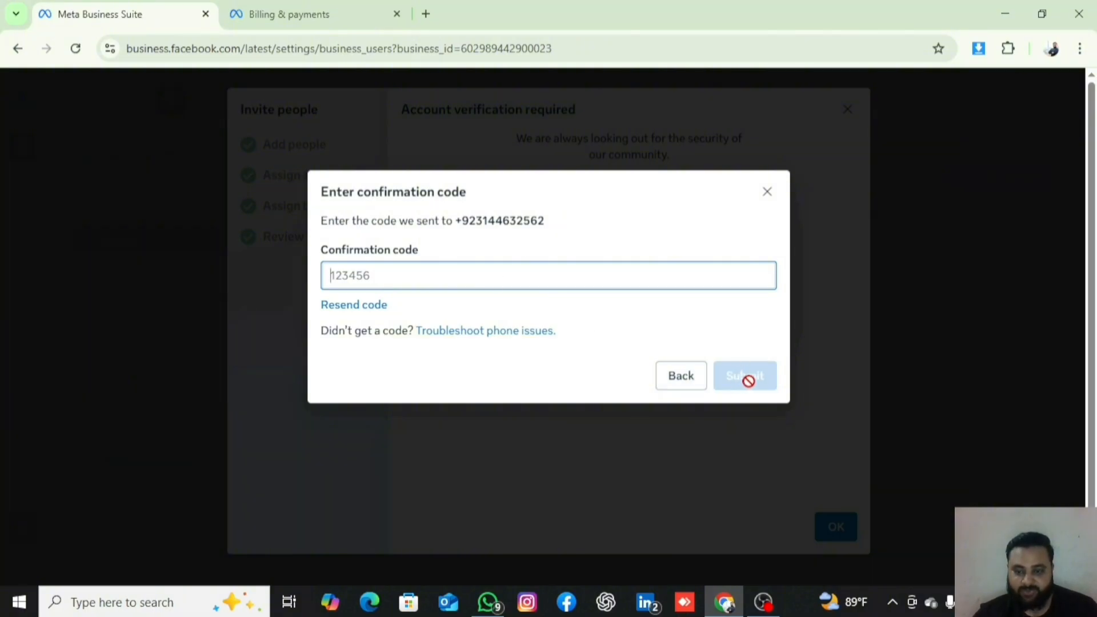
left_click(745, 376)
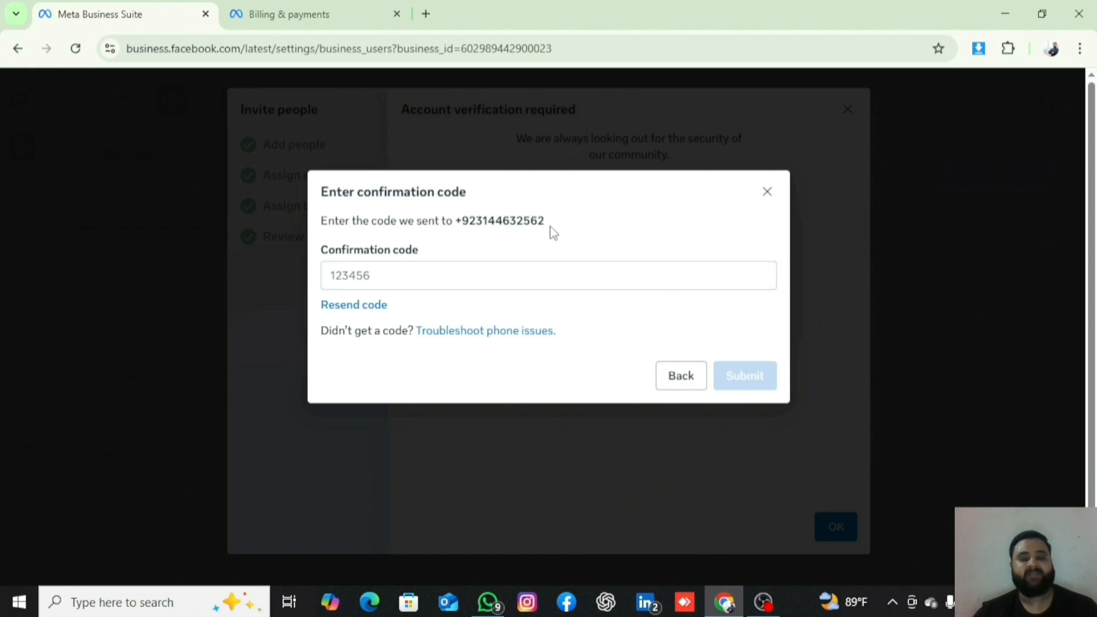
Exit the account verification without entering a code and close the people invitation dialog
left_click(765, 193)
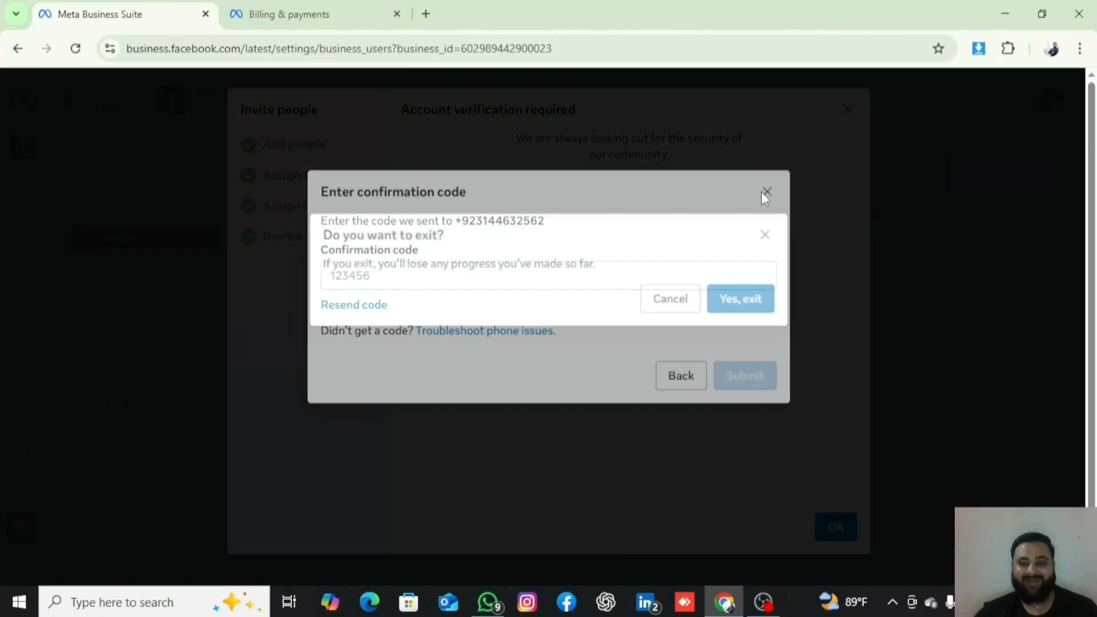
left_click(743, 299)
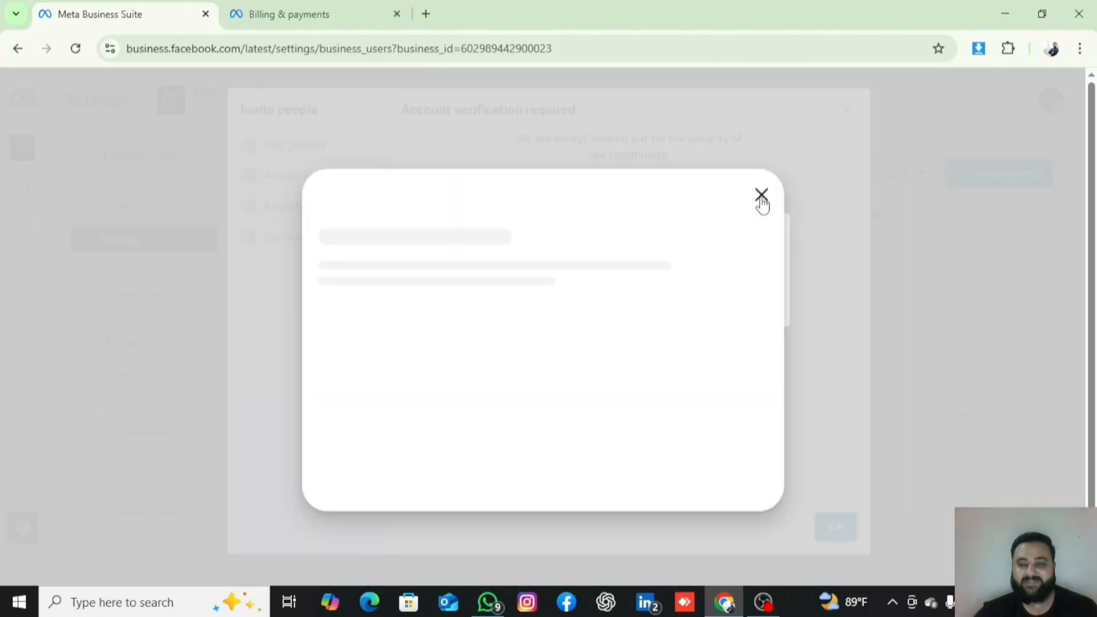
left_click(768, 142)
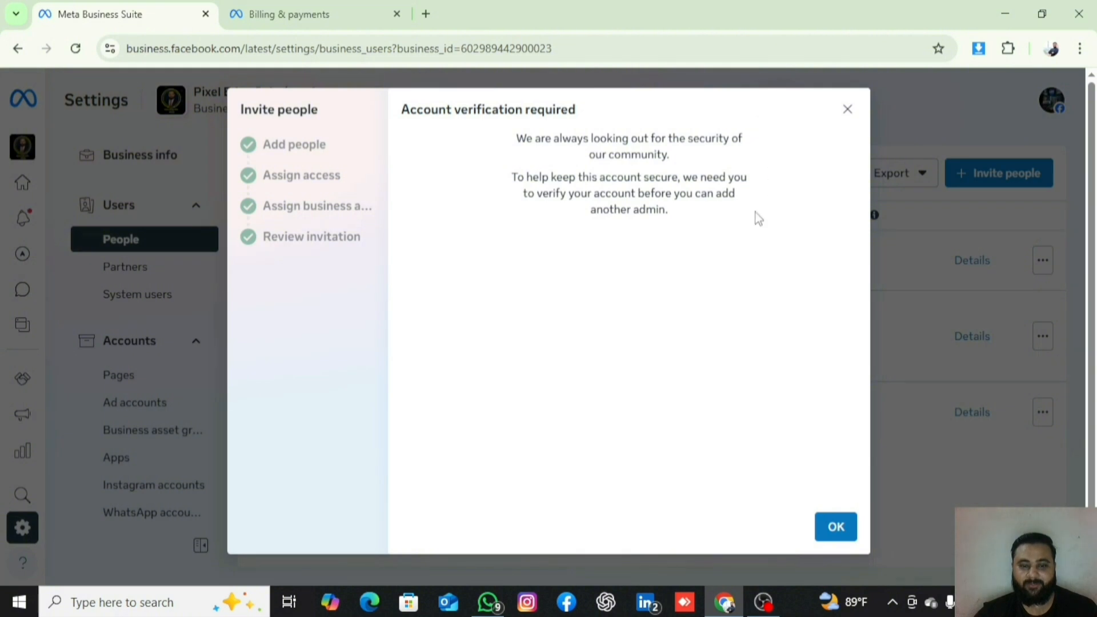
left_click(846, 110)
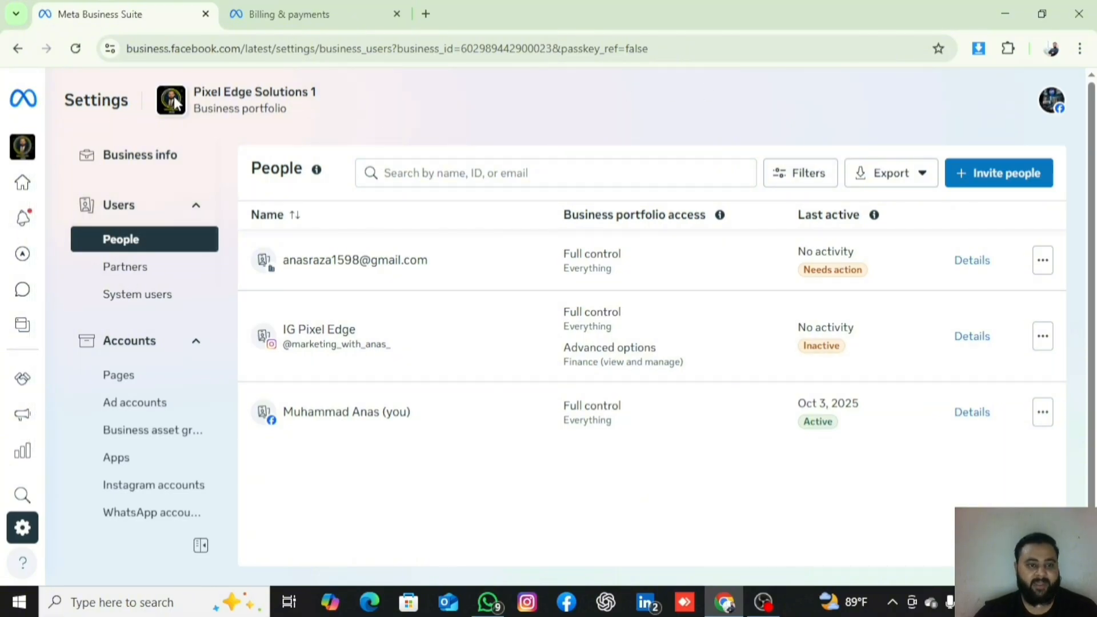
Check the business portfolio list, close it, and go back from the settings to the Page's Home profile overview
left_click(29, 147)
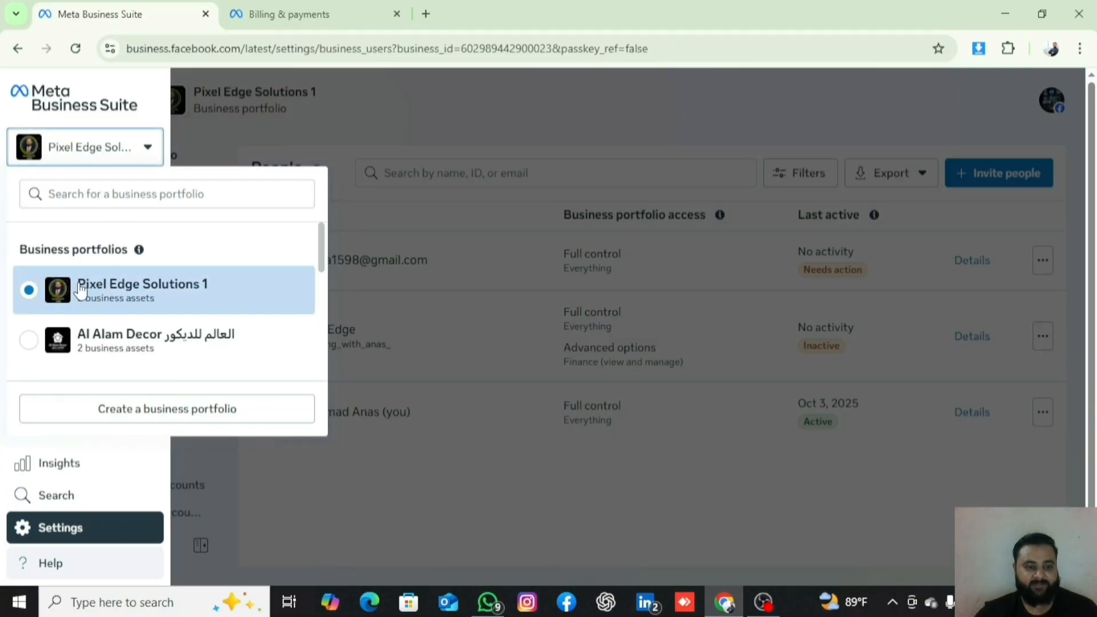
left_click(265, 138)
left_click(9, 51)
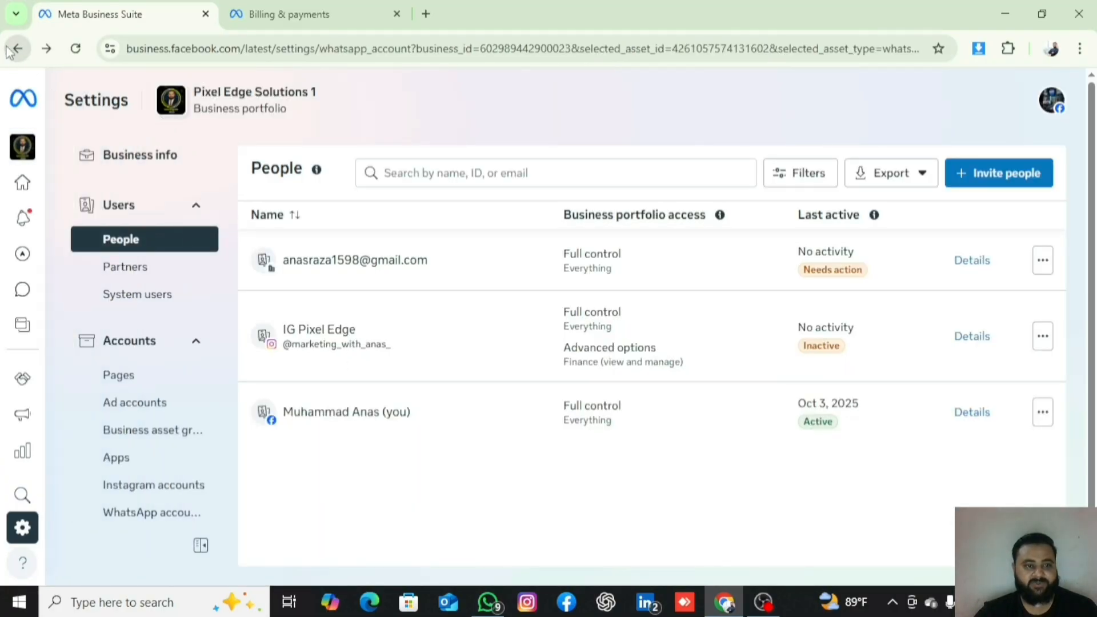
left_click(12, 50)
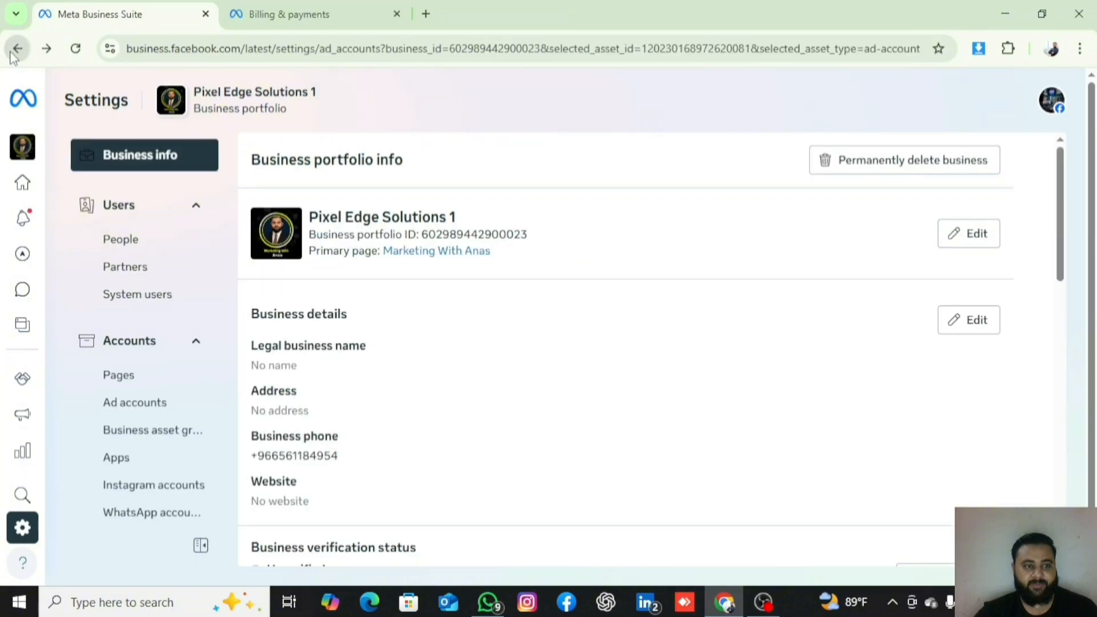
left_click(12, 50)
left_click(13, 50)
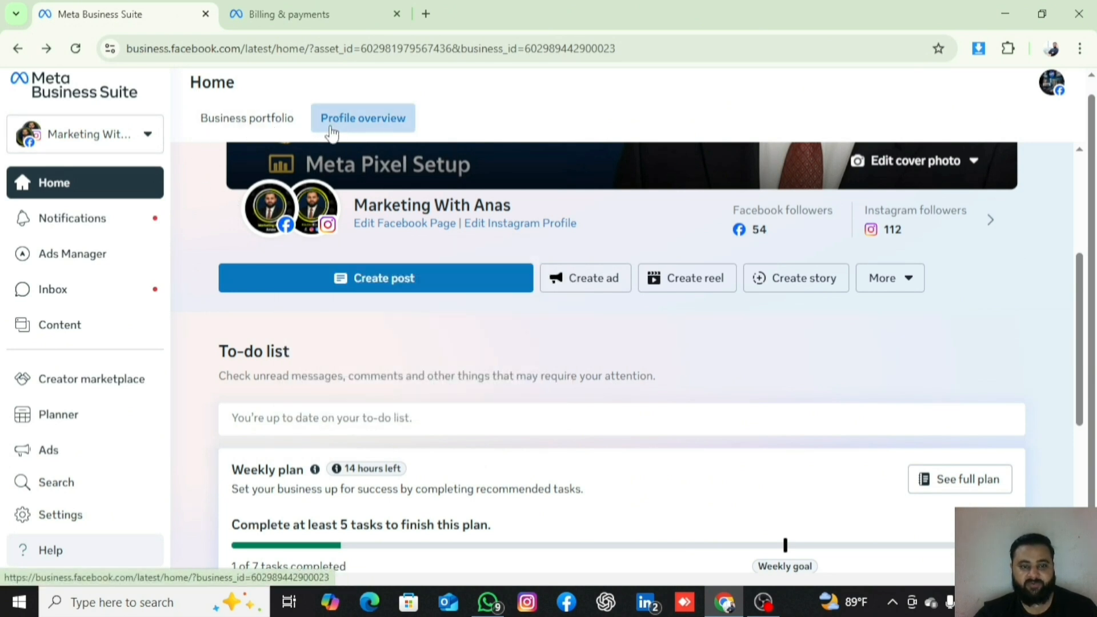
Open the business portfolio overview on Home and examine its ad account performance and profiles
left_click(286, 122)
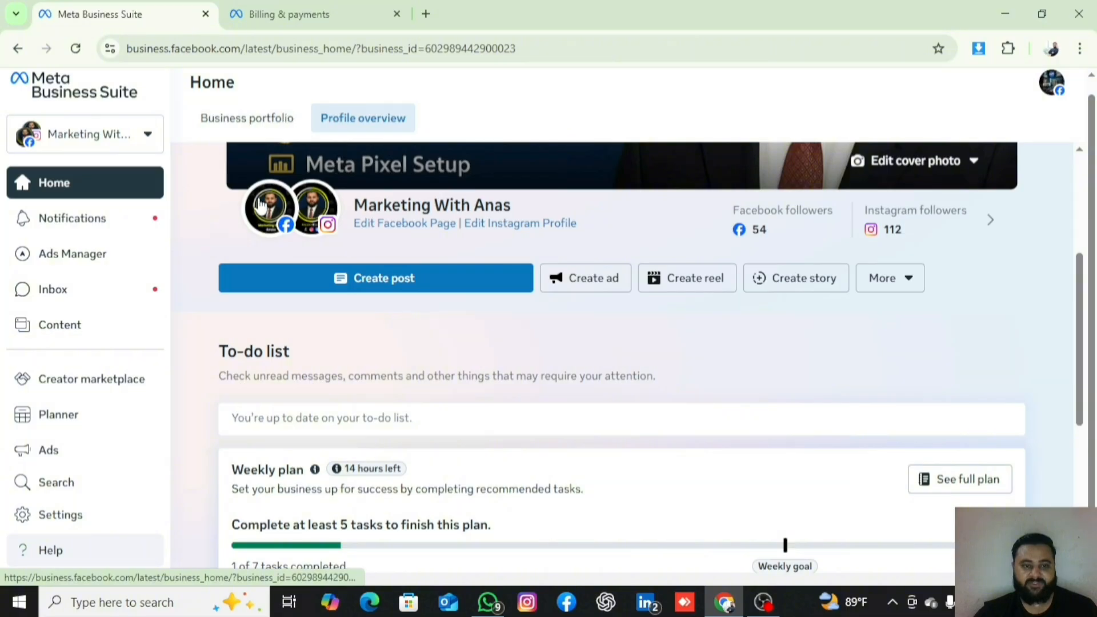
scroll(134, 374, "down", 1)
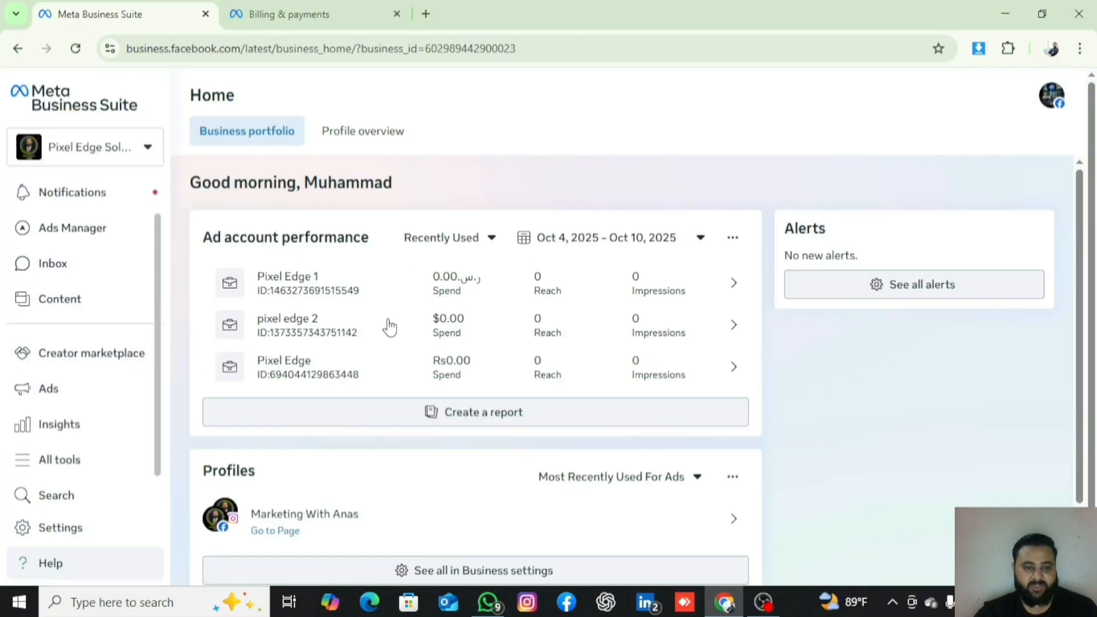
scroll(108, 319, "up", 1)
scroll(108, 319, "down", 1)
scroll(114, 348, "down", 1)
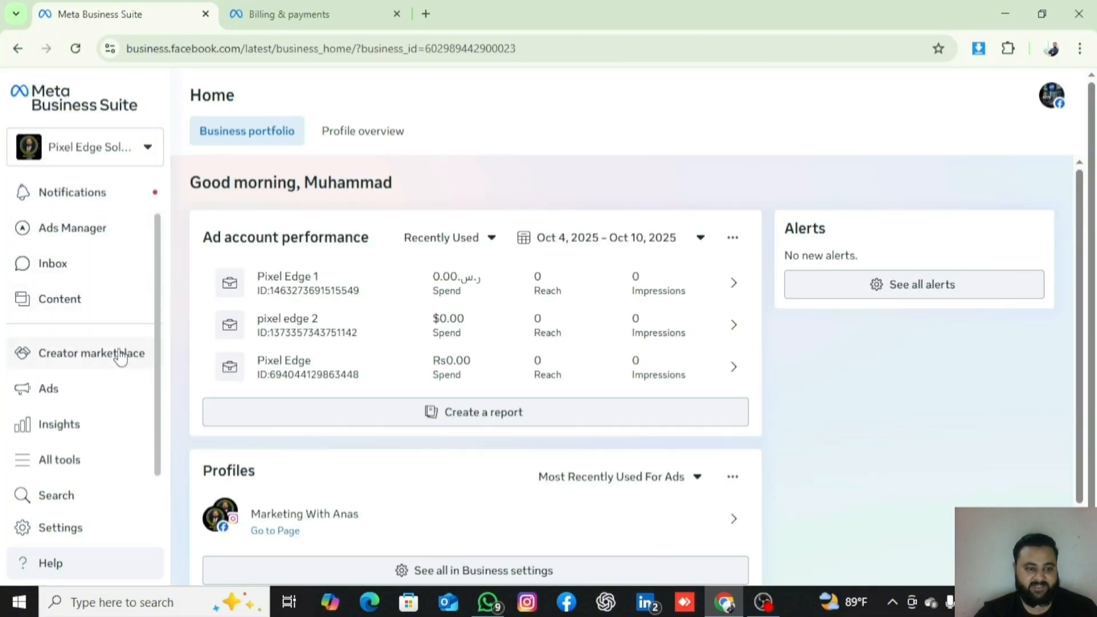
scroll(114, 356, "up", 2)
left_click(346, 132)
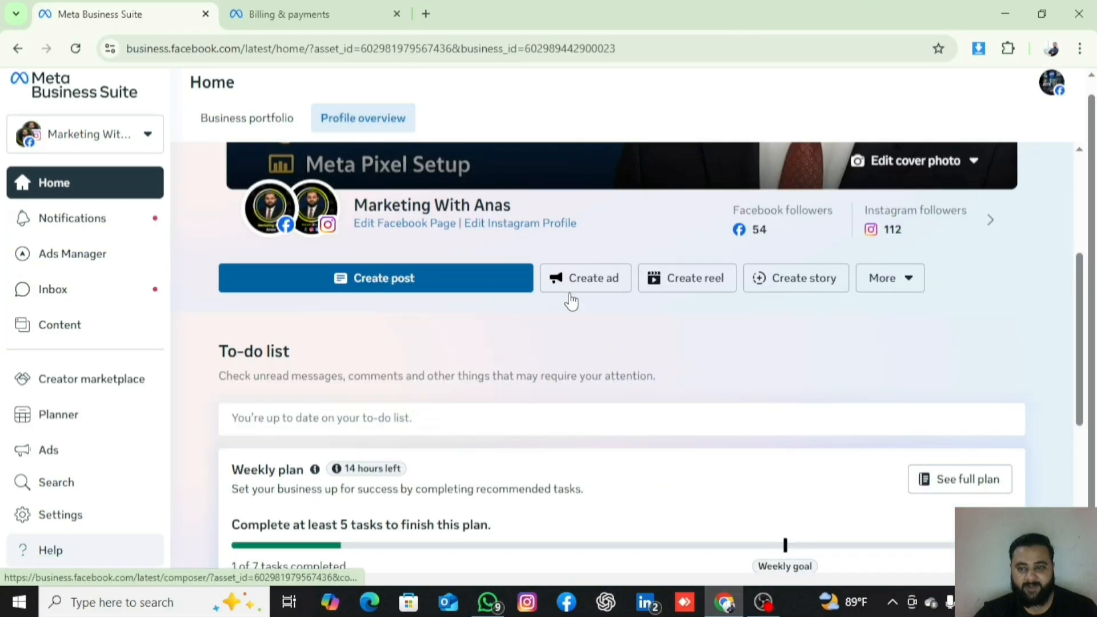
scroll(569, 299, "up", 3)
scroll(382, 506, "down", 1)
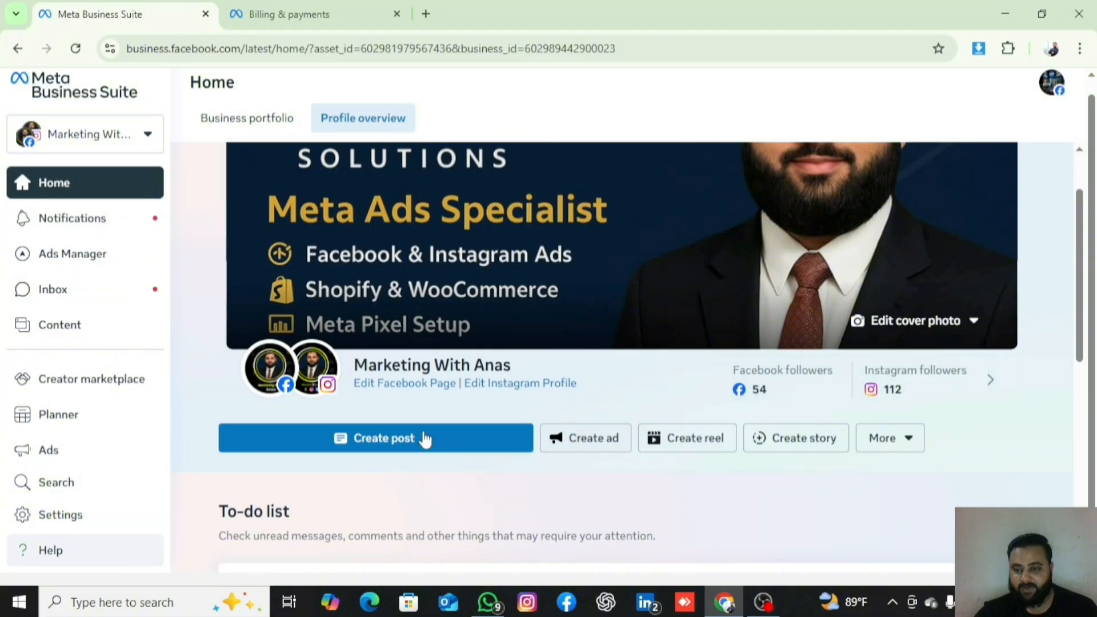
scroll(600, 377, "up", 2)
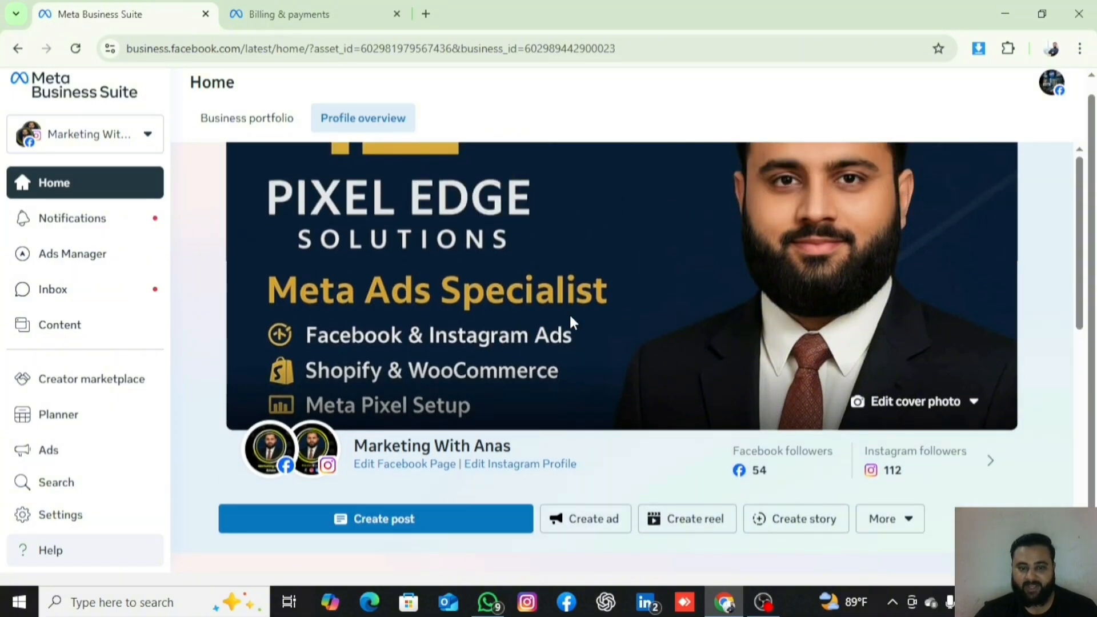
scroll(675, 353, "down", 3)
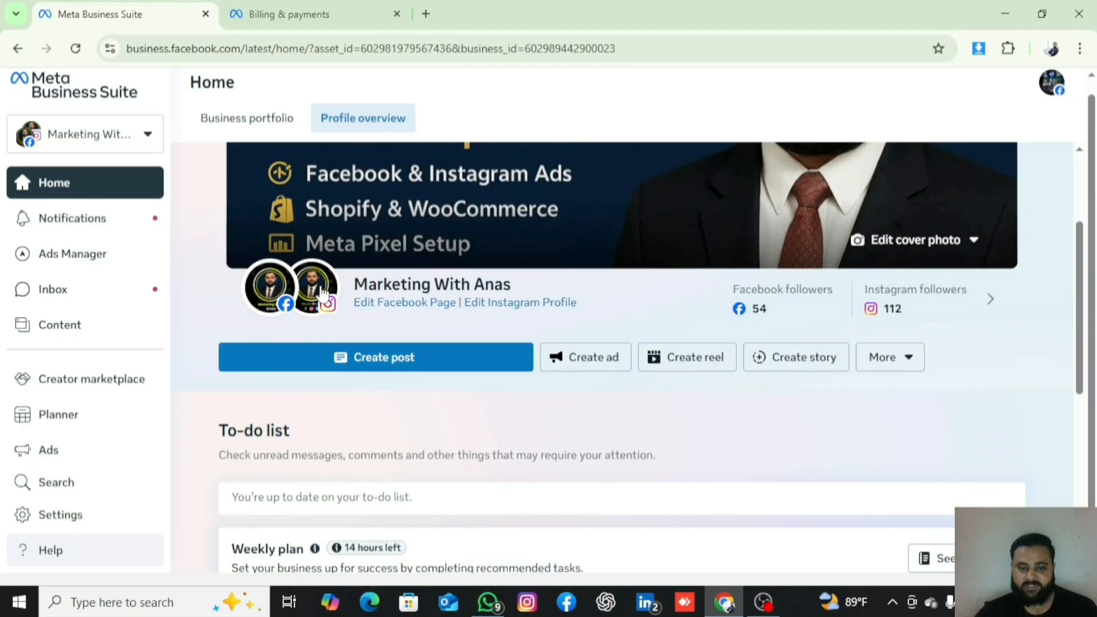
scroll(709, 349, "down", 1)
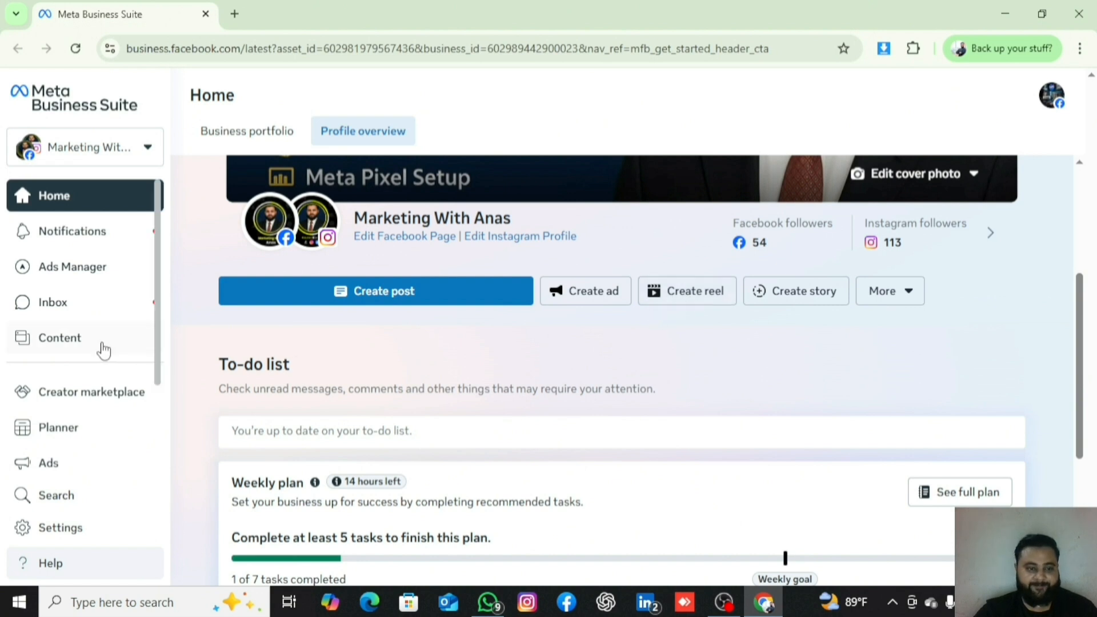
scroll(96, 342, "down", 2)
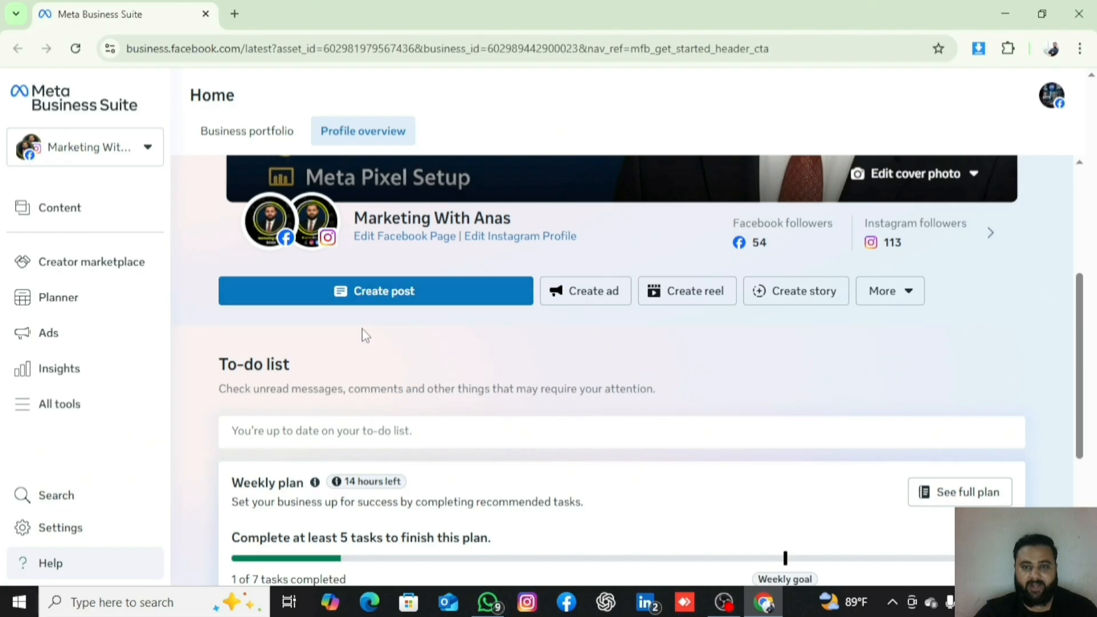
Open the Planner and look through its October 2025 calendar in the week and month views
left_click(64, 312)
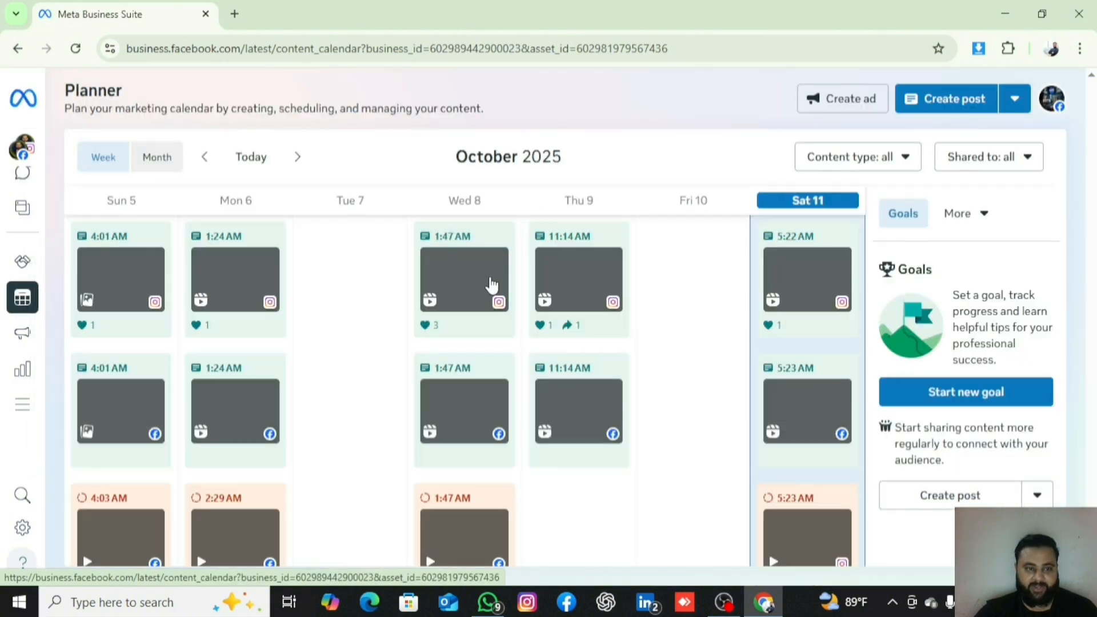
scroll(624, 372, "down", 5)
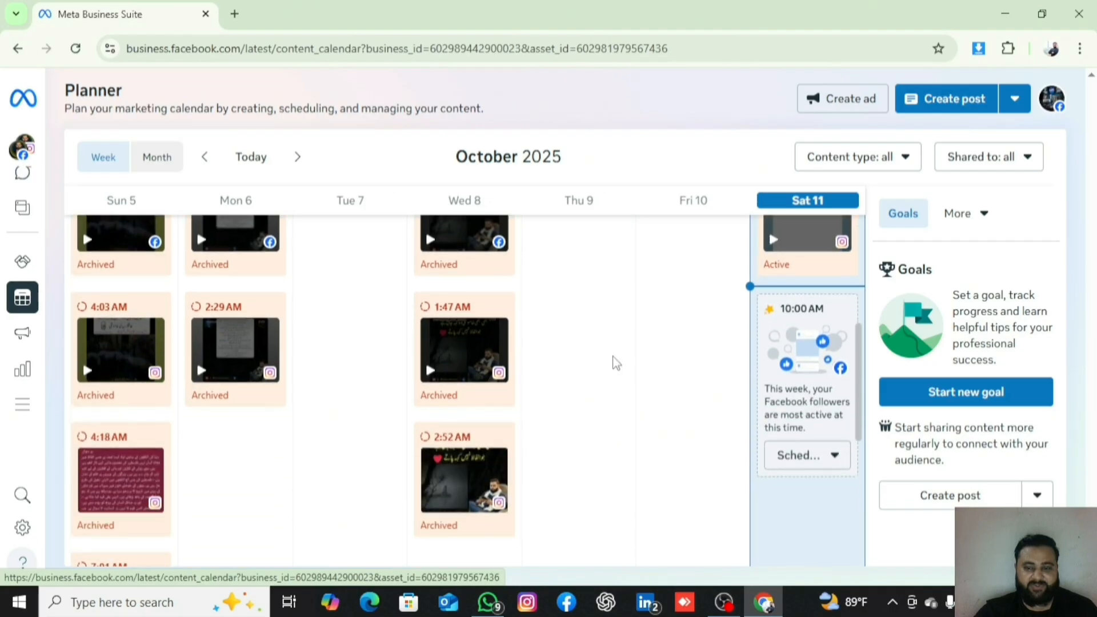
scroll(631, 359, "up", 5)
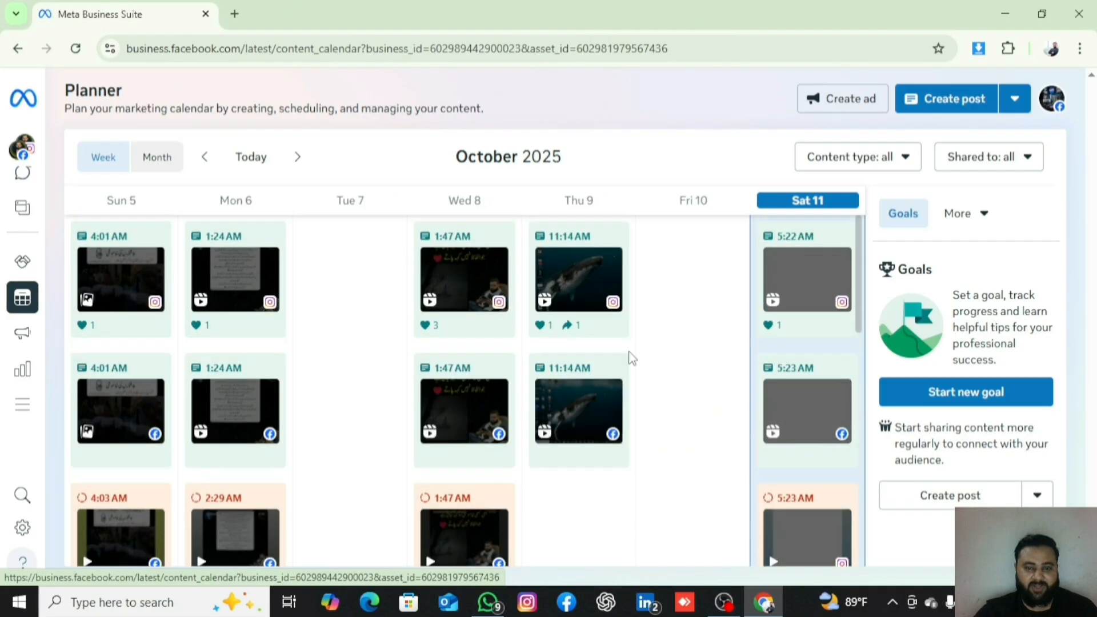
left_click(162, 171)
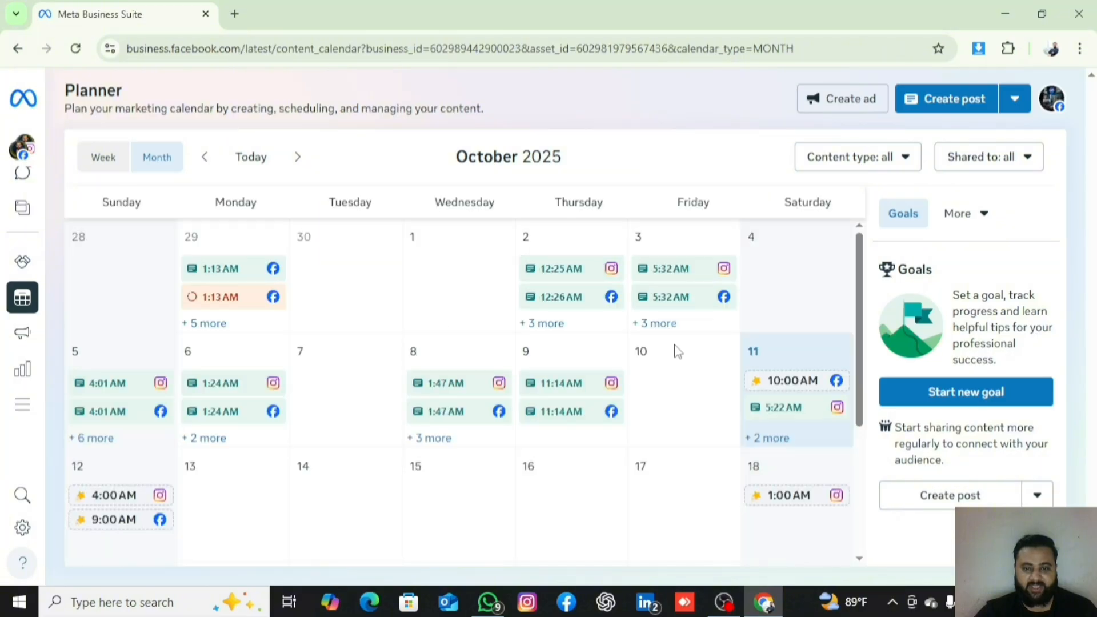
scroll(514, 389, "down", 4)
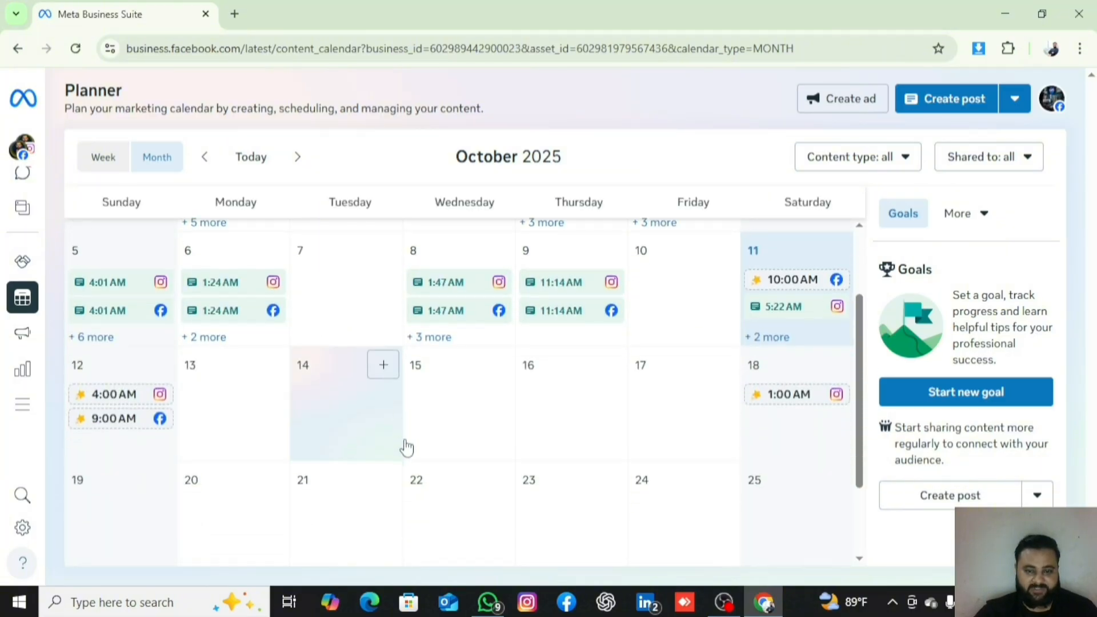
scroll(592, 423, "up", 3)
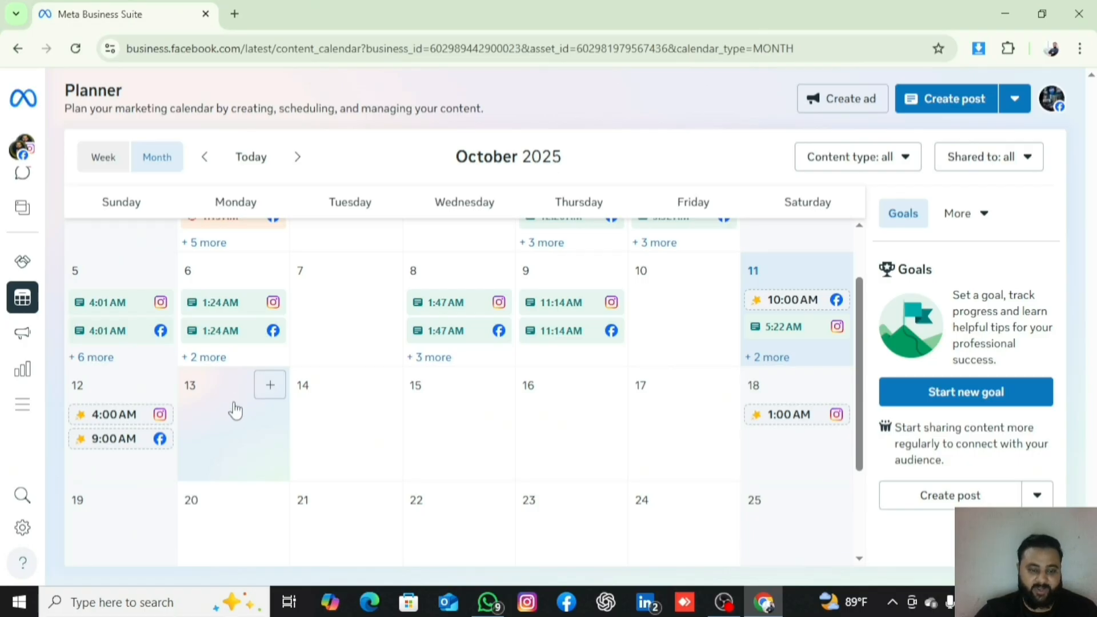
Check the scheduling options for a new post on October 13, and return to the Planner without scheduling it
left_click(269, 392)
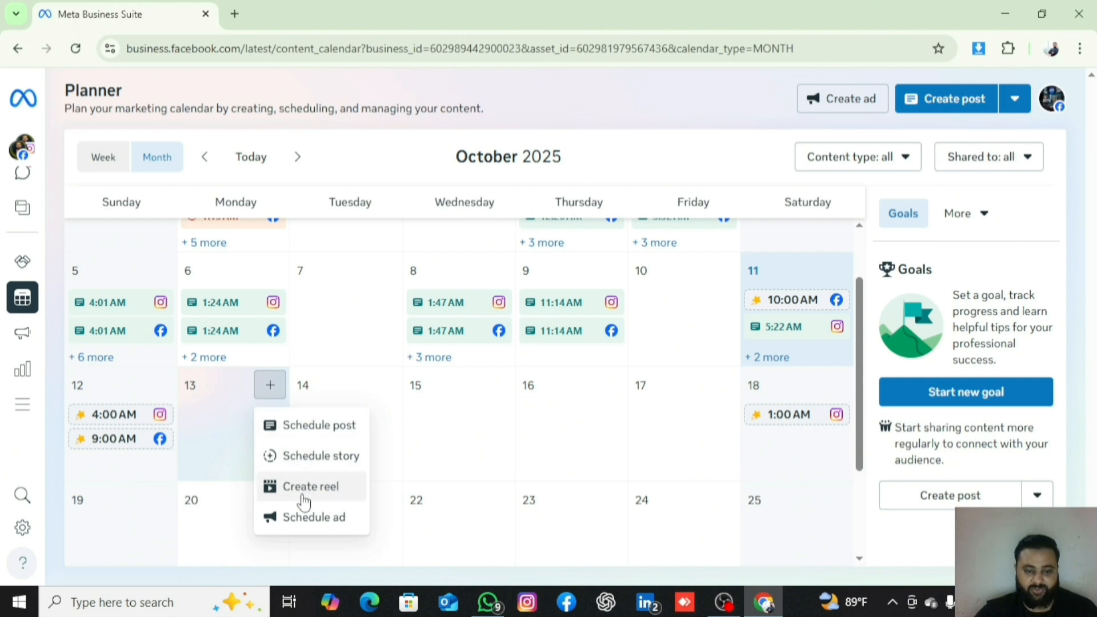
left_click(308, 424)
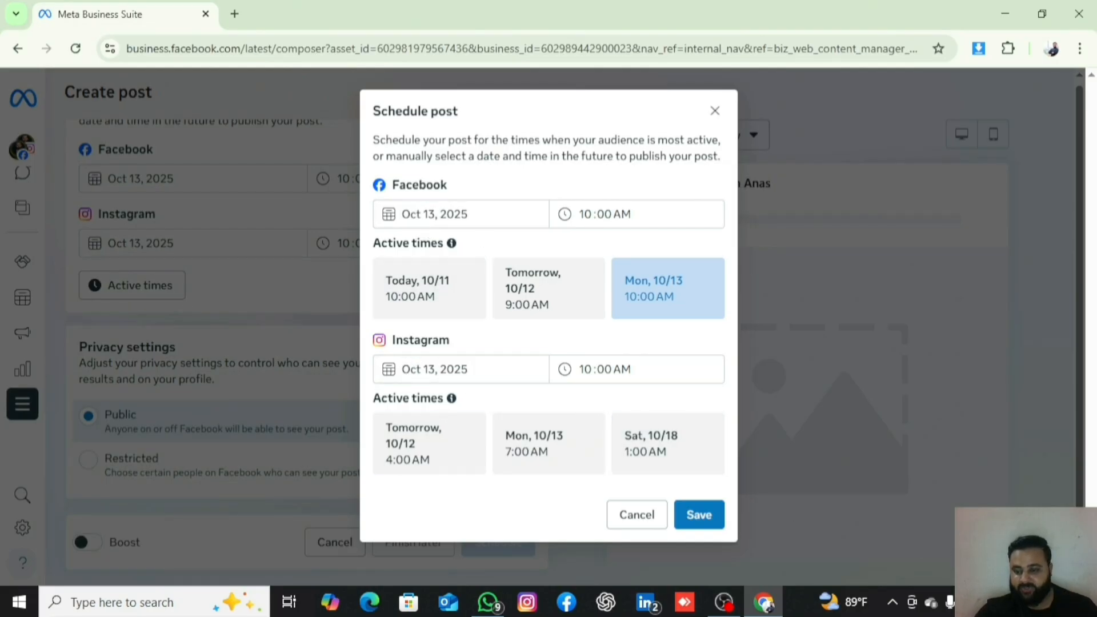
left_click(636, 518)
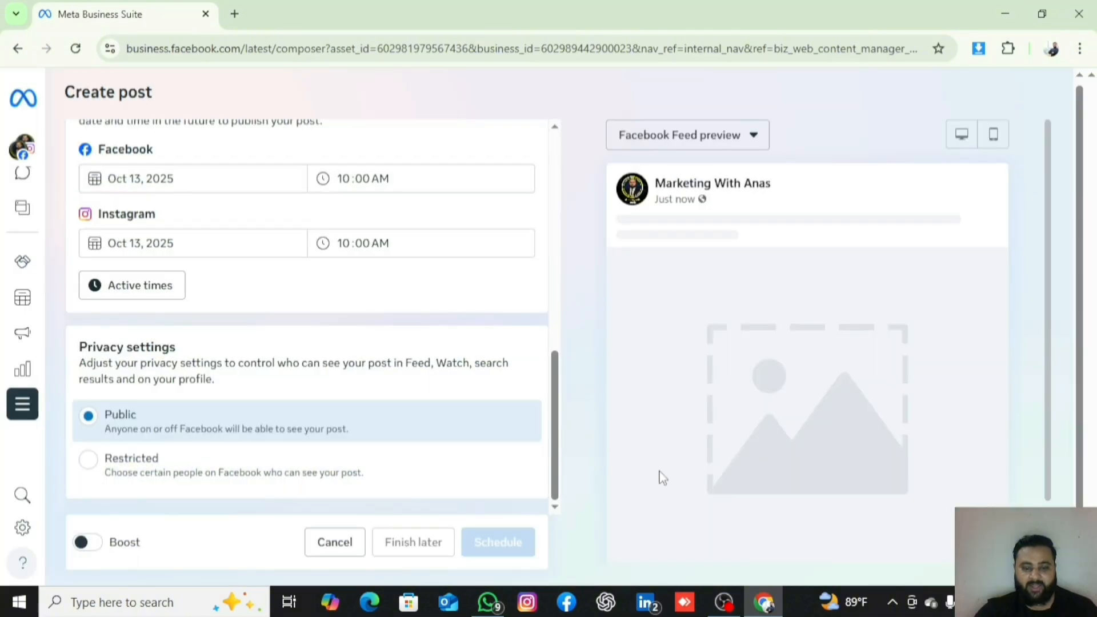
scroll(343, 303, "up", 4)
scroll(231, 231, "up", 5)
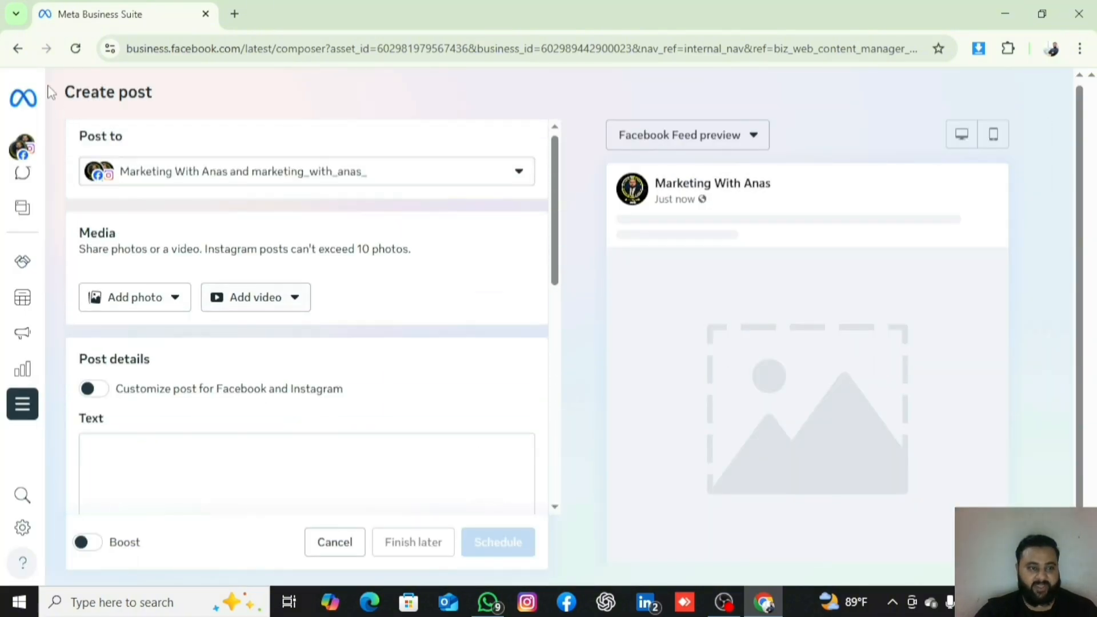
left_click(18, 48)
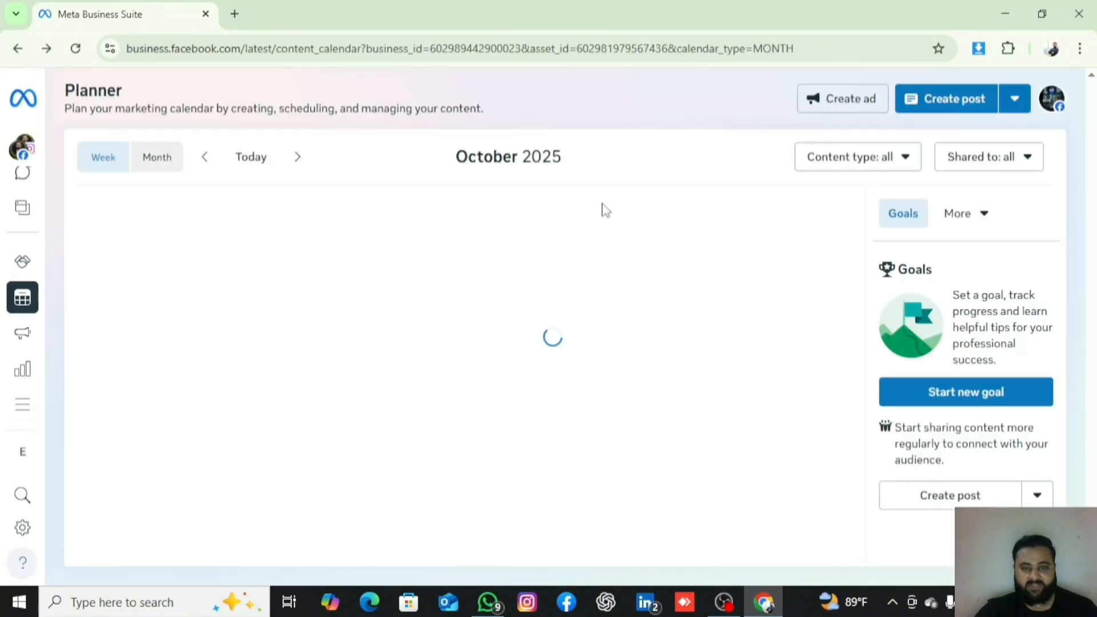
Show the Planner calendar by month and start creating a new post on October 11
scroll(446, 340, "down", 3)
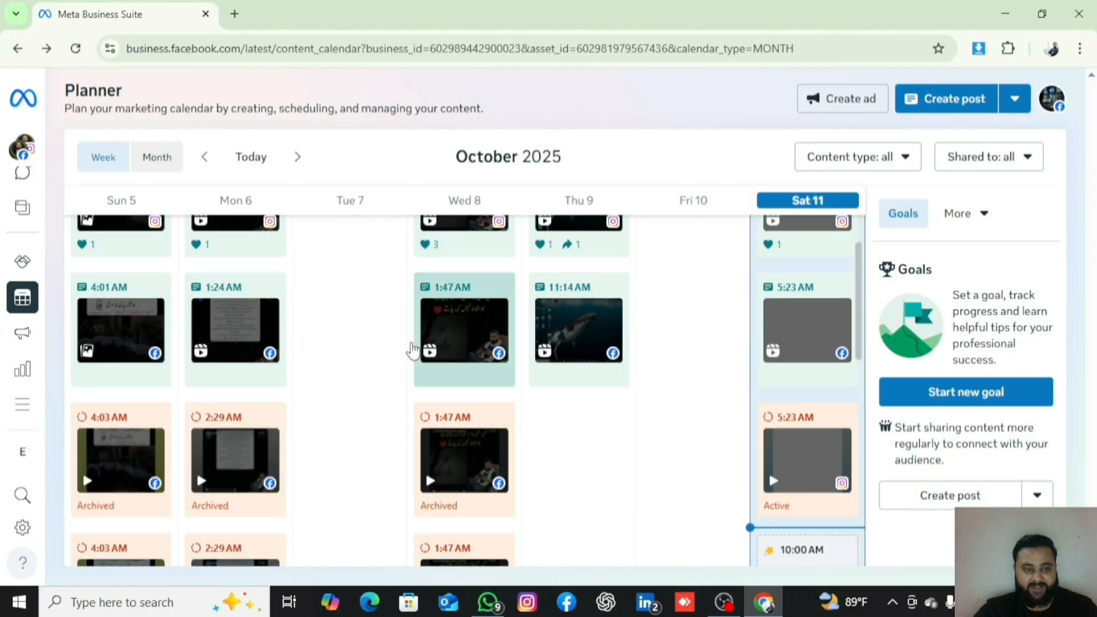
left_click(146, 163)
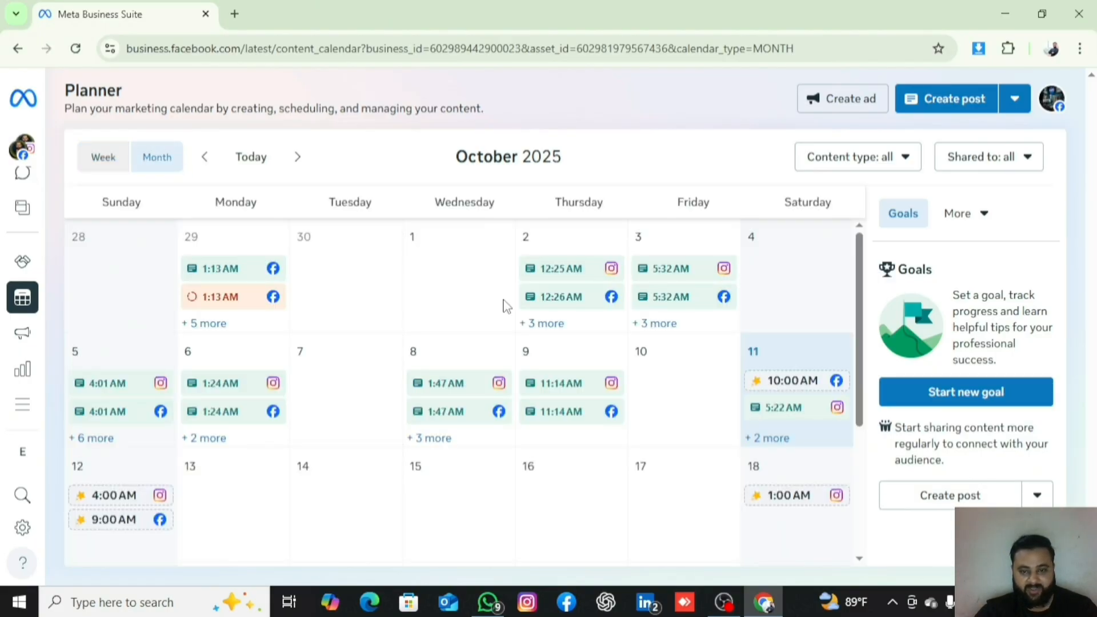
scroll(514, 312, "down", 2)
scroll(400, 320, "up", 1)
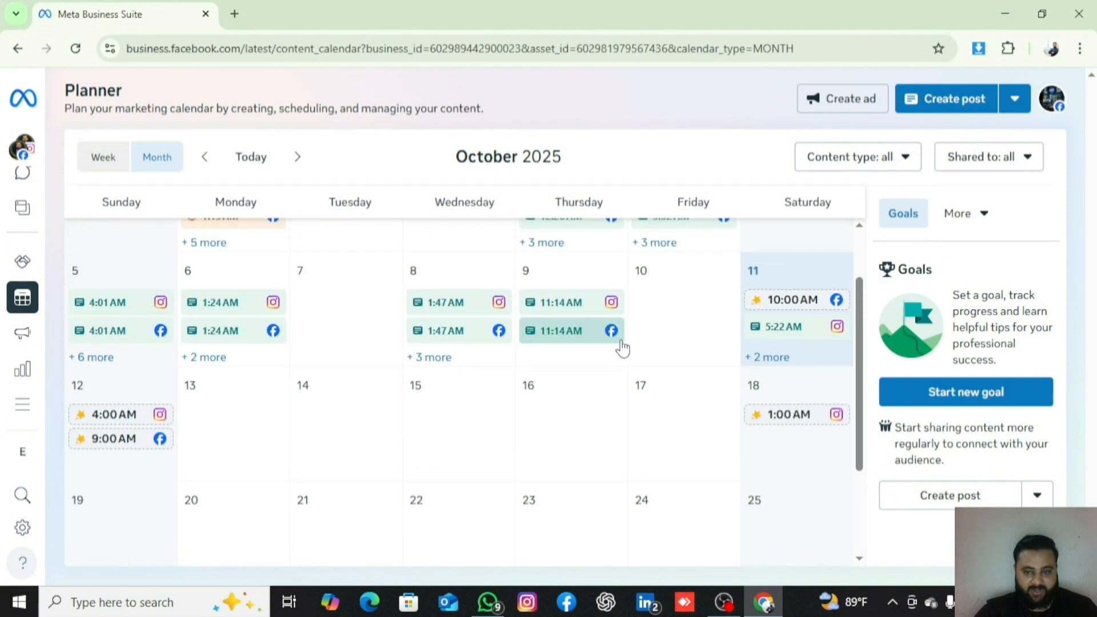
scroll(760, 332, "up", 1)
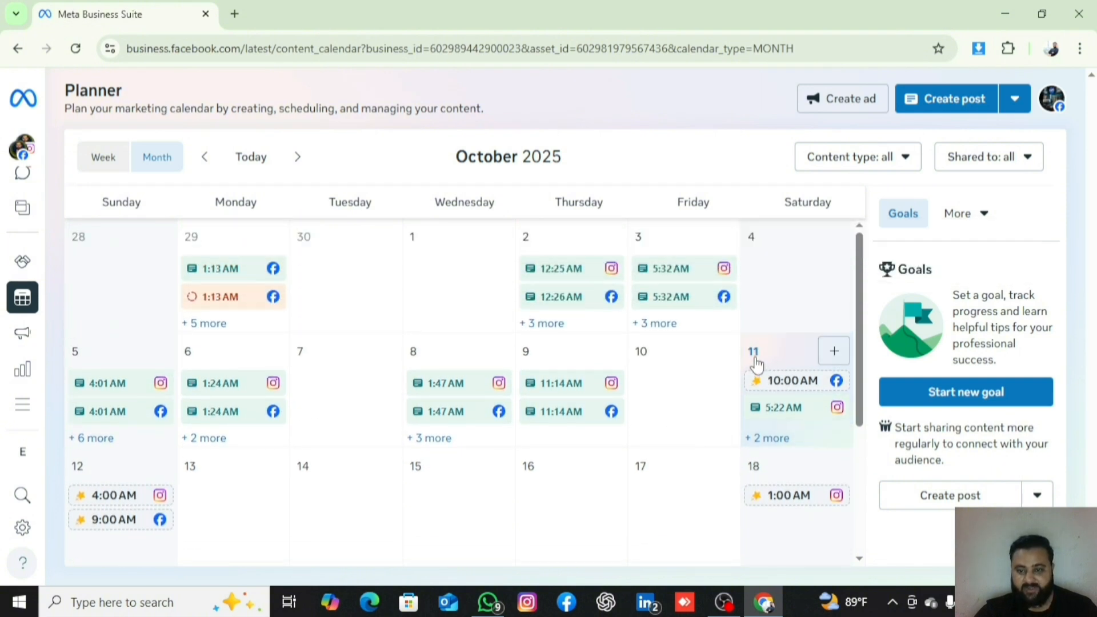
left_click(829, 362)
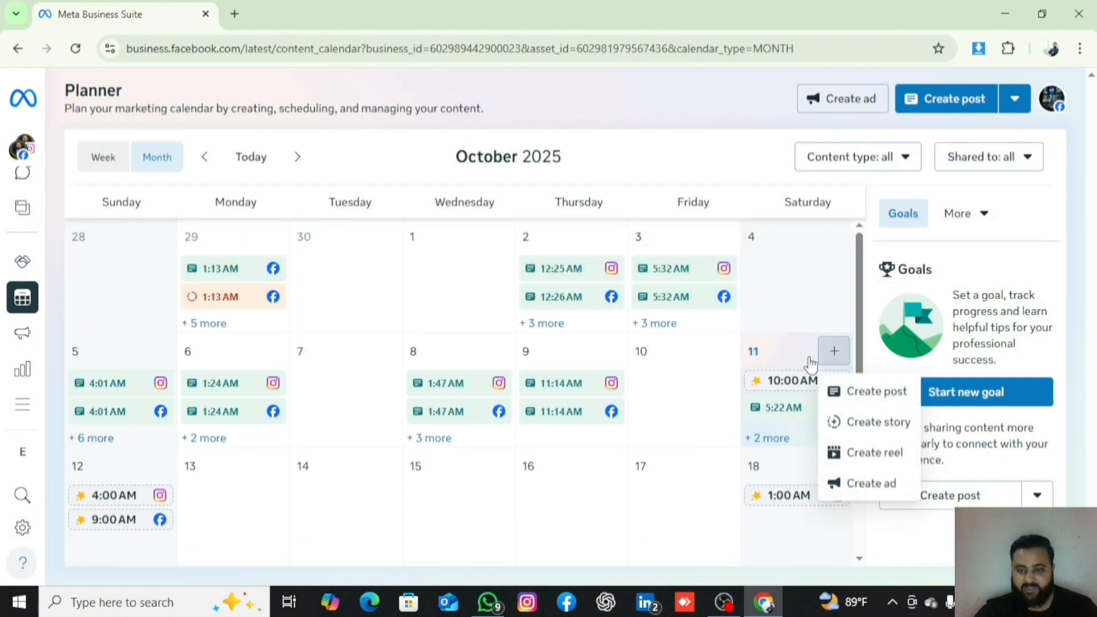
left_click(833, 390)
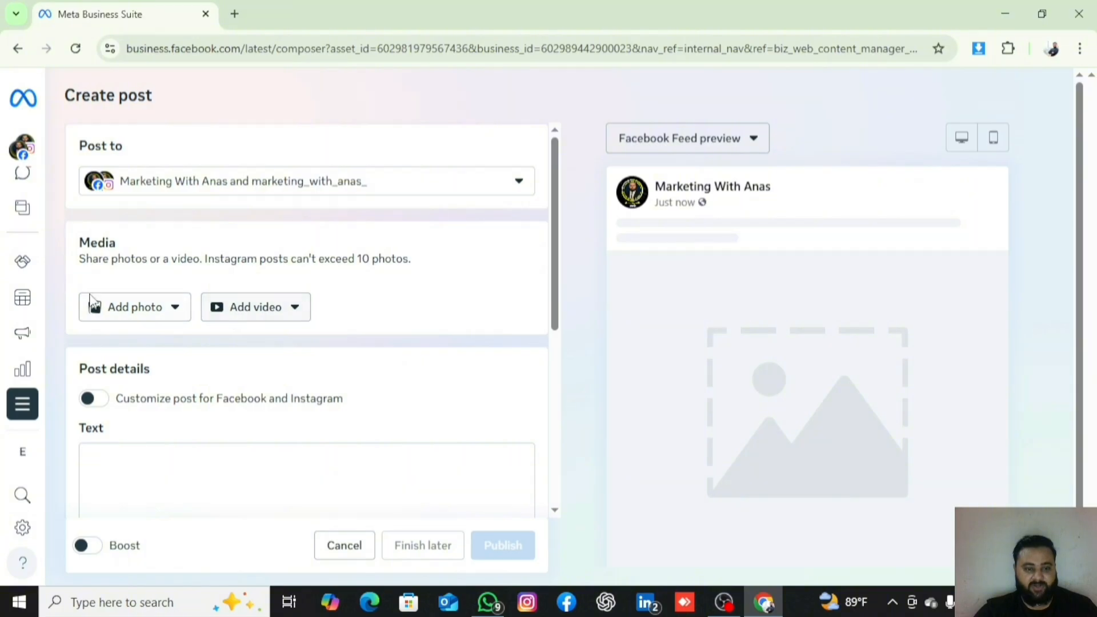
Add the WhatsApp image dated 2025-10-11 from the Downloads folder on the computer as the post's photo
scroll(254, 262, "down", 4)
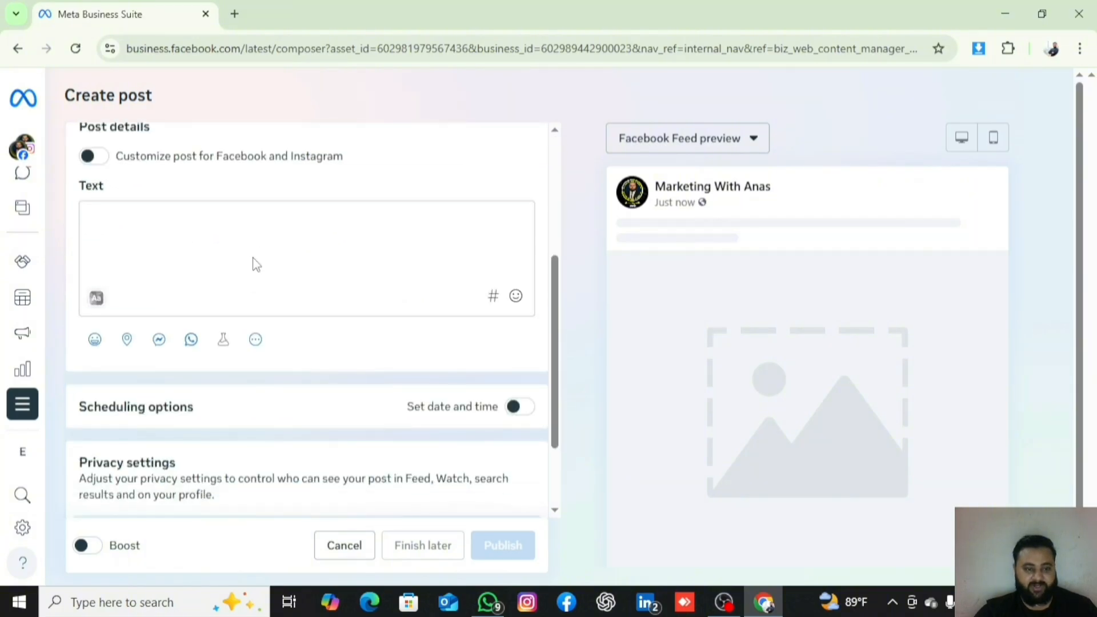
scroll(255, 252, "up", 4)
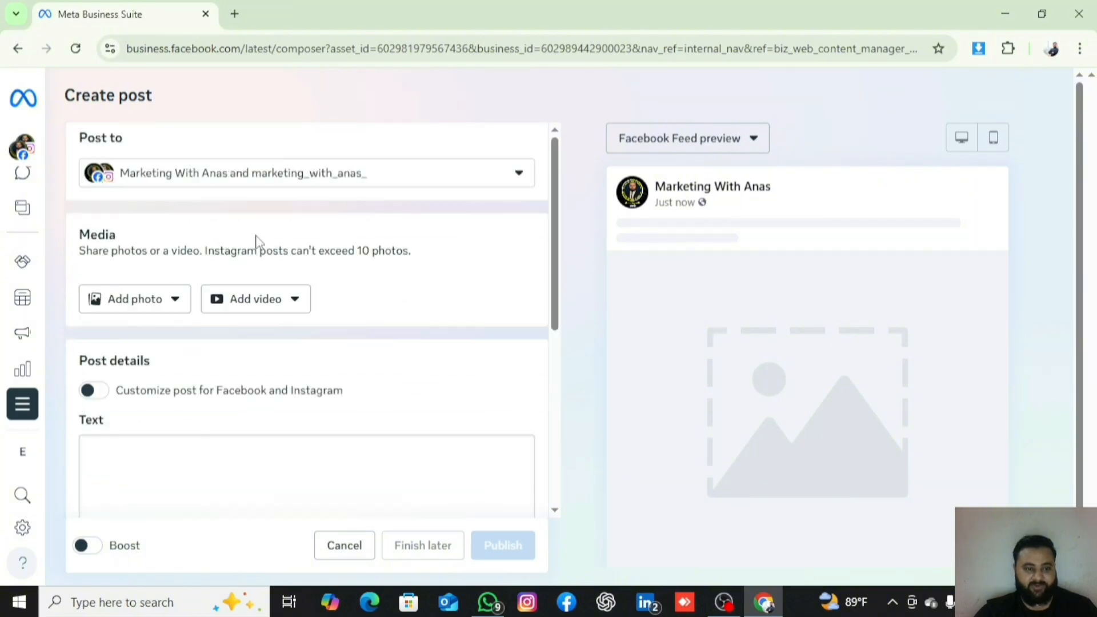
left_click(156, 307)
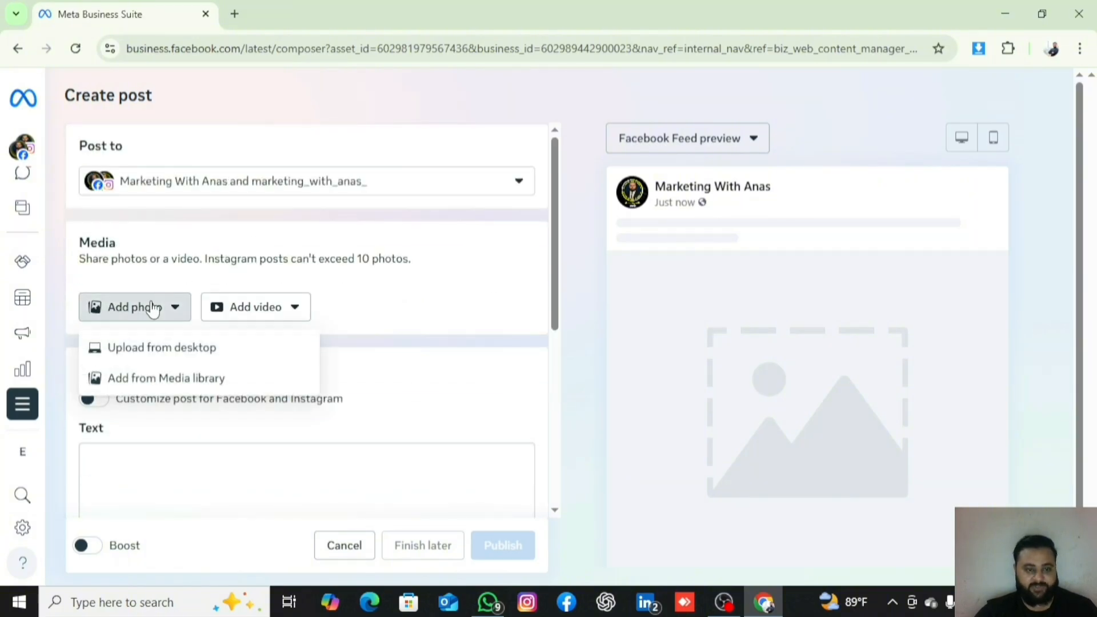
left_click(184, 350)
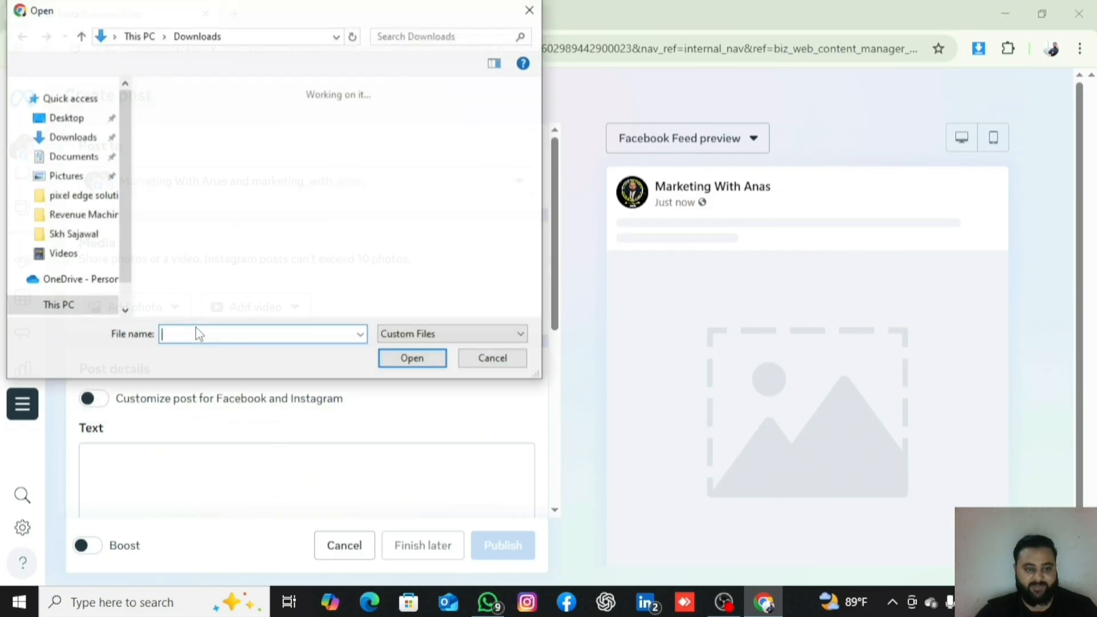
scroll(246, 217, "down", 5)
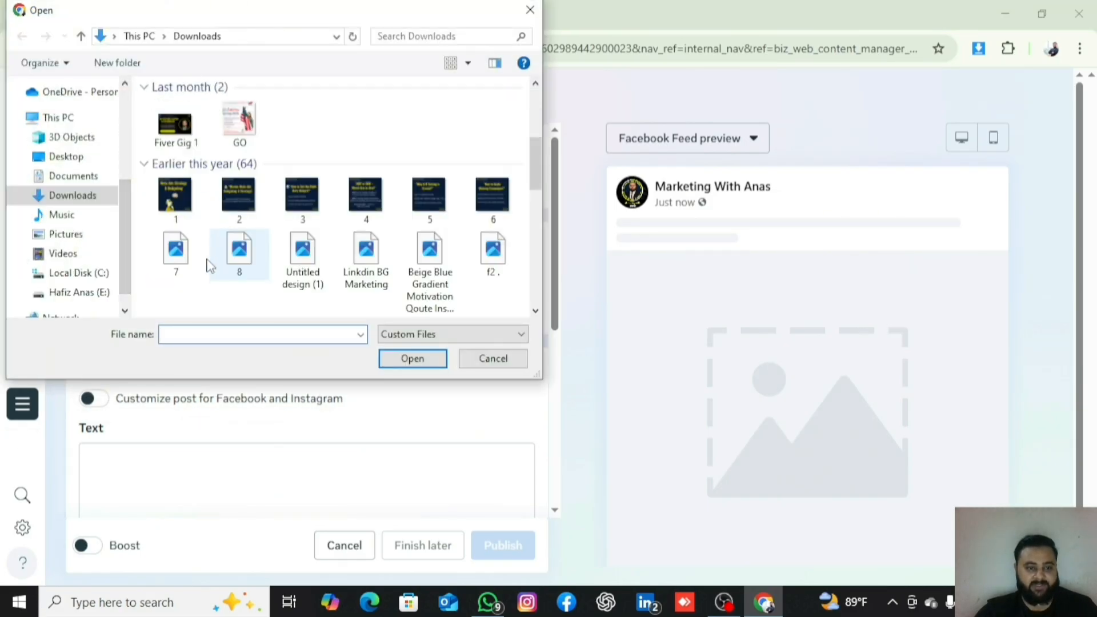
scroll(276, 206, "up", 5)
scroll(216, 269, "down", 2)
scroll(183, 246, "up", 2)
scroll(81, 245, "up", 2)
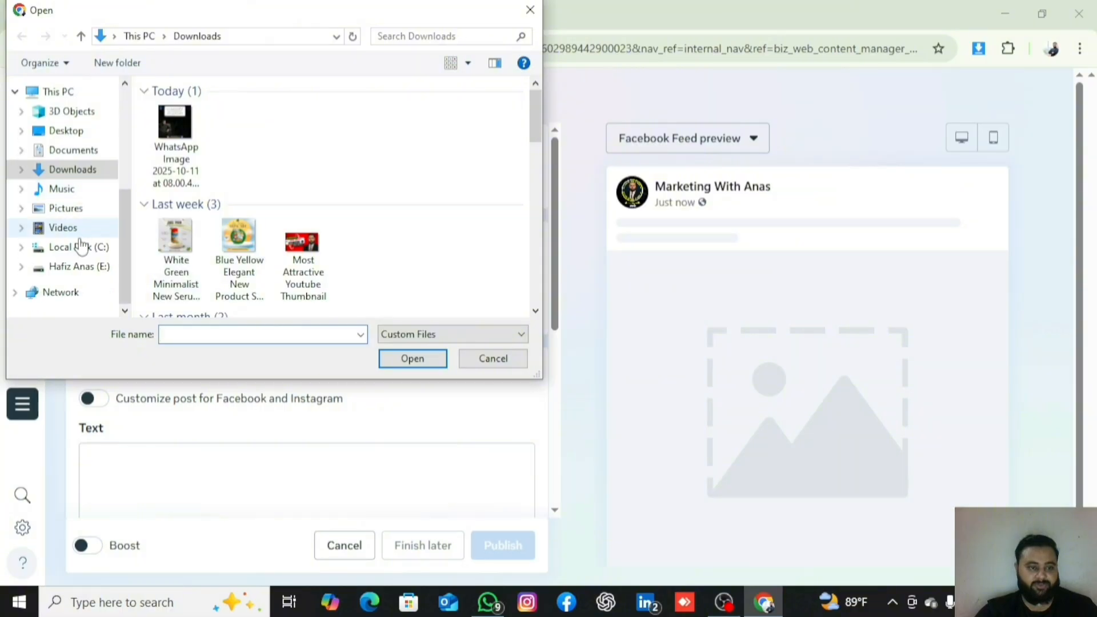
left_click(179, 139)
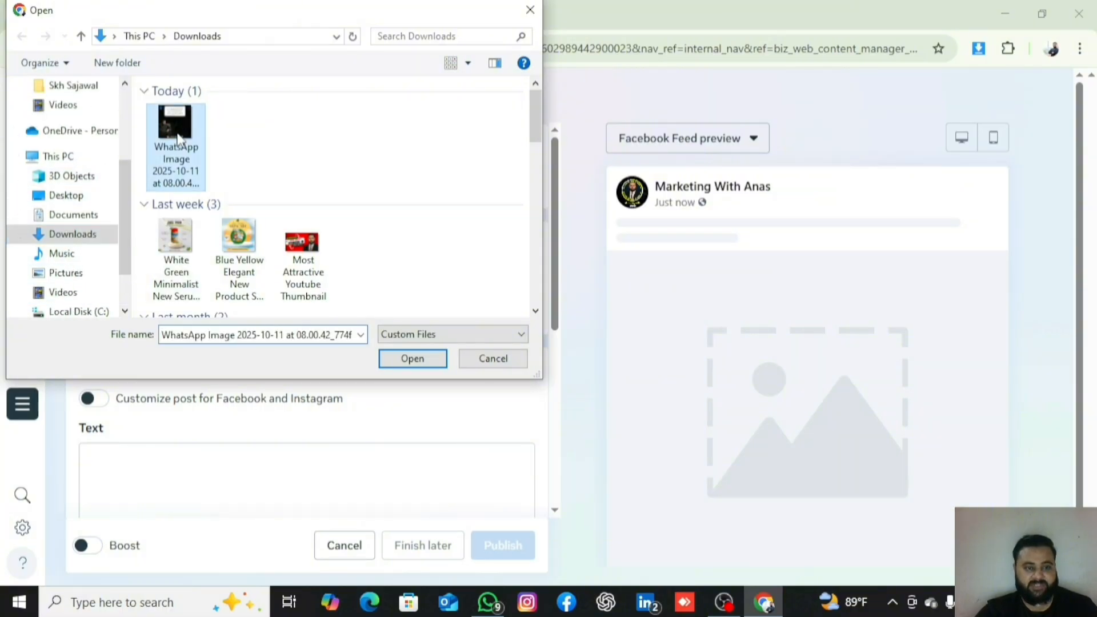
left_click(423, 363)
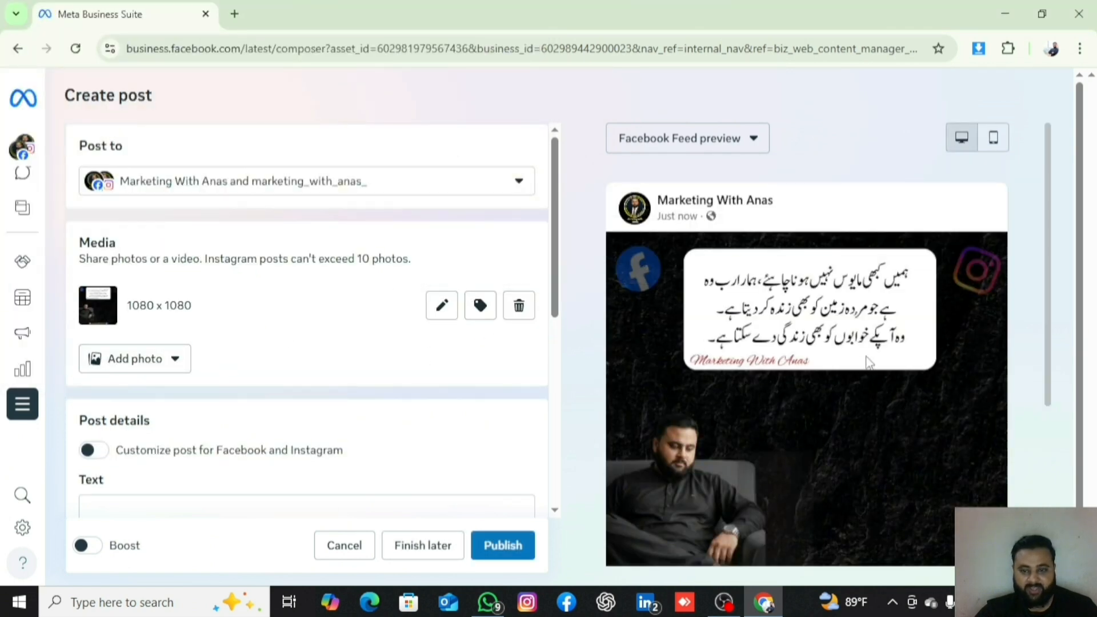
Paste the copied Urdu caption with hashtags as the post's text and accept the suggestion #faithful for the final hashtag
scroll(852, 416, "down", 5)
scroll(836, 346, "up", 5)
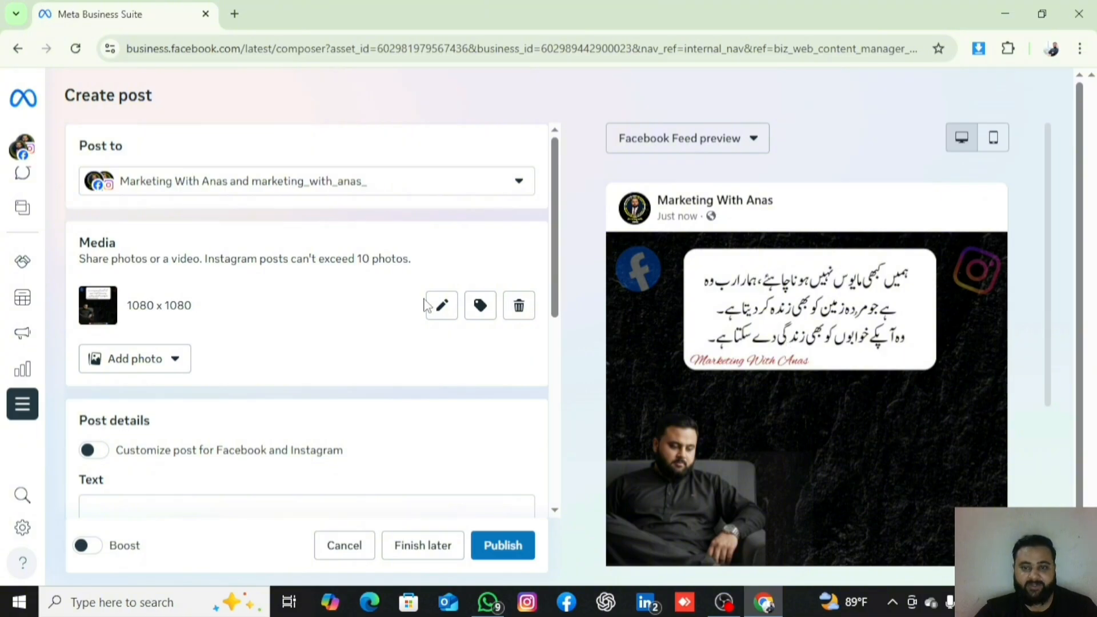
scroll(379, 345, "down", 4)
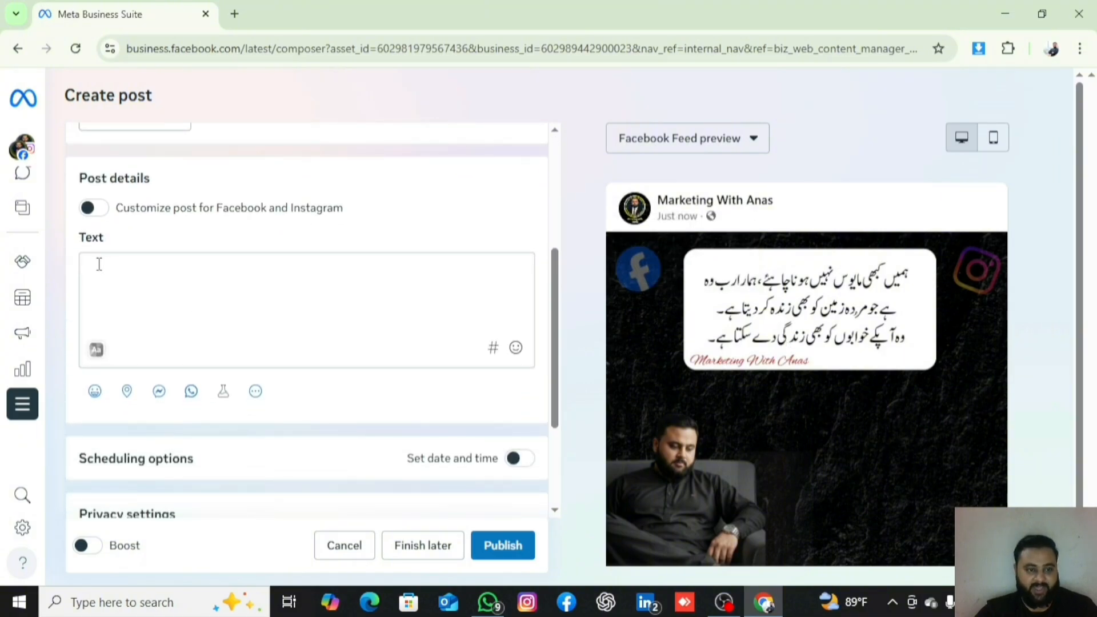
left_click(99, 268)
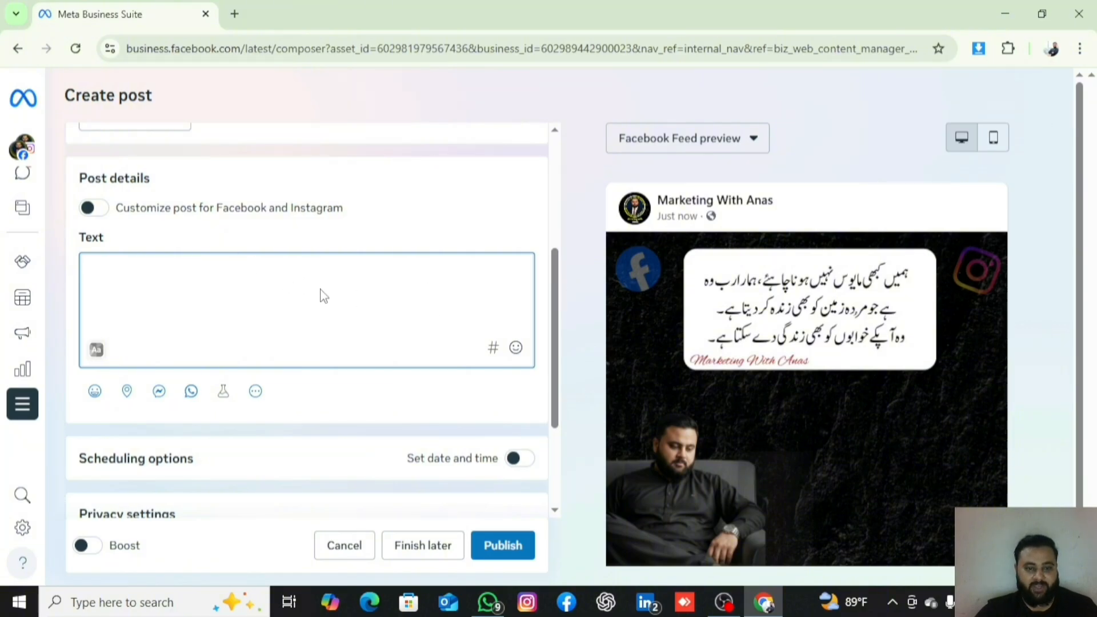
key("ctrl+v")
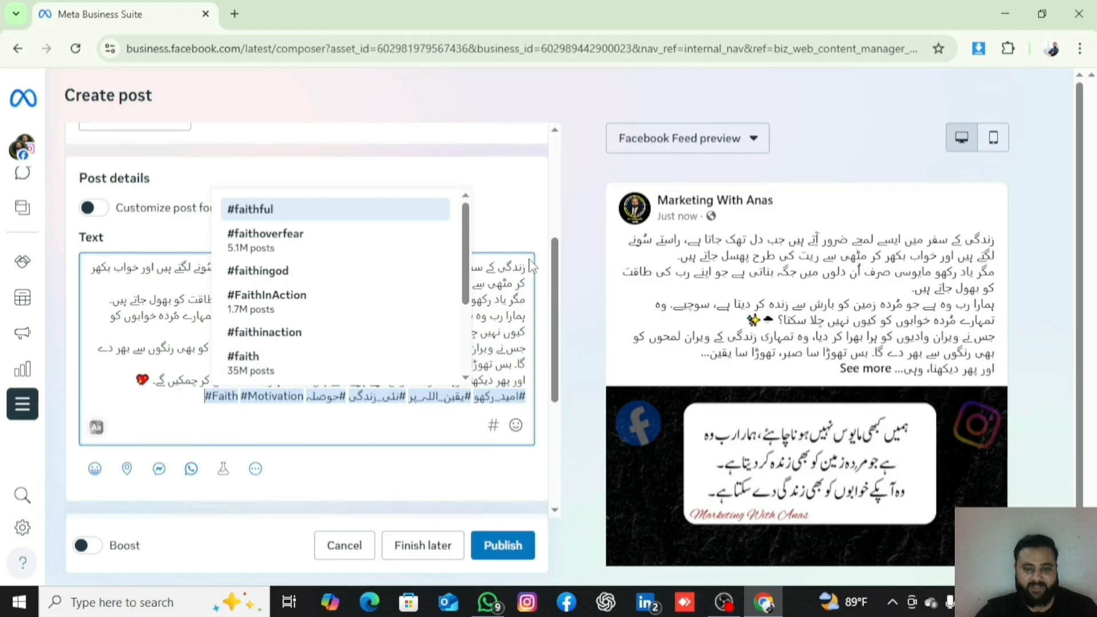
left_click(327, 217)
scroll(479, 310, "up", 1)
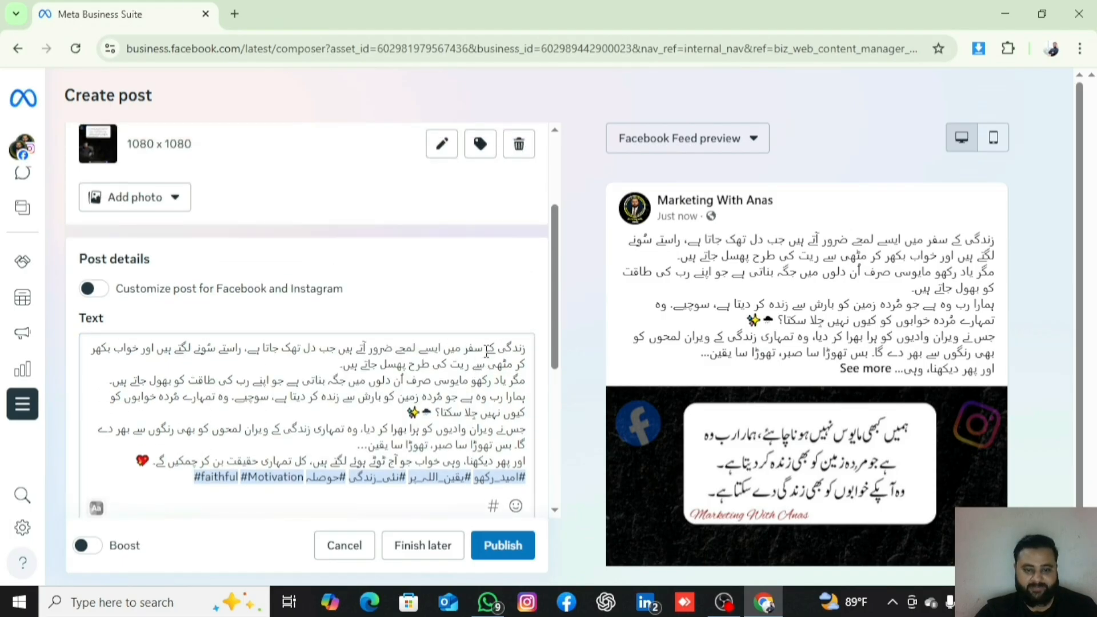
Examine the post's desktop and mobile Facebook Feed previews along with its scheduling and privacy options
scroll(478, 312, "down", 2)
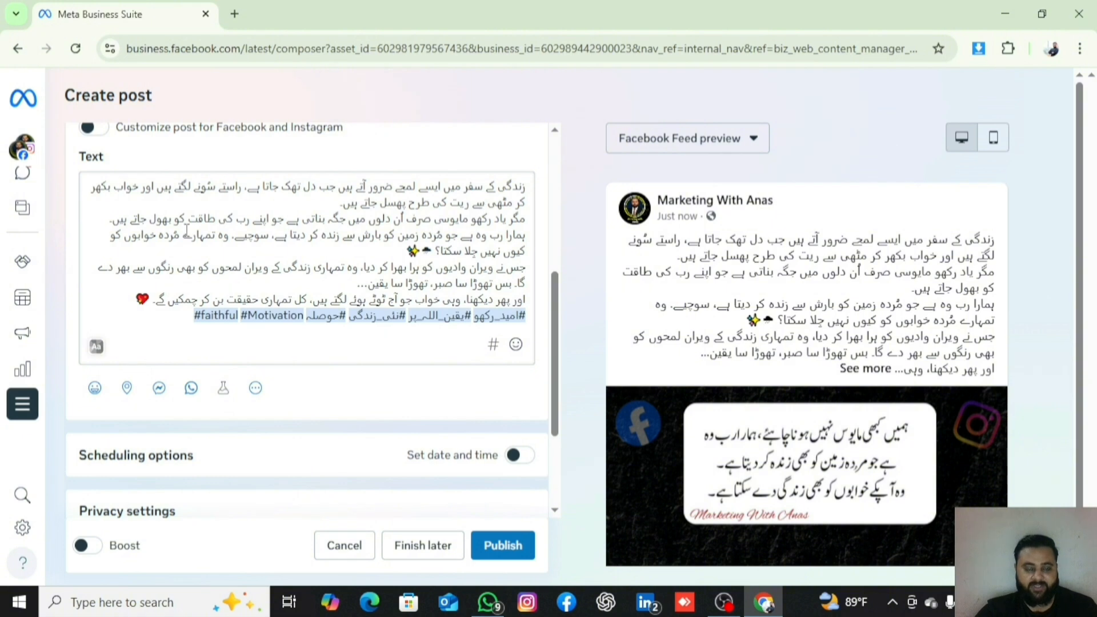
scroll(744, 236, "down", 2)
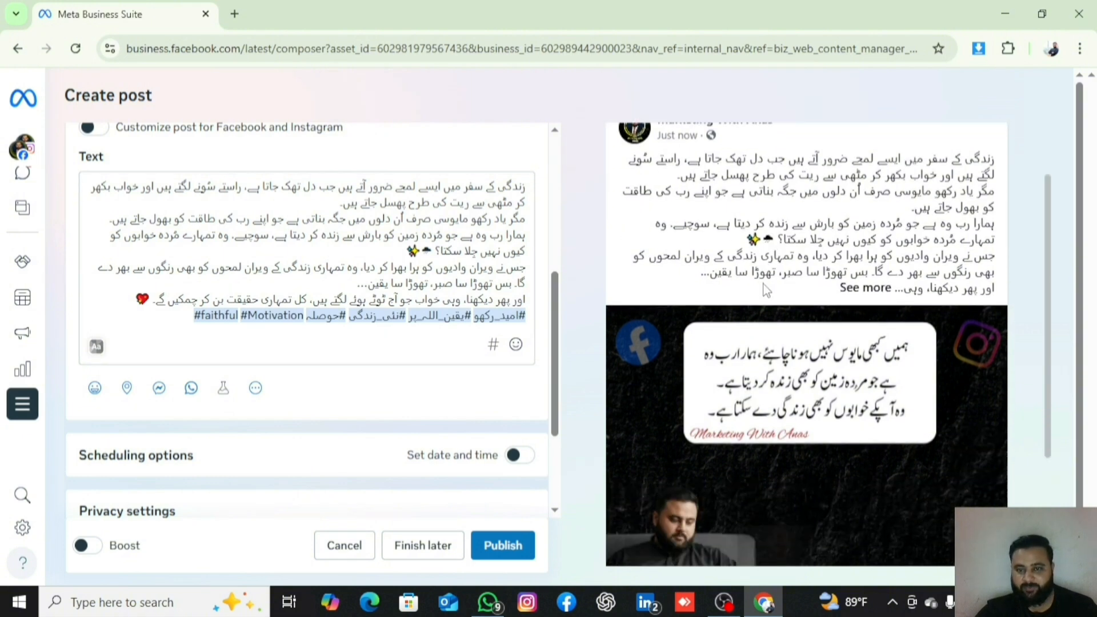
scroll(745, 236, "up", 2)
scroll(944, 394, "down", 5)
scroll(944, 394, "up", 5)
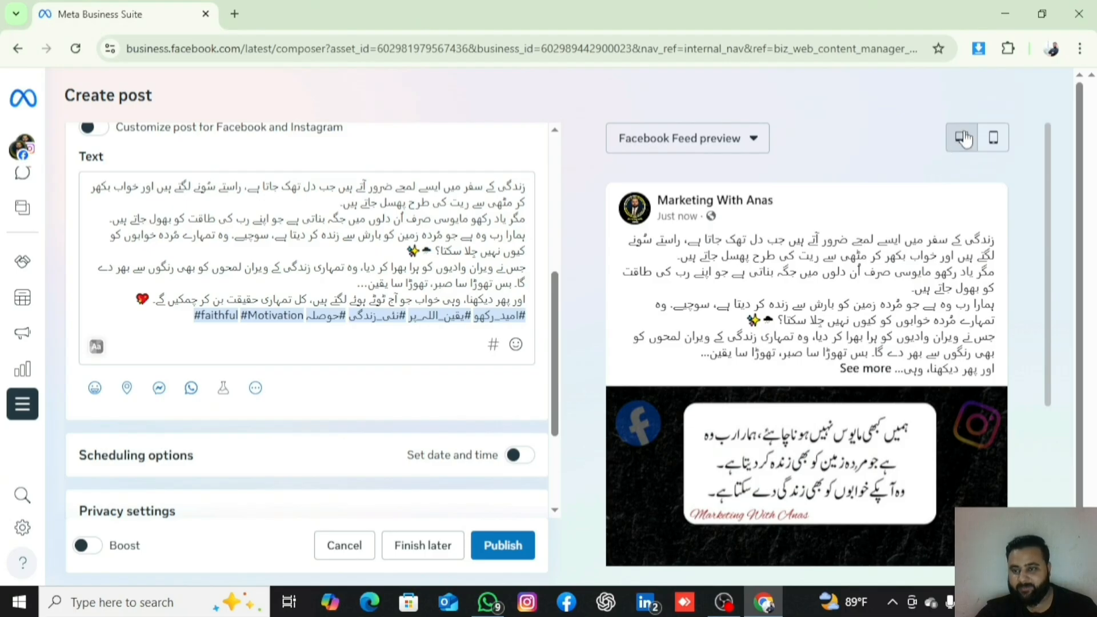
left_click(991, 138)
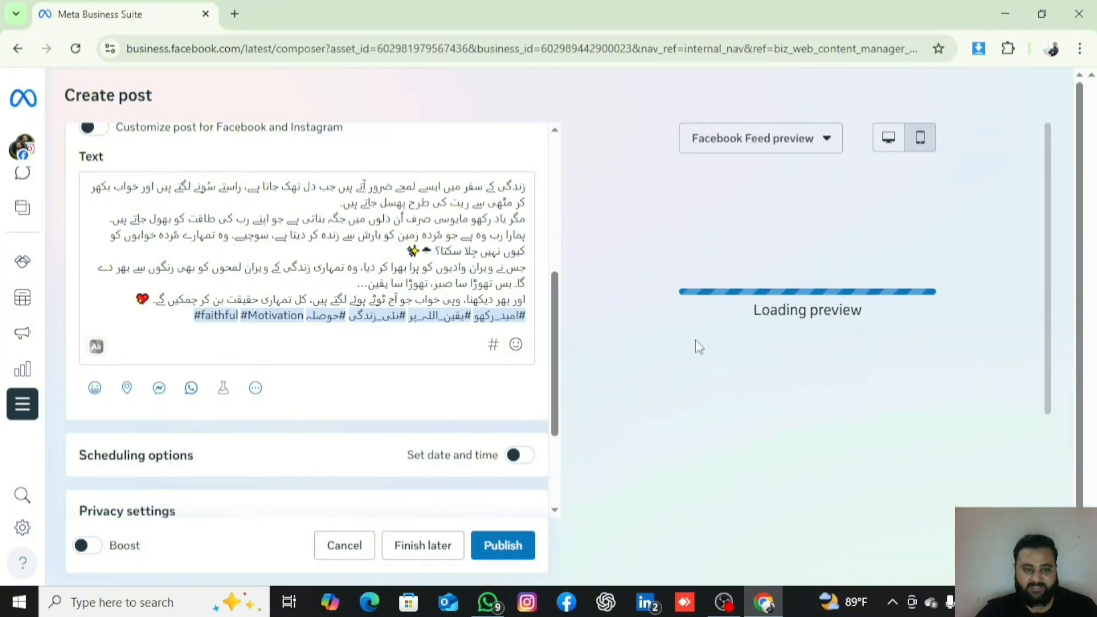
scroll(567, 380, "down", 2)
scroll(567, 380, "down", 1)
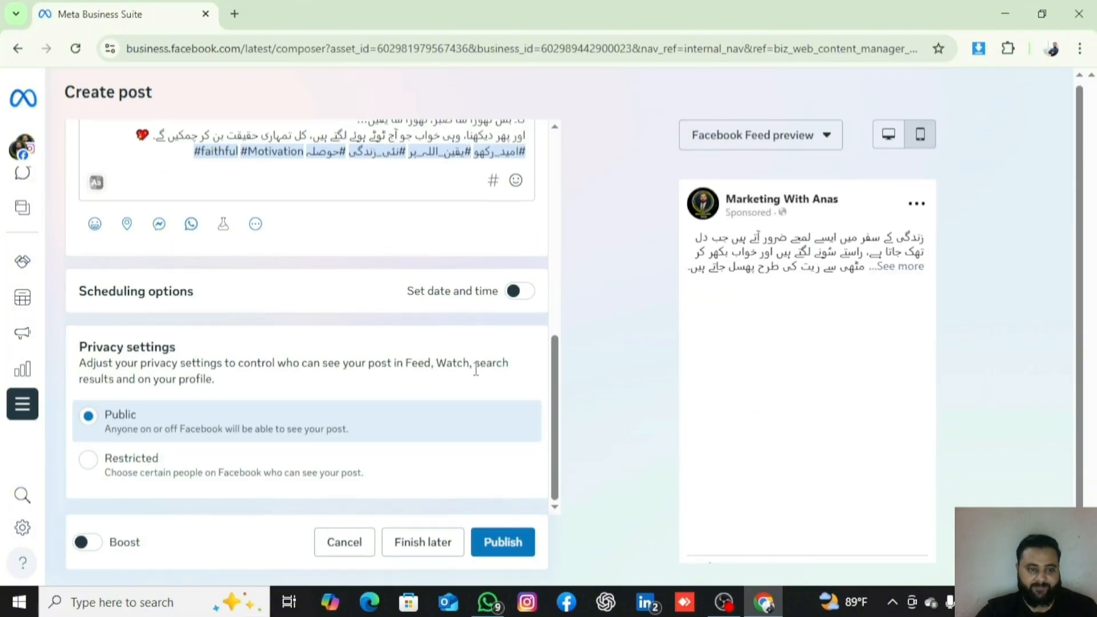
Turn on date and time scheduling to view the Facebook and Instagram options and the Facebook date calendar, and turn scheduling off again
scroll(611, 366, "down", 1)
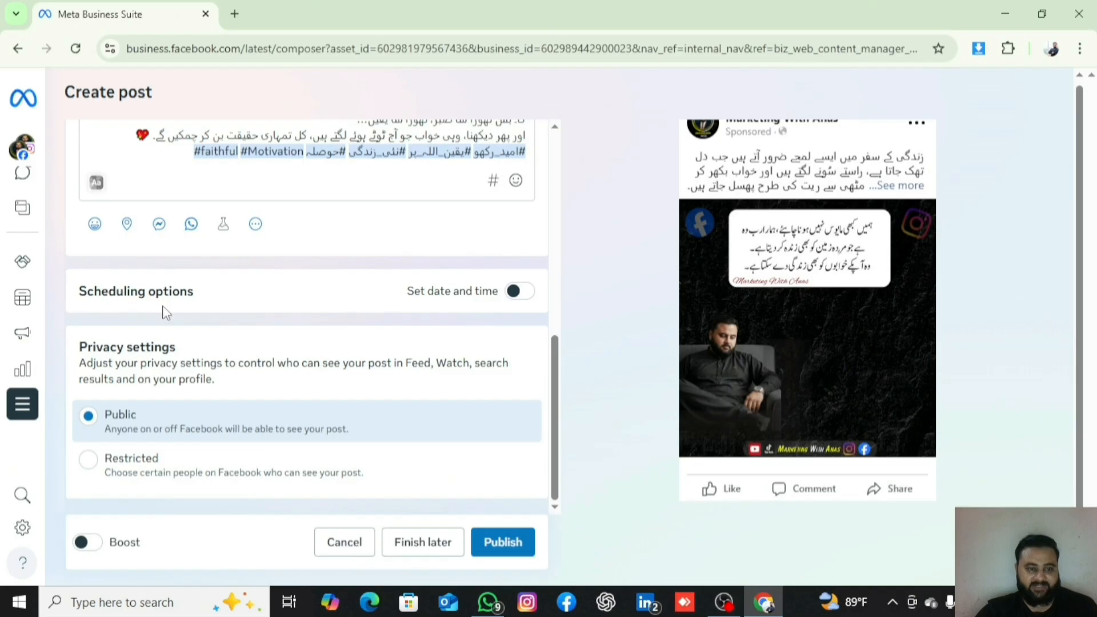
left_click(517, 293)
scroll(490, 240, "up", 3)
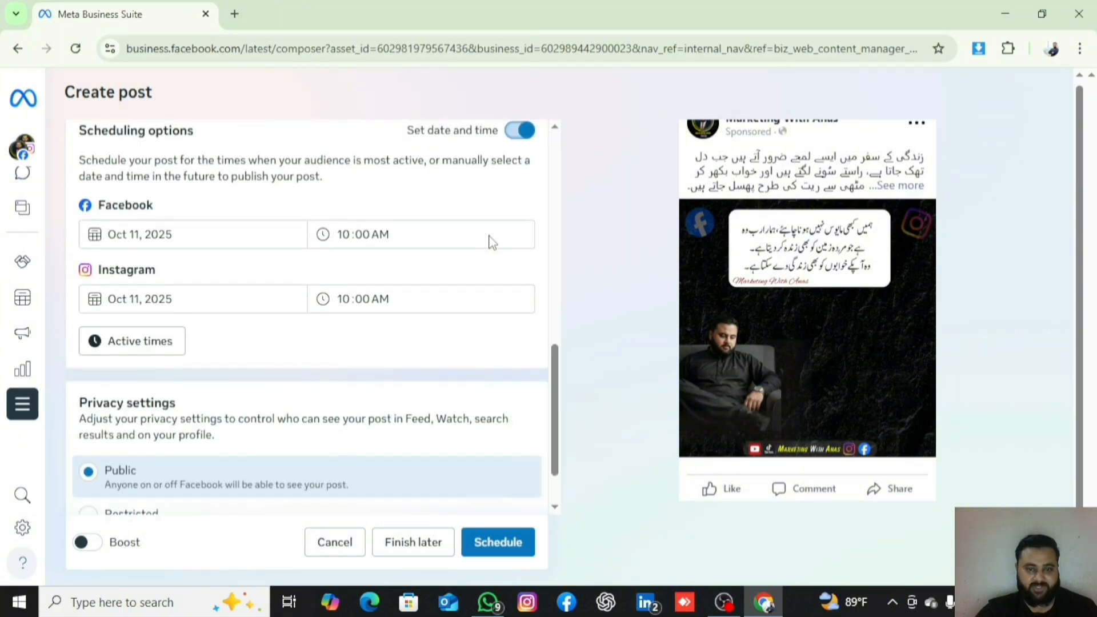
scroll(421, 297, "down", 2)
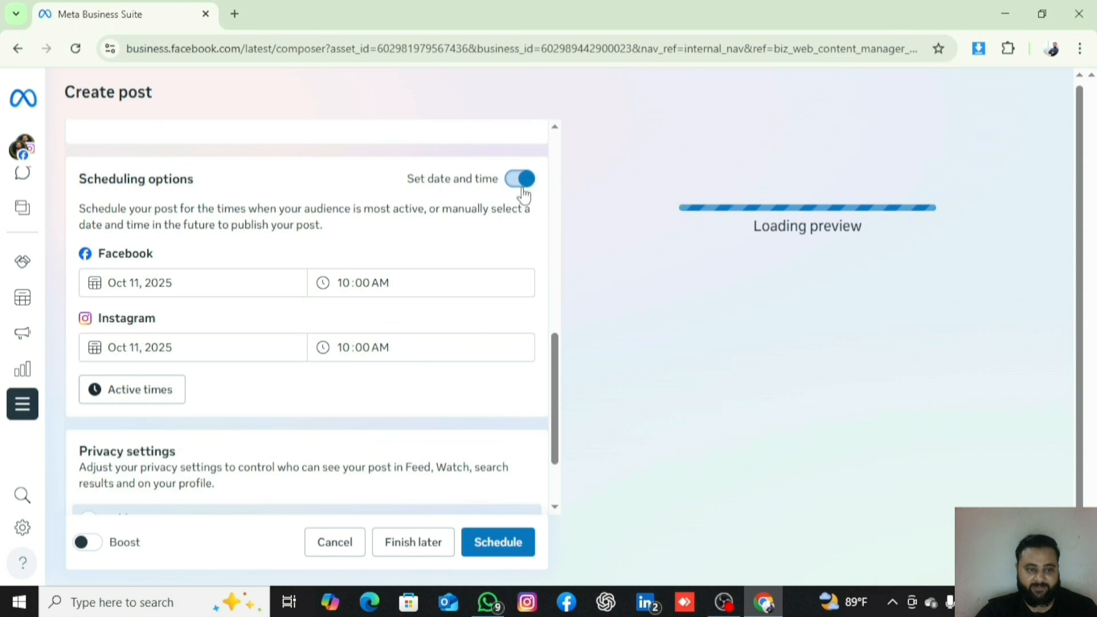
left_click(177, 284)
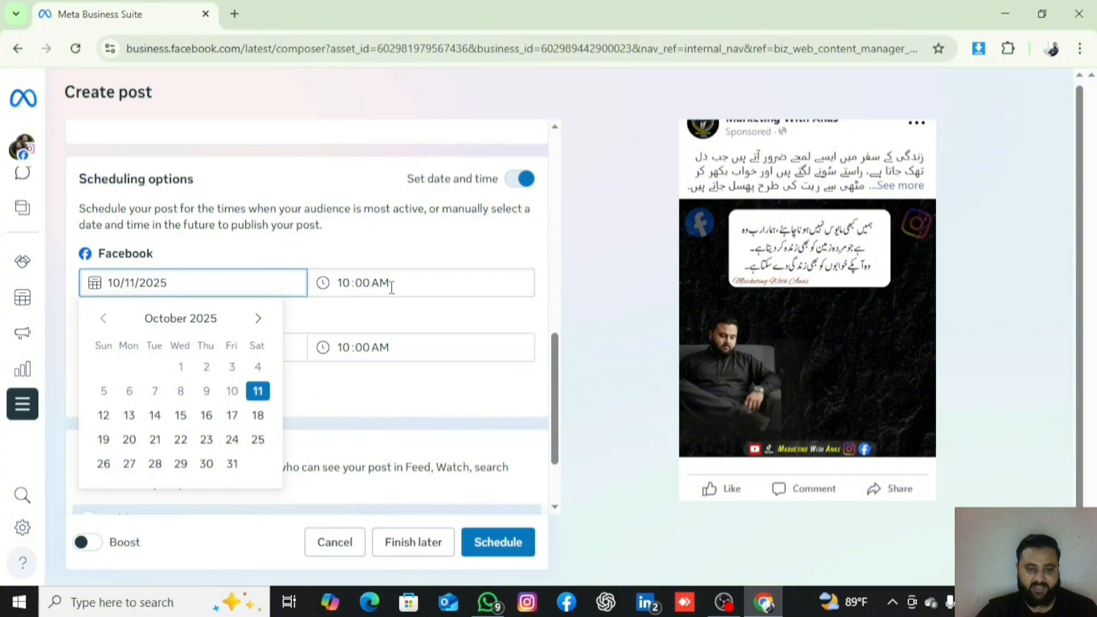
left_click(281, 246)
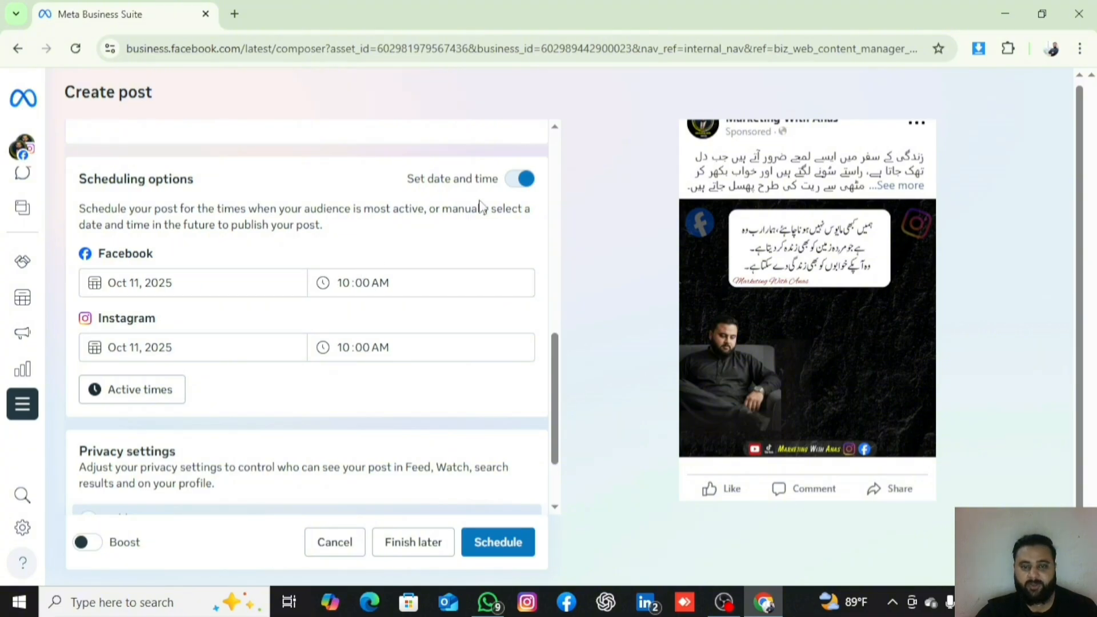
left_click(523, 179)
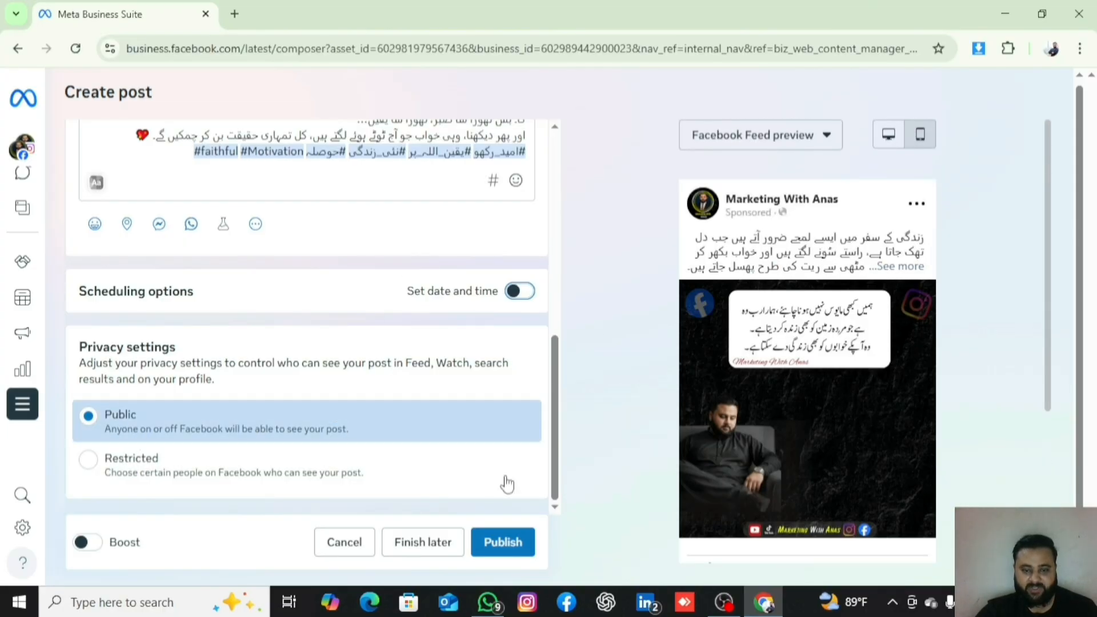
Publish the post immediately to Facebook and Instagram without creating an ad from it, and minimize the browser window
left_click(514, 540)
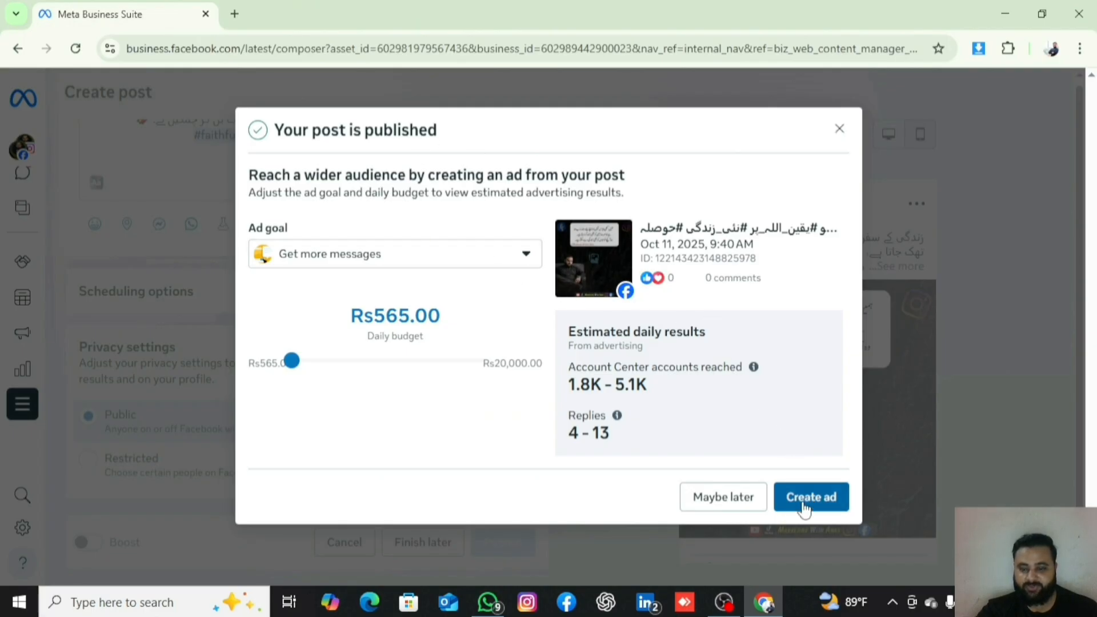
left_click(736, 498)
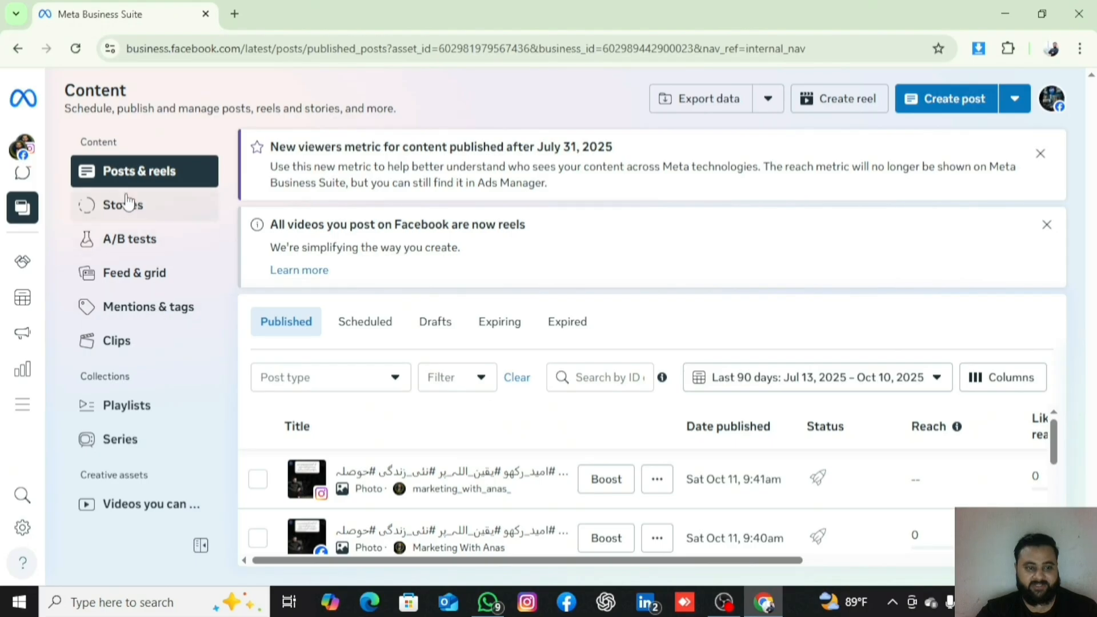
scroll(26, 284, "up", 2)
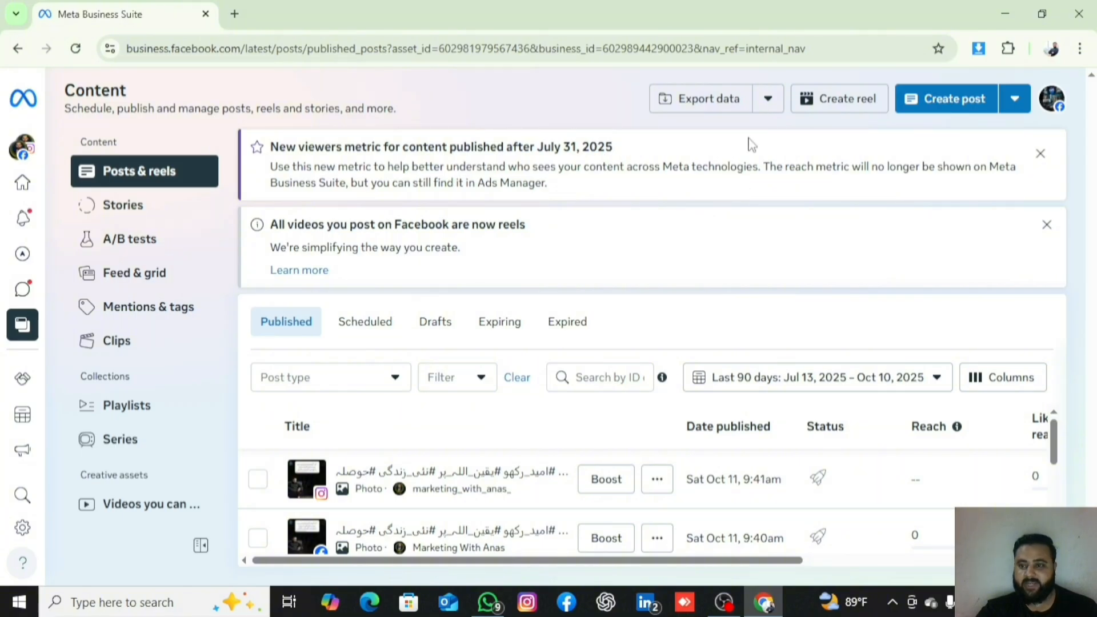
left_click(1000, 19)
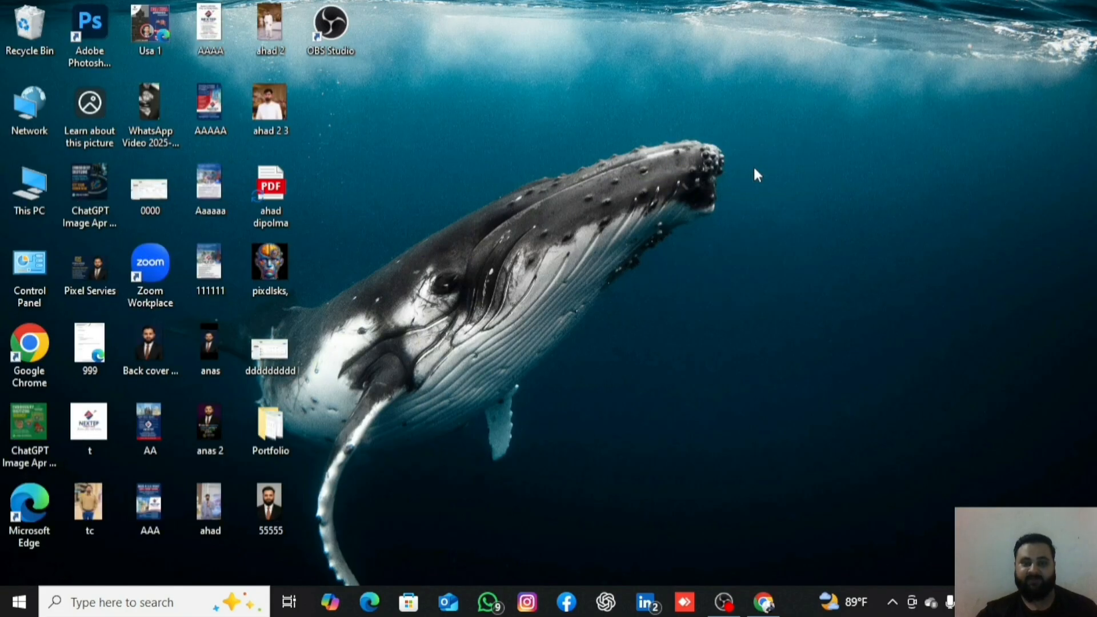